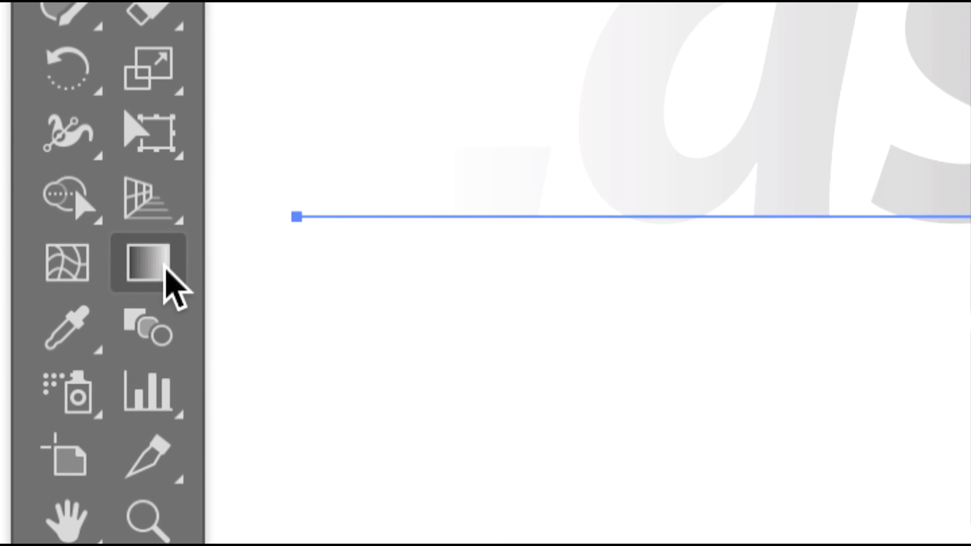
Redraw the linear gradient vertically across the "Las Vegas" text with the Gradient tool, running from white above to black below at -90°.
{"action": "left_click", "coordinate": [163, 264]}
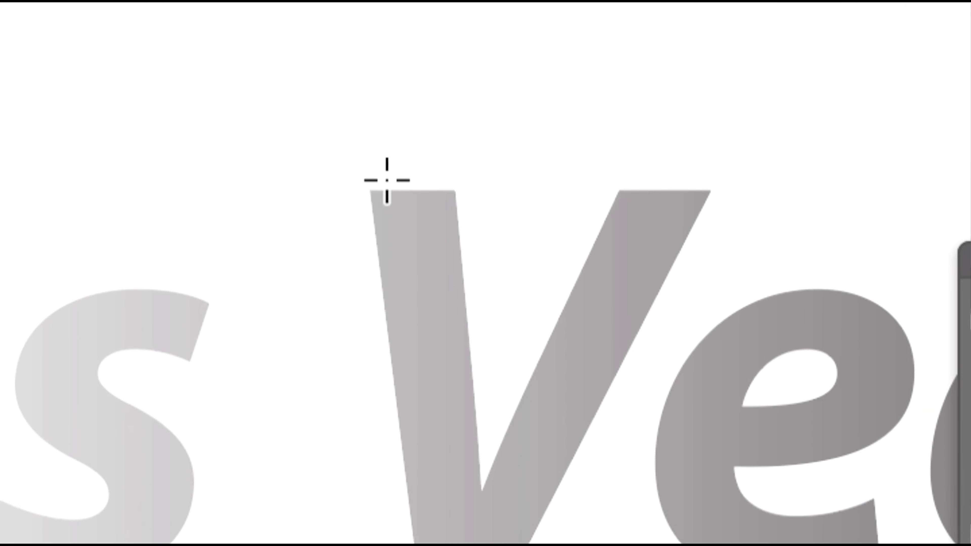
{"action": "left_click_drag", "start_coordinate": [386, 179], "coordinate": [391, 264]}
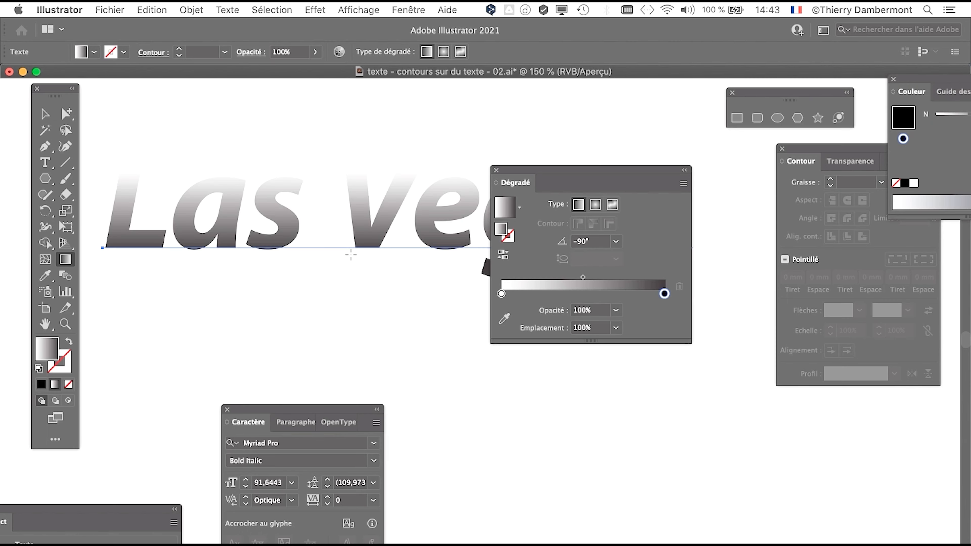
{"action": "left_click_drag", "start_coordinate": [551, 168], "coordinate": [654, 281]}
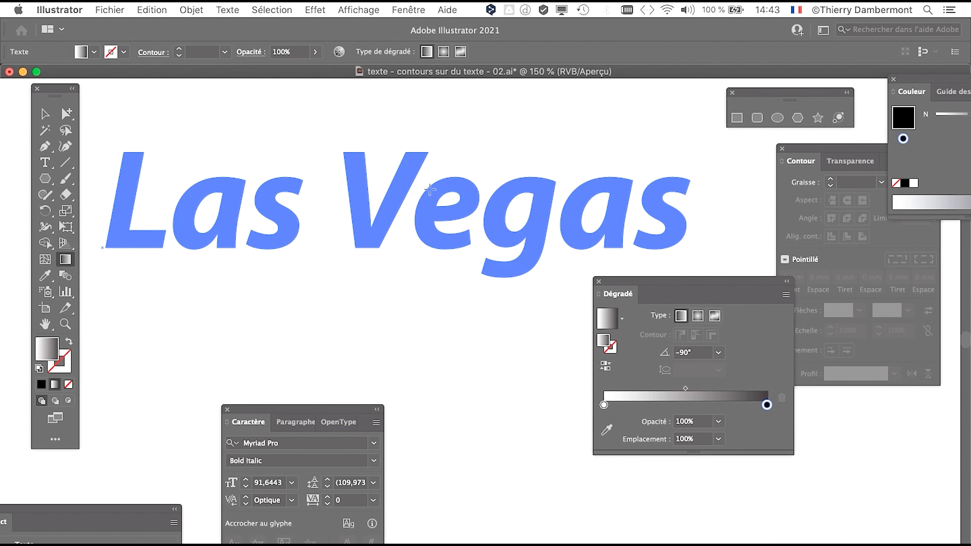
{"action": "left_click_drag", "start_coordinate": [421, 253], "coordinate": [418, 311]}
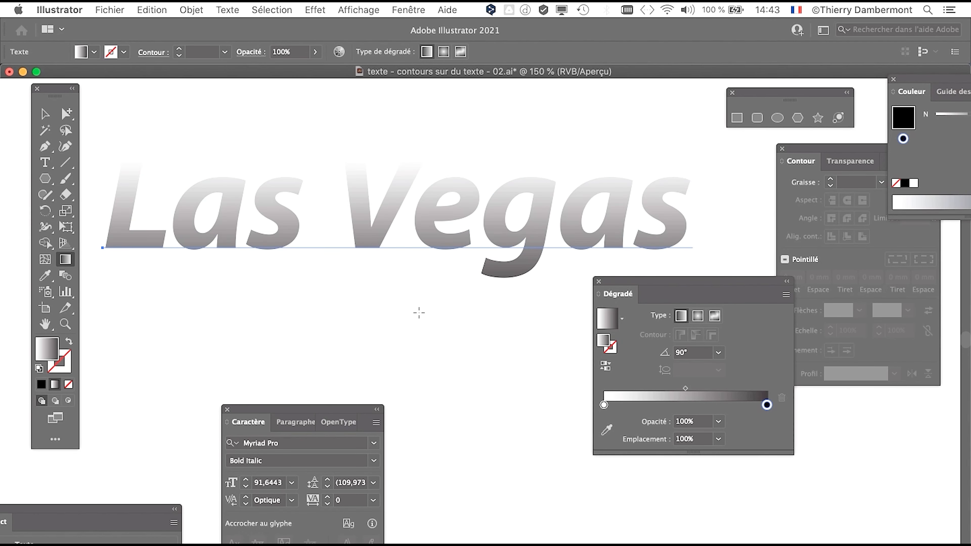
{"action": "left_click_drag", "start_coordinate": [660, 291], "coordinate": [567, 296]}
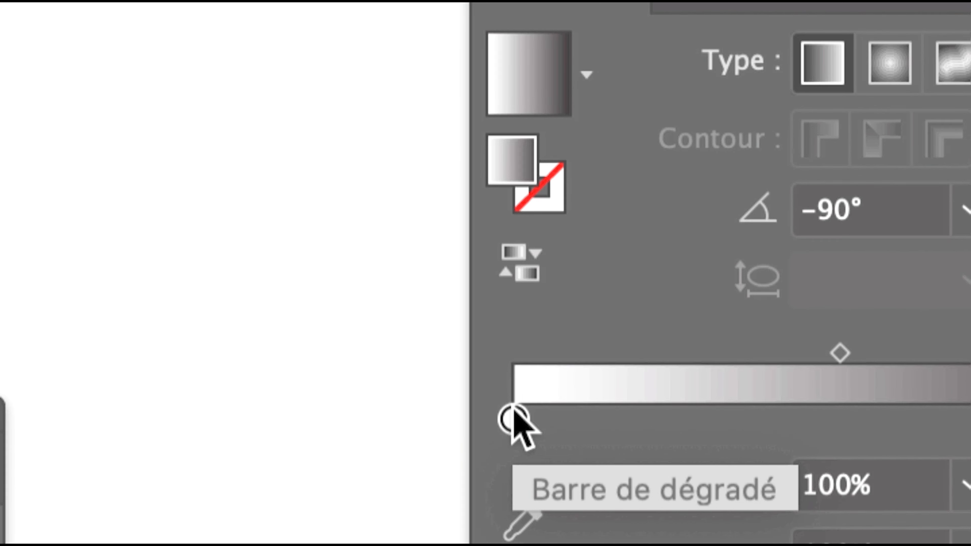
Open the colour settings of the gradient's white starting stop and switch its colour mode to RVB.
{"action": "double_click", "coordinate": [513, 415]}
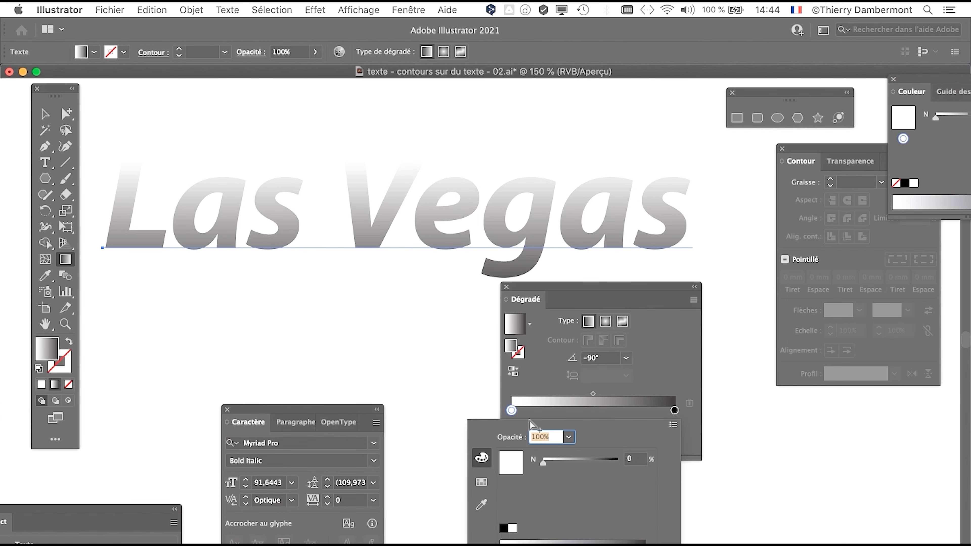
{"action": "left_click", "coordinate": [543, 292]}
{"action": "left_click_drag", "start_coordinate": [543, 293], "coordinate": [172, 116]}
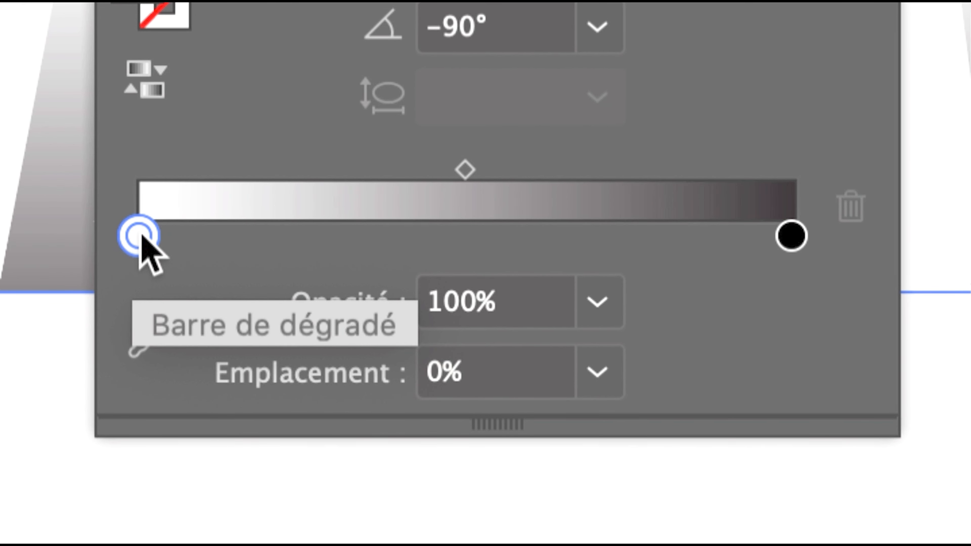
{"action": "double_click", "coordinate": [139, 236]}
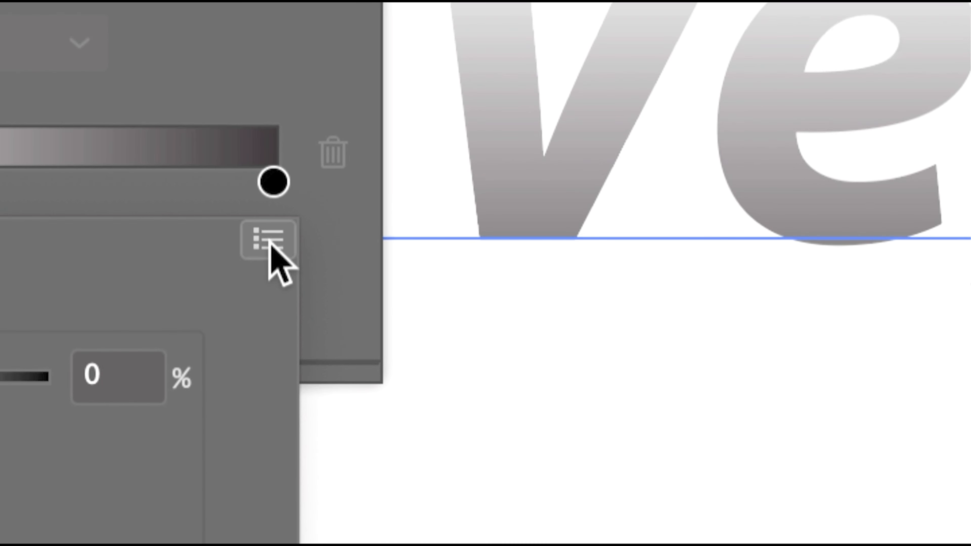
{"action": "left_click", "coordinate": [269, 242]}
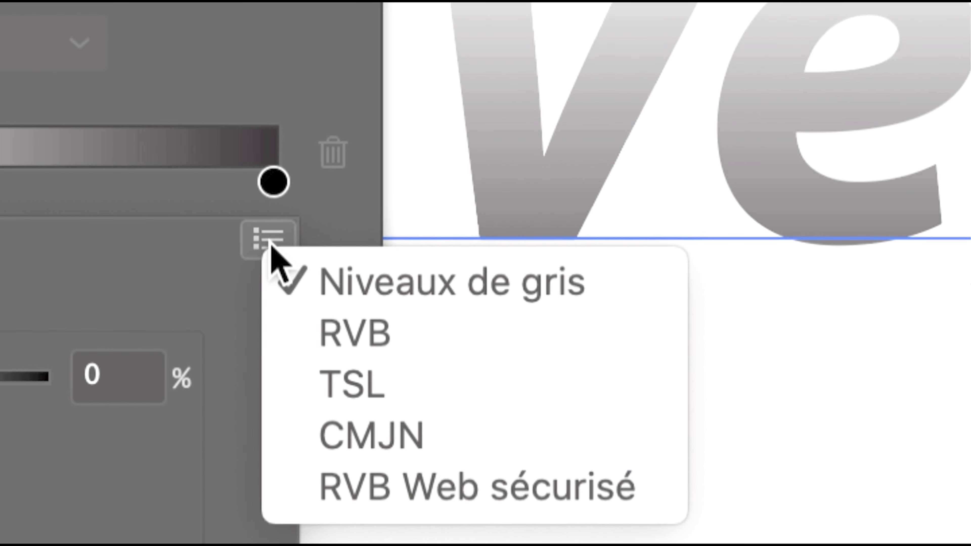
{"action": "left_click", "coordinate": [277, 261]}
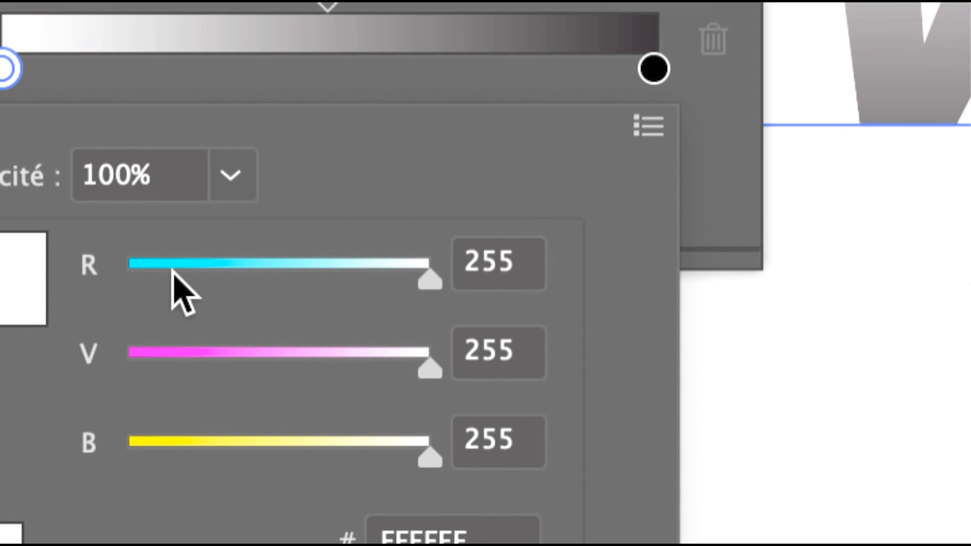
Set the gradient's starting stop to a golden orange, hex BF9000, and place the gradient settings clear of the text.
{"action": "left_click", "coordinate": [170, 267]}
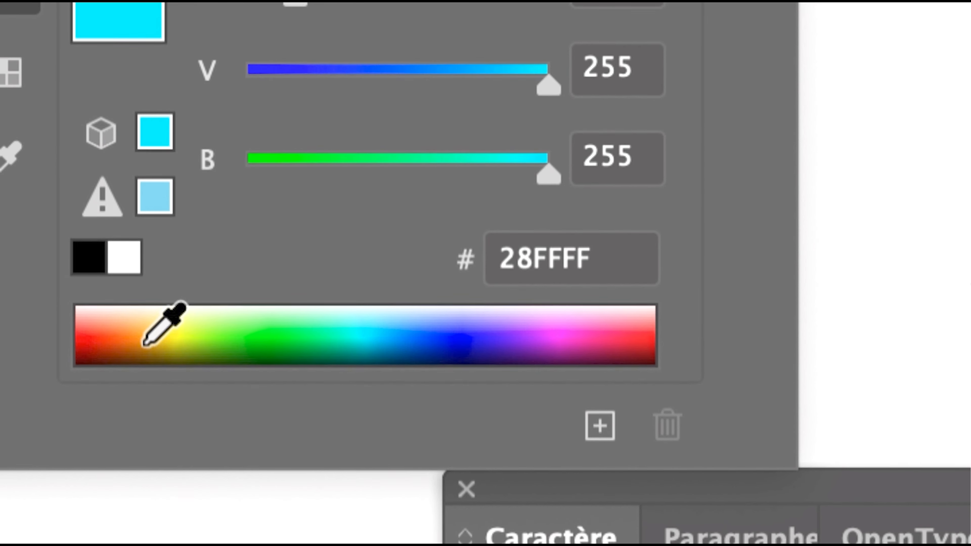
{"action": "left_click", "coordinate": [110, 357]}
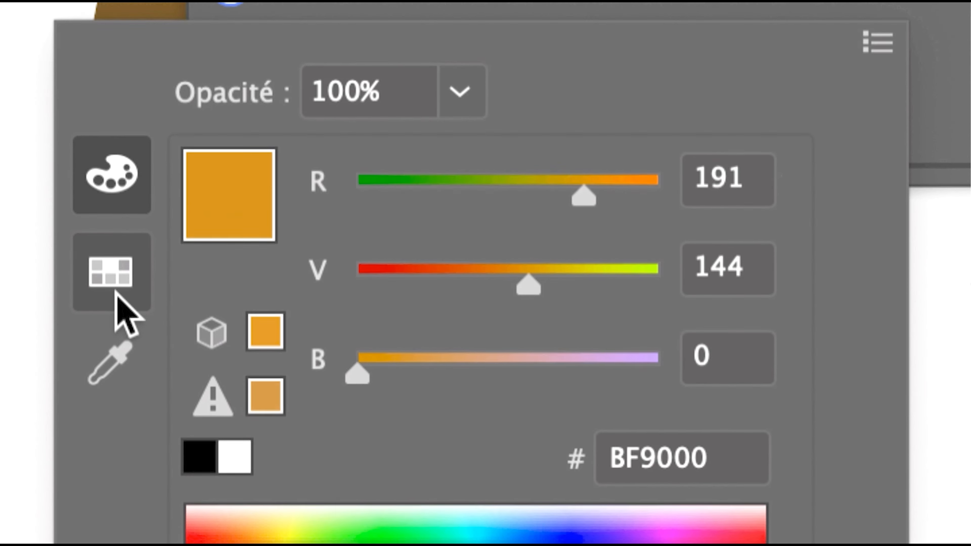
{"action": "left_click", "coordinate": [11, 89]}
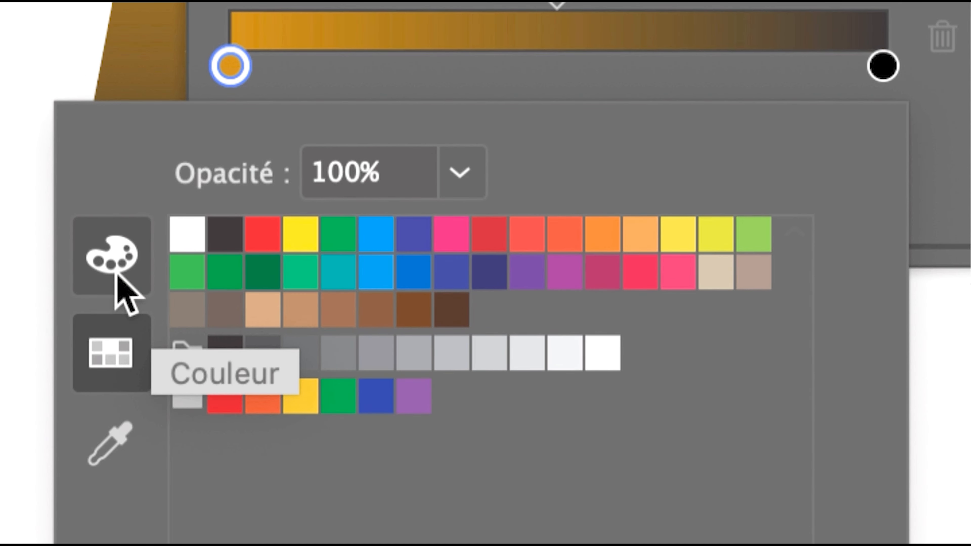
{"action": "left_click", "coordinate": [116, 273]}
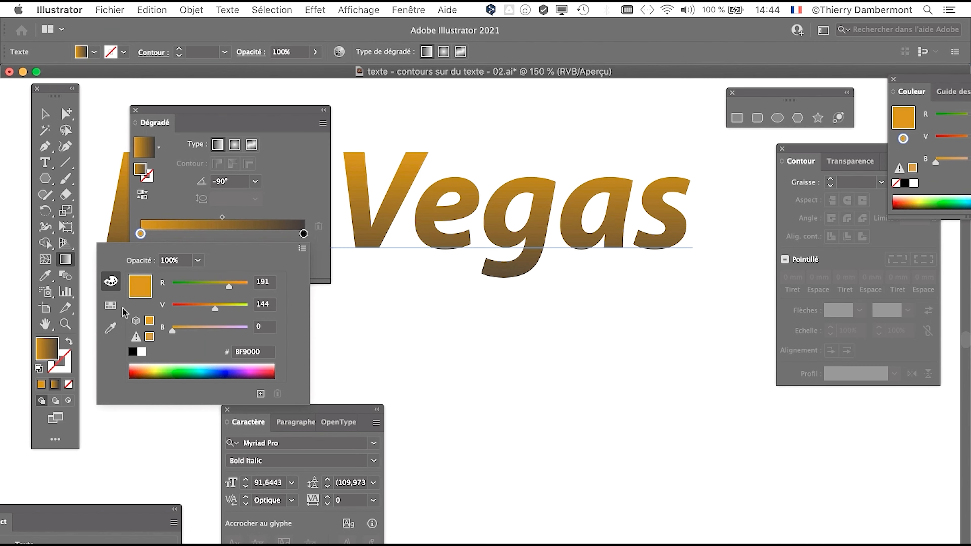
{"action": "left_click", "coordinate": [234, 116]}
{"action": "left_click_drag", "start_coordinate": [234, 116], "coordinate": [655, 269]}
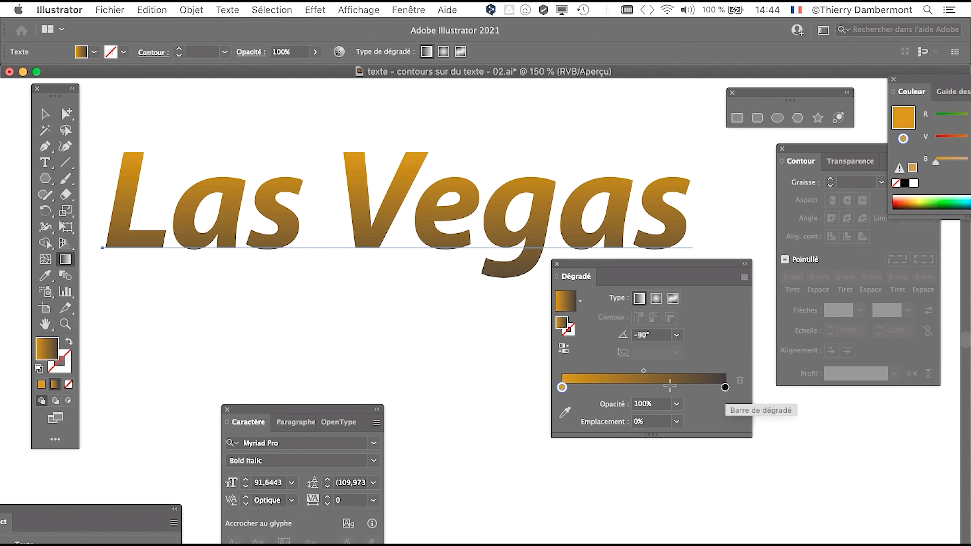
{"action": "left_click_drag", "start_coordinate": [609, 268], "coordinate": [612, 307]}
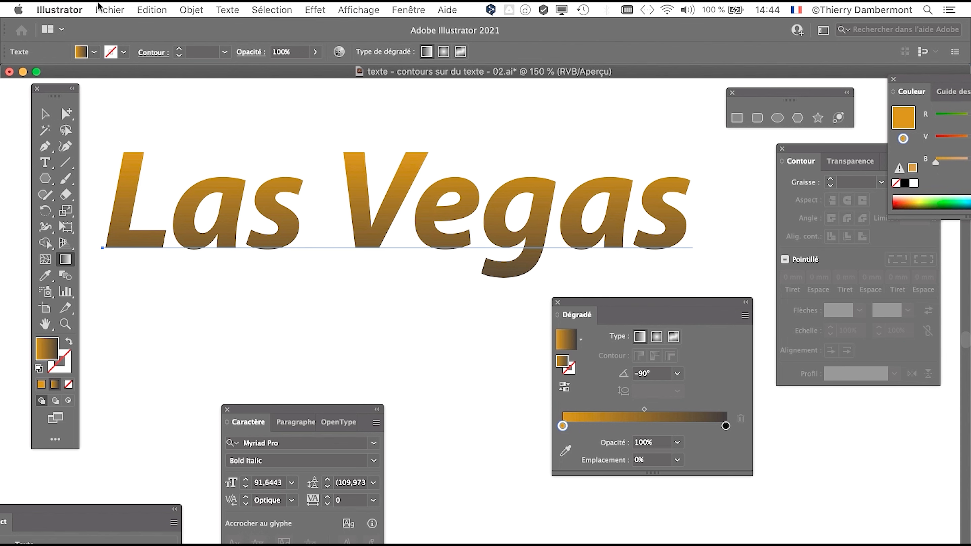
Save the document as "texte - contours sur du texte - 03.ai" with the Illustrator 2020 version and default options.
{"action": "left_click", "coordinate": [100, 9]}
{"action": "left_click", "coordinate": [142, 137]}
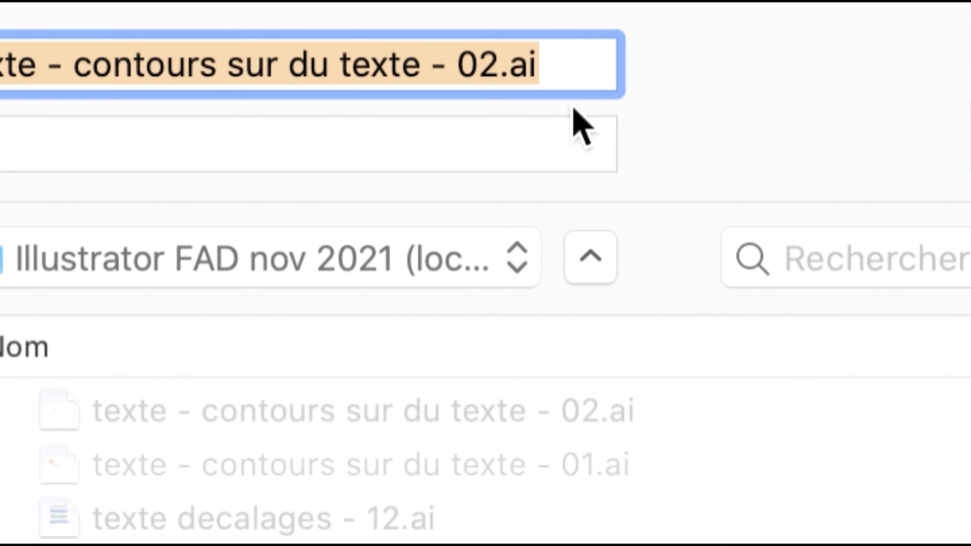
{"action": "left_click", "coordinate": [478, 65]}
{"action": "left_click_drag", "start_coordinate": [477, 65], "coordinate": [497, 65]}
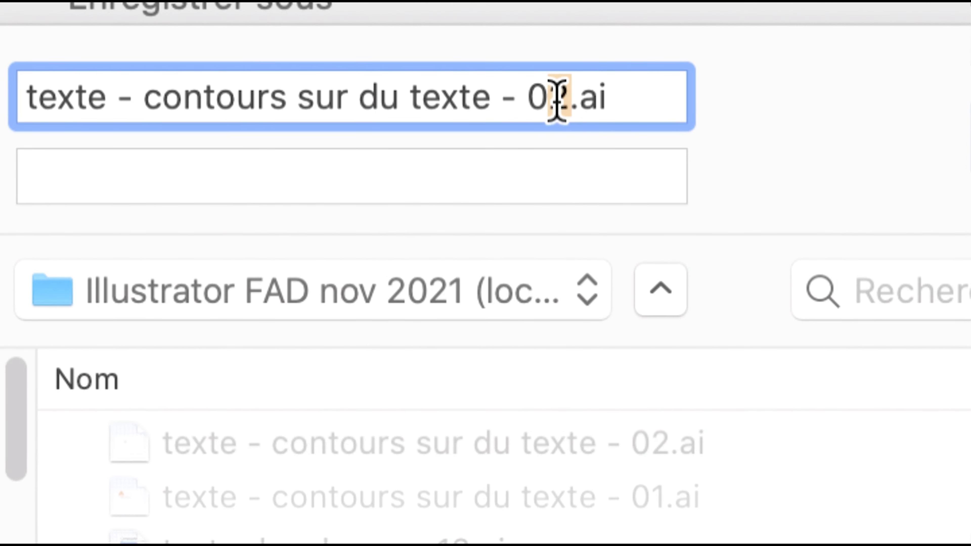
{"action": "type", "text": "3"}
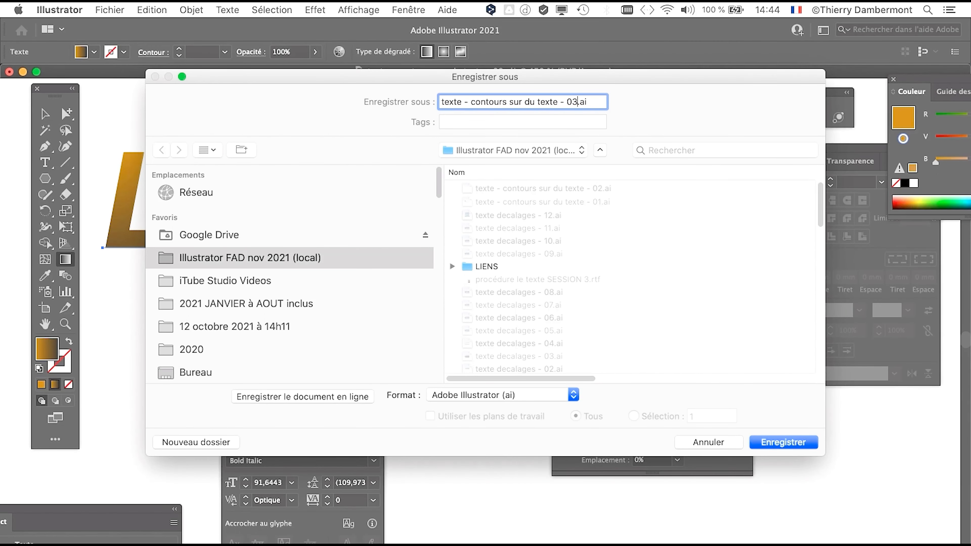
{"action": "key", "text": "Return"}
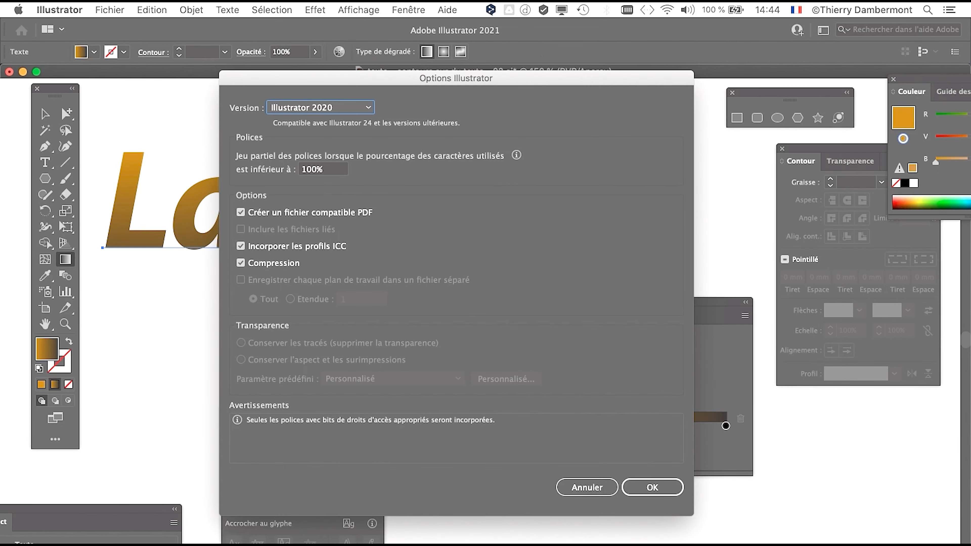
{"action": "key", "text": "Return"}
{"action": "left_click_drag", "start_coordinate": [650, 302], "coordinate": [658, 293]}
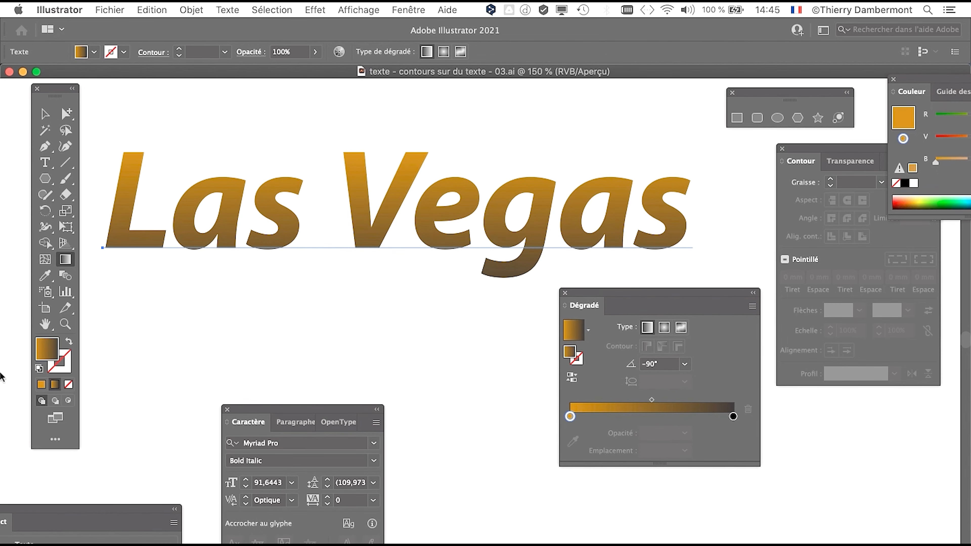
Switch to Firefox and examine the Google results for "cmyk values for gold".
{"action": "mouse_move", "coordinate": [1, 374]}
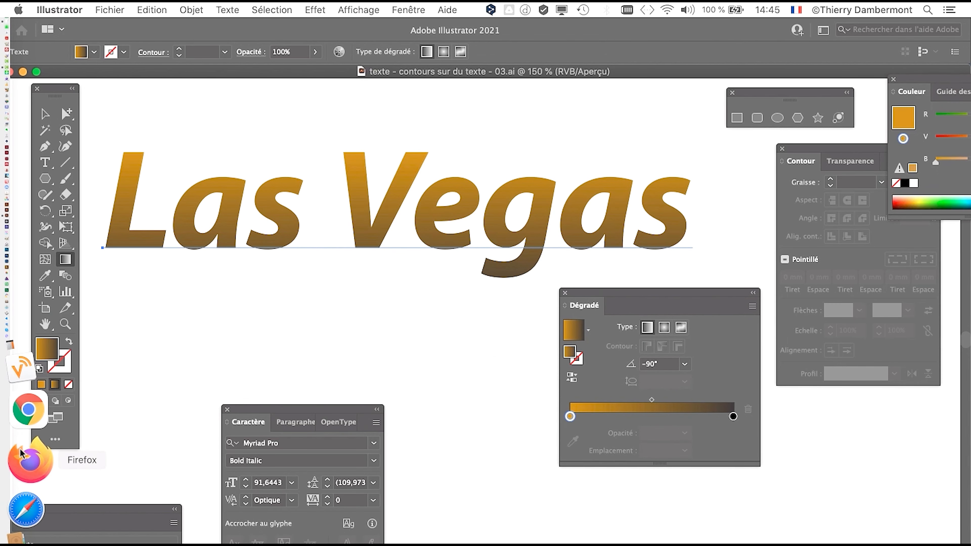
{"action": "left_click", "coordinate": [21, 455]}
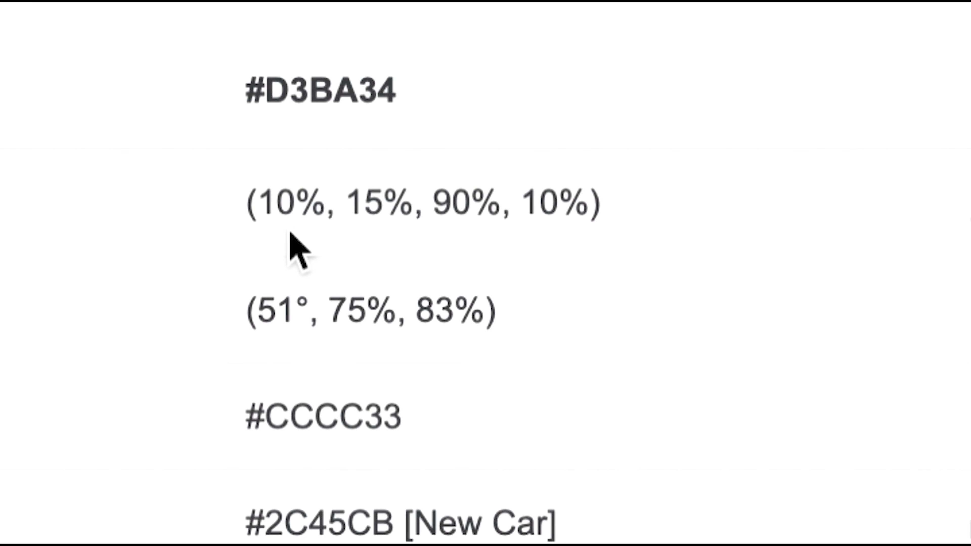
{"action": "scroll", "coordinate": [329, 264], "scroll_direction": "down", "scroll_amount": 5}
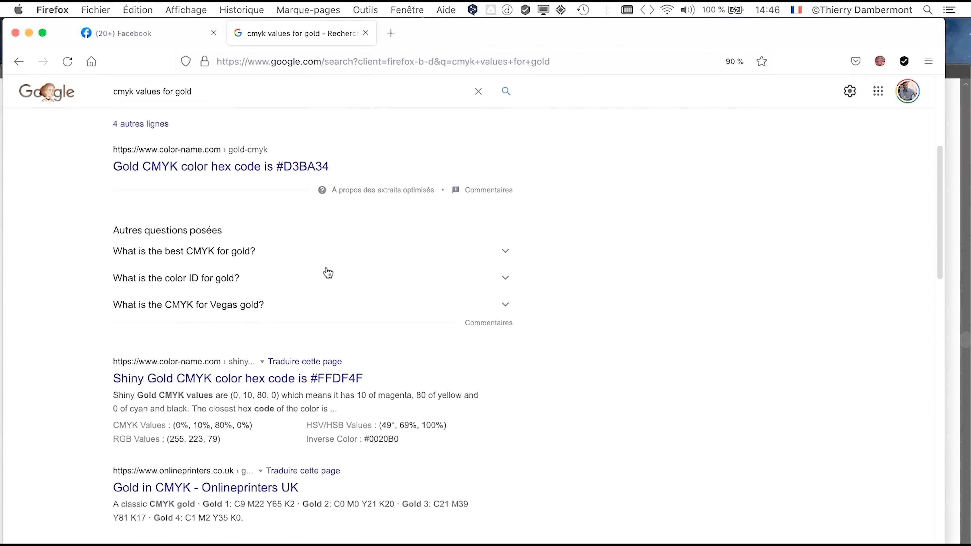
{"action": "scroll", "coordinate": [328, 272], "scroll_direction": "down", "scroll_amount": 7}
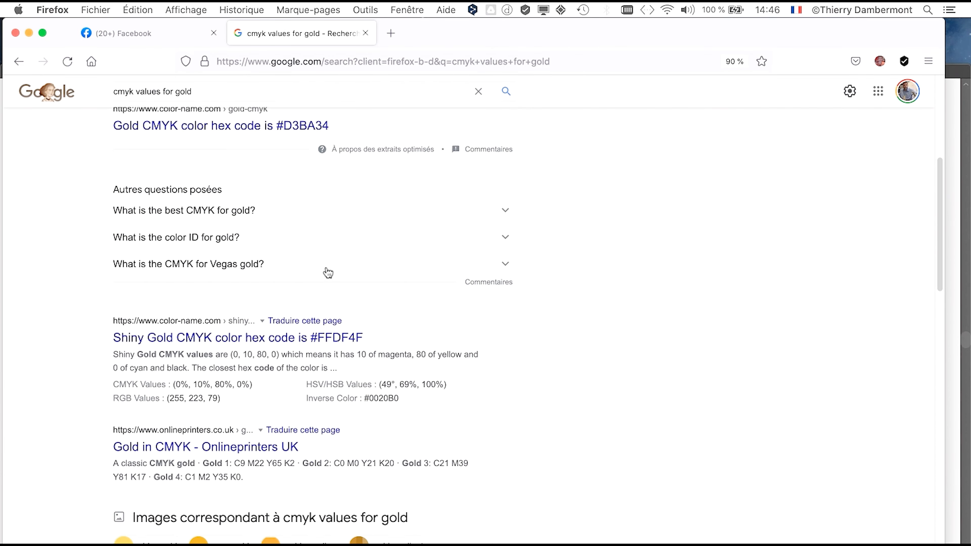
{"action": "scroll", "coordinate": [327, 272], "scroll_direction": "up", "scroll_amount": 12}
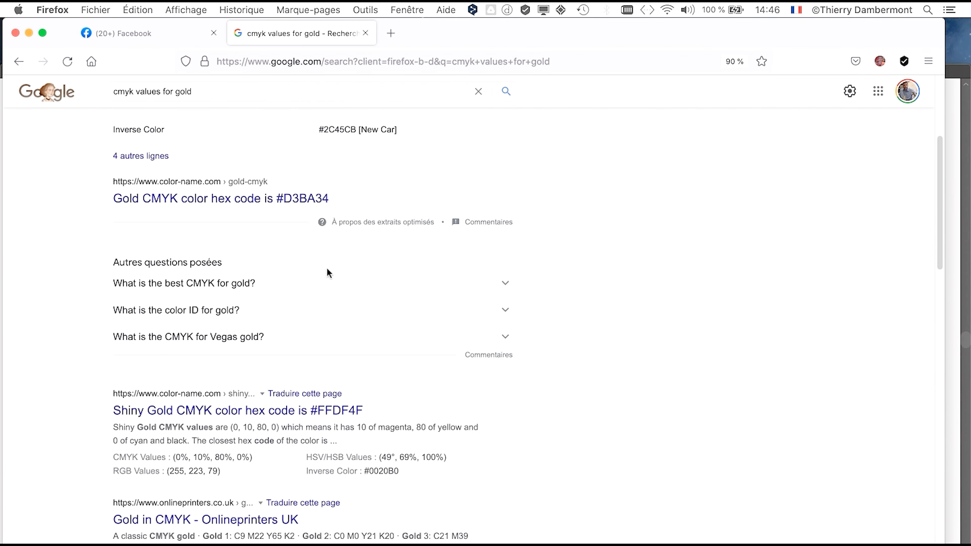
Examine the image results for gold CMYK values, including the New, Old and Official Gold swatches, and return to Illustrator.
{"action": "left_click", "coordinate": [185, 144]}
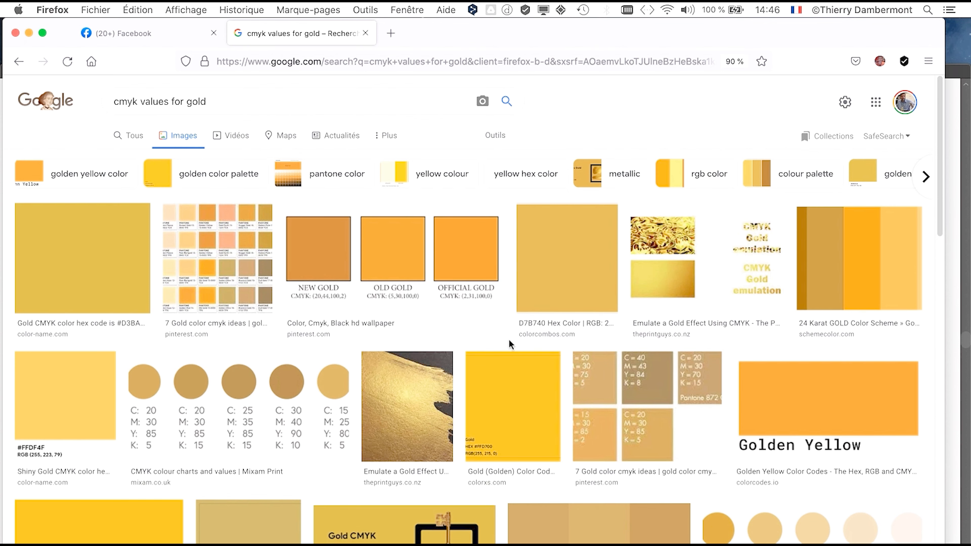
{"action": "scroll", "coordinate": [501, 337], "scroll_direction": "down", "scroll_amount": 1}
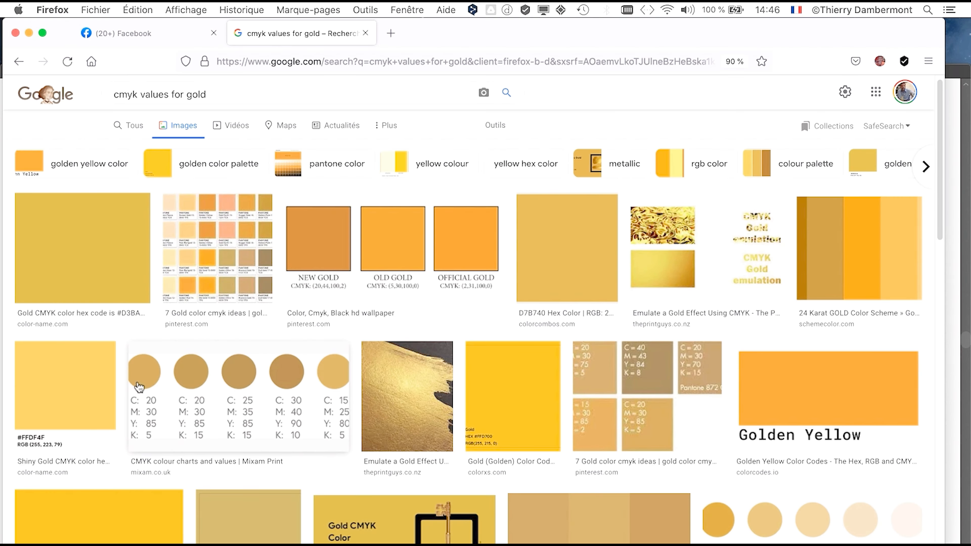
{"action": "left_click", "coordinate": [473, 325]}
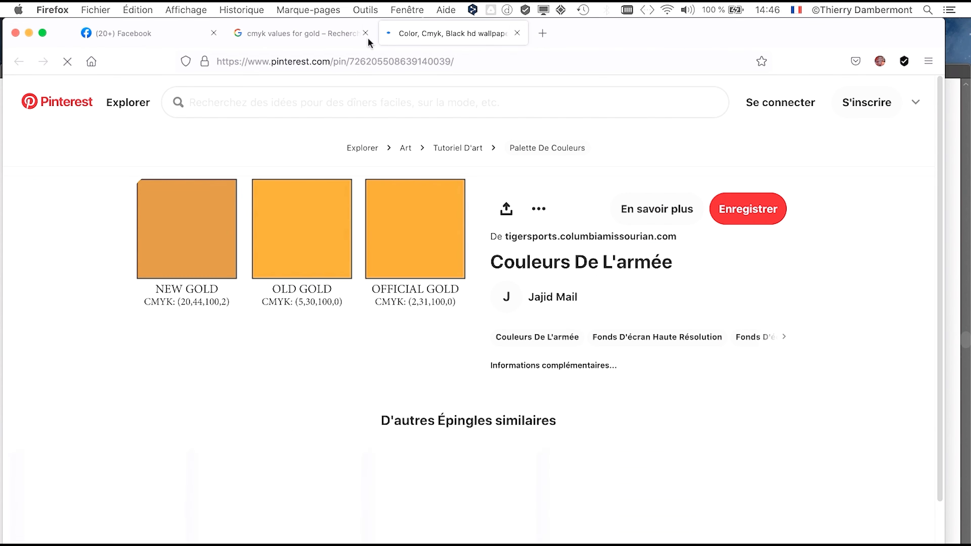
{"action": "key", "text": "super+w"}
{"action": "left_click", "coordinate": [28, 34]}
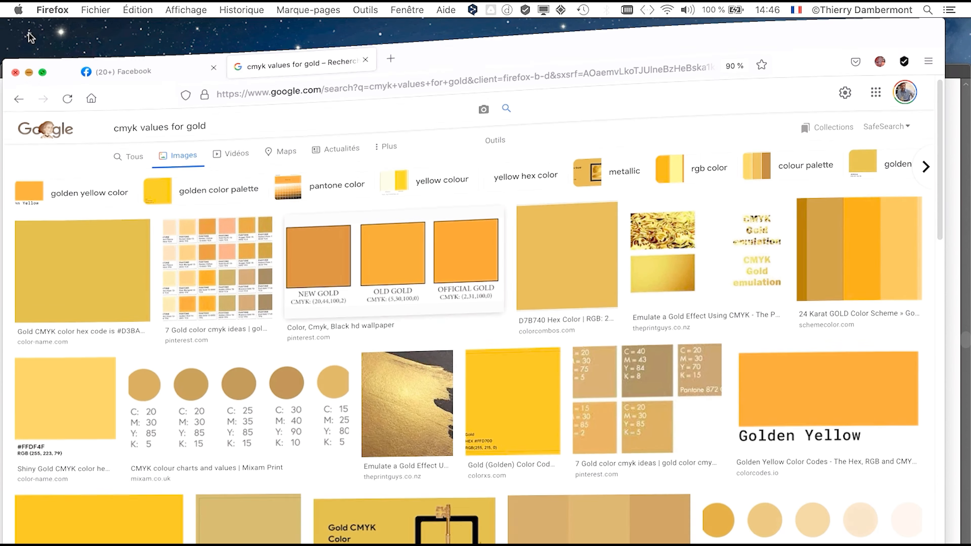
{"action": "left_click", "coordinate": [207, 74]}
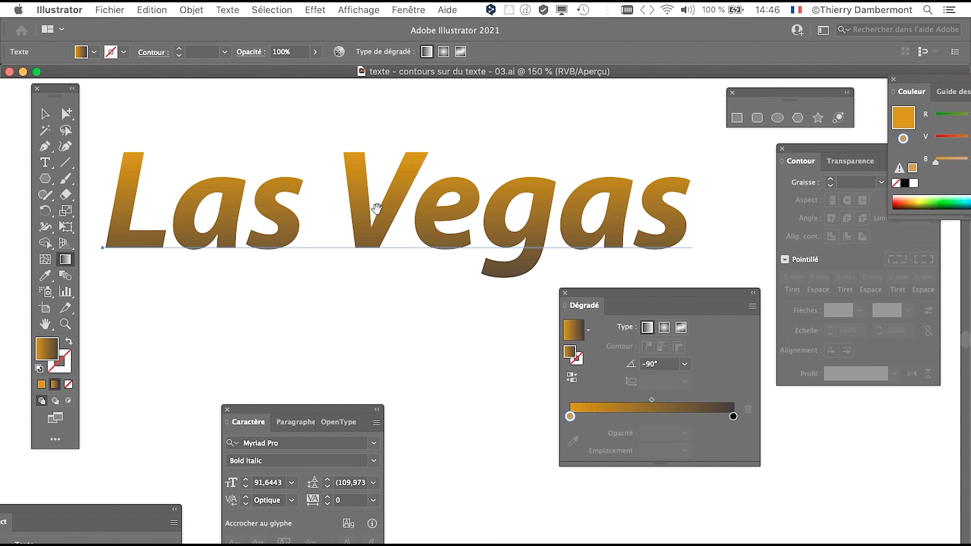
Apply a blue swatch to the Contour of the "Las Vegas" text in its appearance settings.
{"action": "left_click_drag", "start_coordinate": [377, 211], "coordinate": [398, 195]}
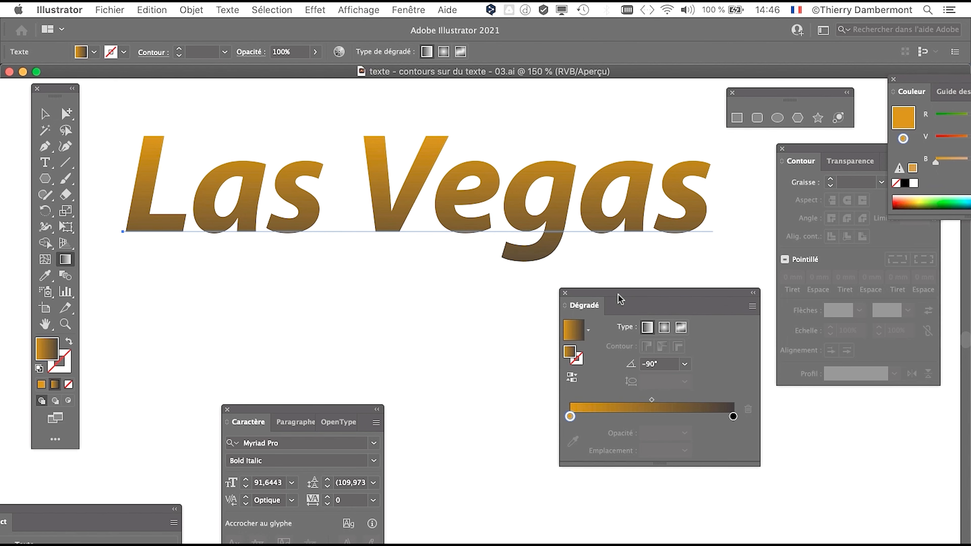
{"action": "left_click_drag", "start_coordinate": [619, 298], "coordinate": [684, 309]}
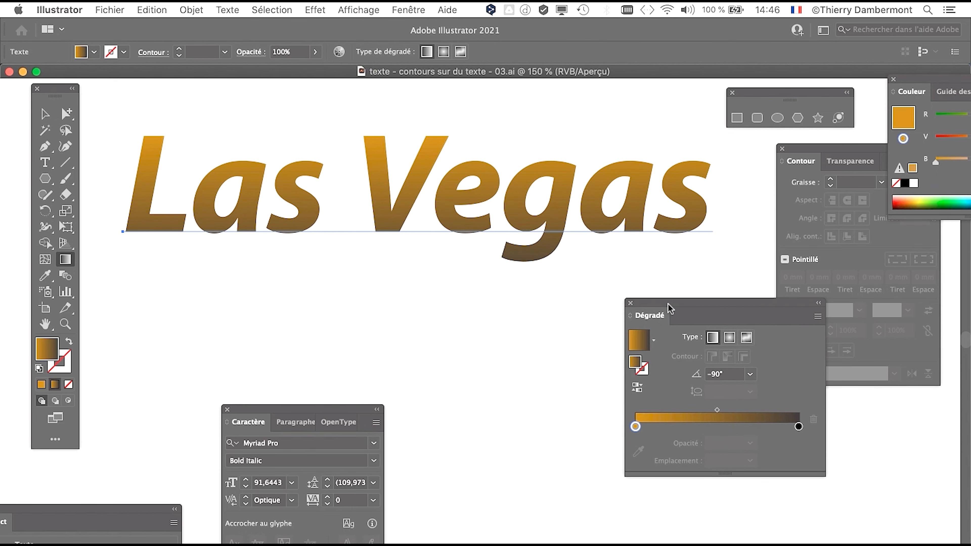
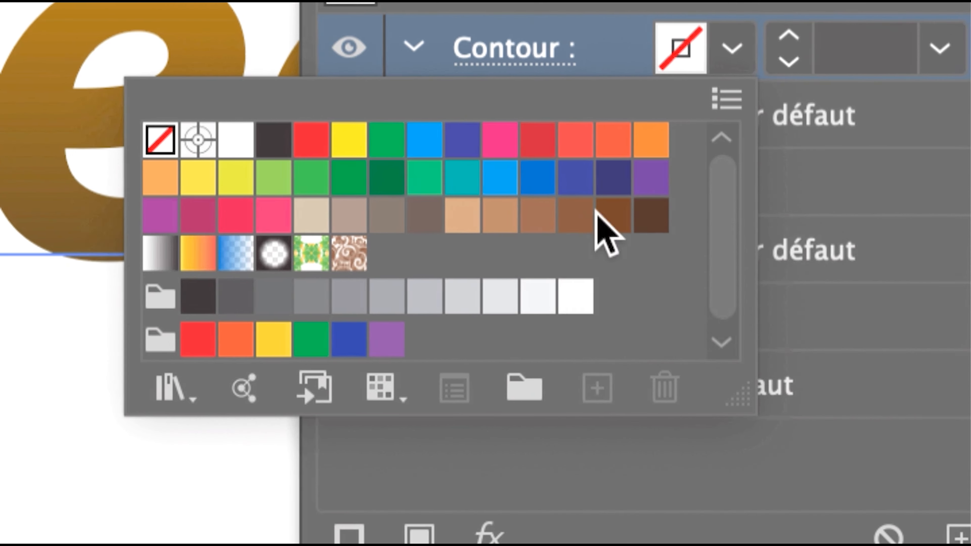
{"action": "left_click", "coordinate": [589, 194]}
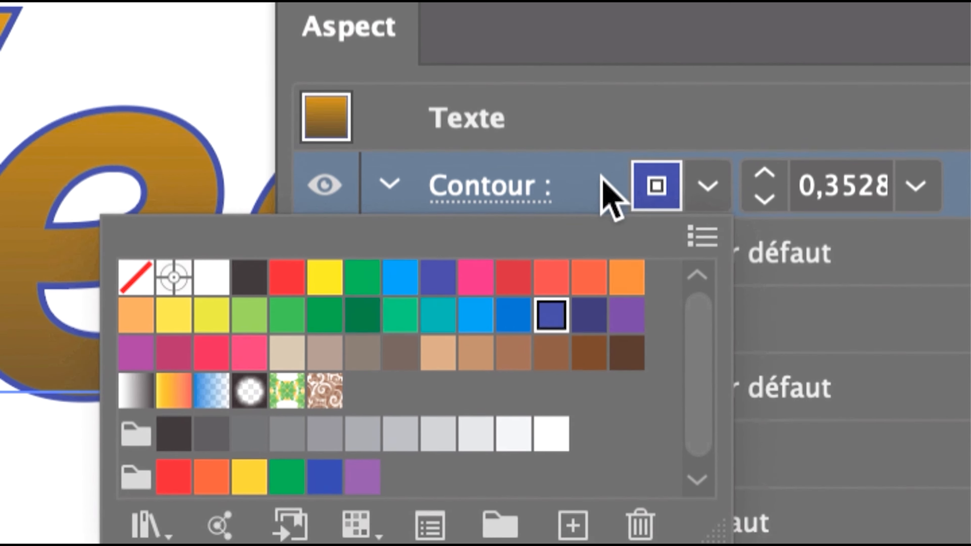
Try contour thicknesses of 2 mm and 0,2 mm on the "Las Vegas" text.
{"action": "left_click", "coordinate": [603, 179]}
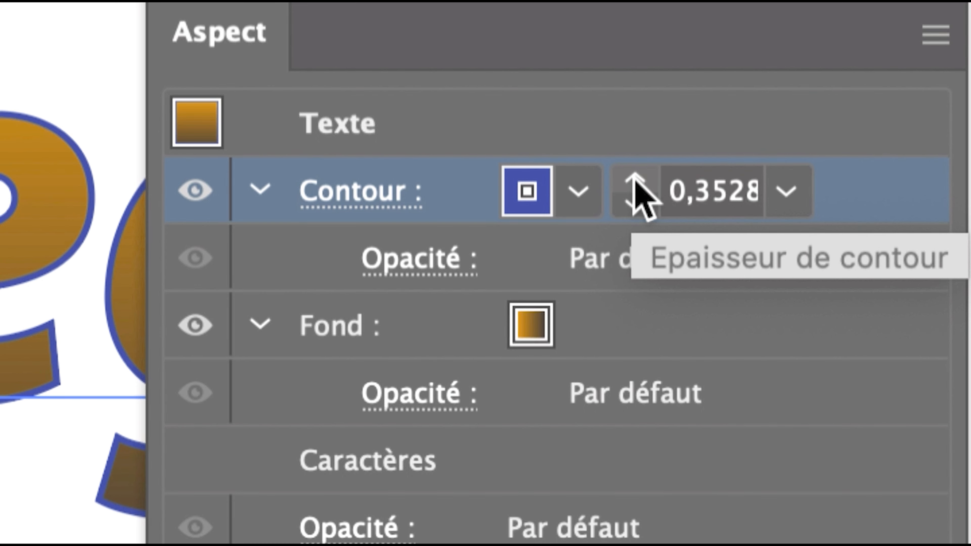
{"action": "left_click", "coordinate": [635, 180]}
{"action": "left_click", "coordinate": [634, 181]}
{"action": "left_click", "coordinate": [635, 180]}
{"action": "left_click", "coordinate": [632, 203]}
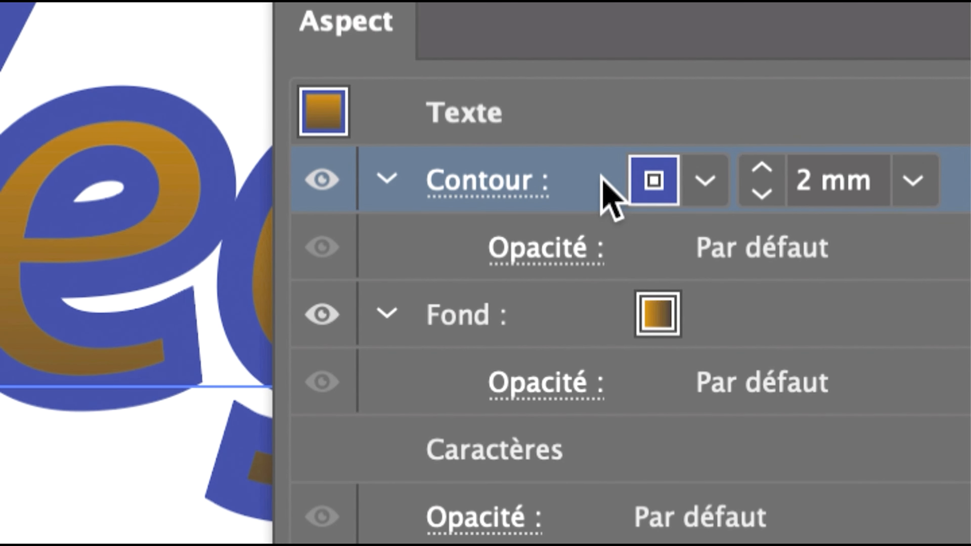
{"action": "double_click", "coordinate": [803, 180]}
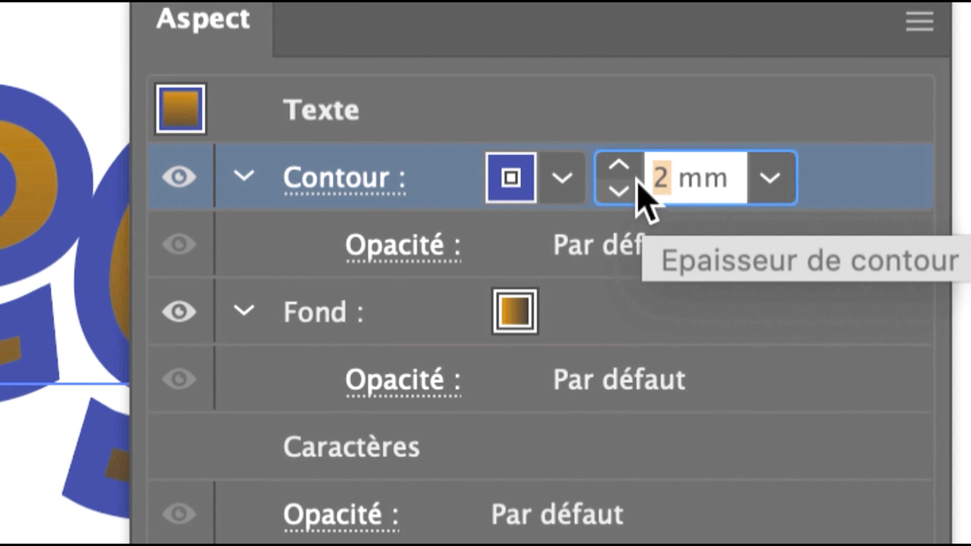
{"action": "type", "text": "0,2"}
{"action": "key", "text": "Return"}
Set the contour thickness of the "Las Vegas" text to 0,4 mm.
{"action": "left_click_drag", "start_coordinate": [669, 181], "coordinate": [656, 181]}
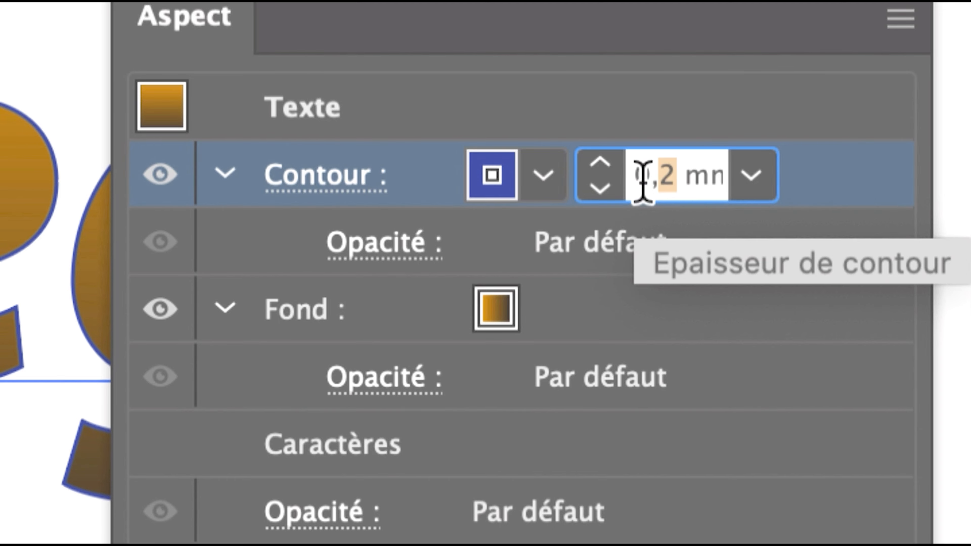
{"action": "type", "text": "4"}
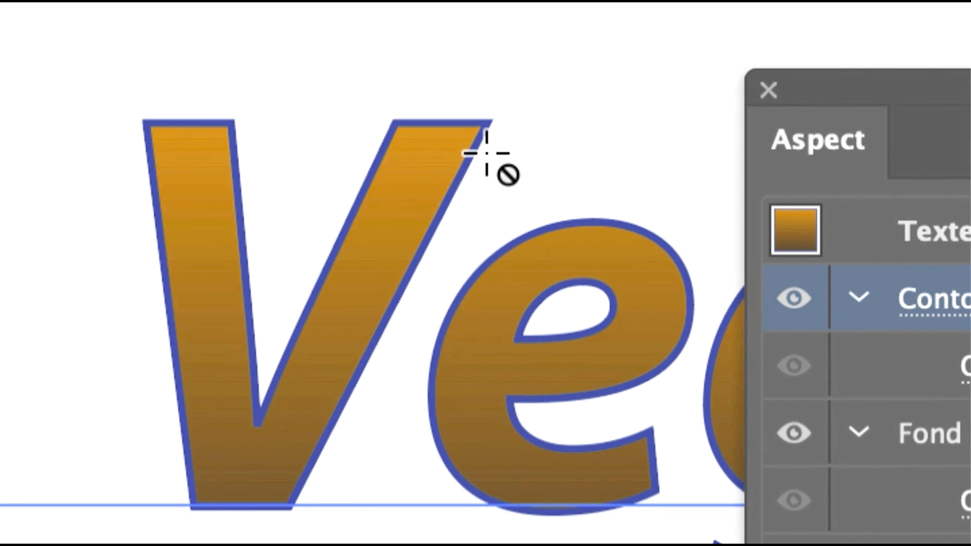
{"action": "left_click", "coordinate": [601, 178]}
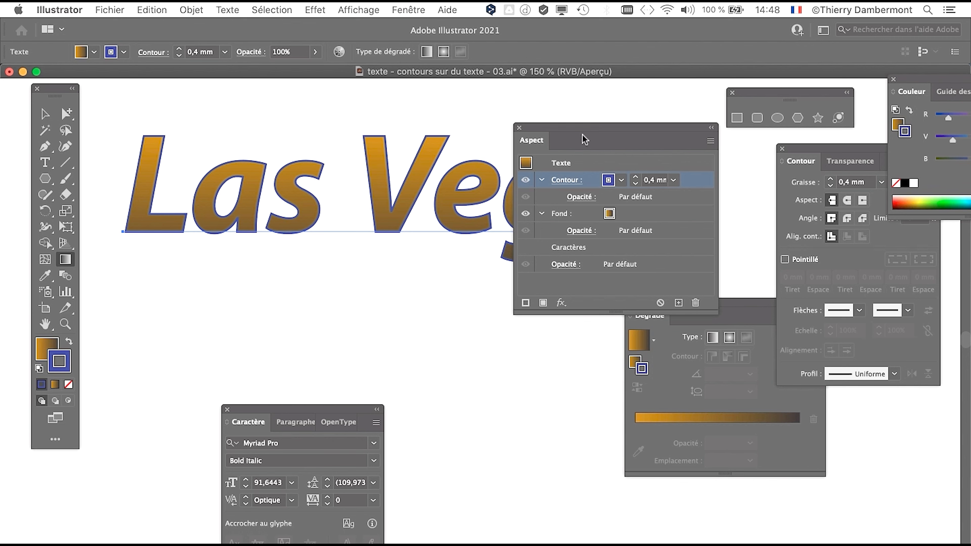
Move the Aspect window aside and examine the blue contour around the "g" of "Vegas" at 600 %.
{"action": "left_click_drag", "start_coordinate": [570, 126], "coordinate": [676, 137]}
{"action": "key", "text": "super+equal"}
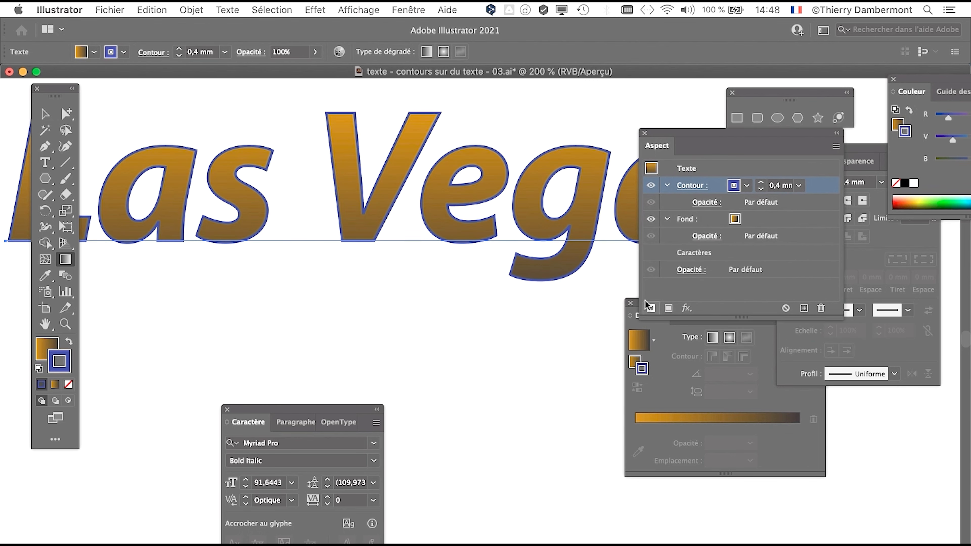
{"action": "left_click", "coordinate": [386, 162], "text": "super"}
{"action": "left_click_drag", "start_coordinate": [452, 197], "coordinate": [200, 232]}
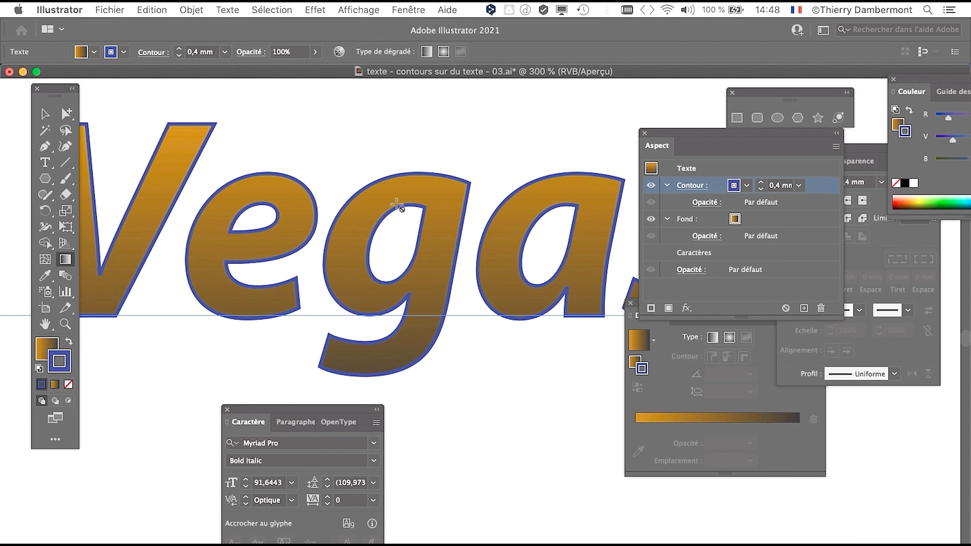
{"action": "left_click", "coordinate": [399, 204], "text": "super"}
{"action": "left_click_drag", "start_coordinate": [383, 206], "coordinate": [278, 199]}
{"action": "left_click", "coordinate": [279, 178], "text": "super"}
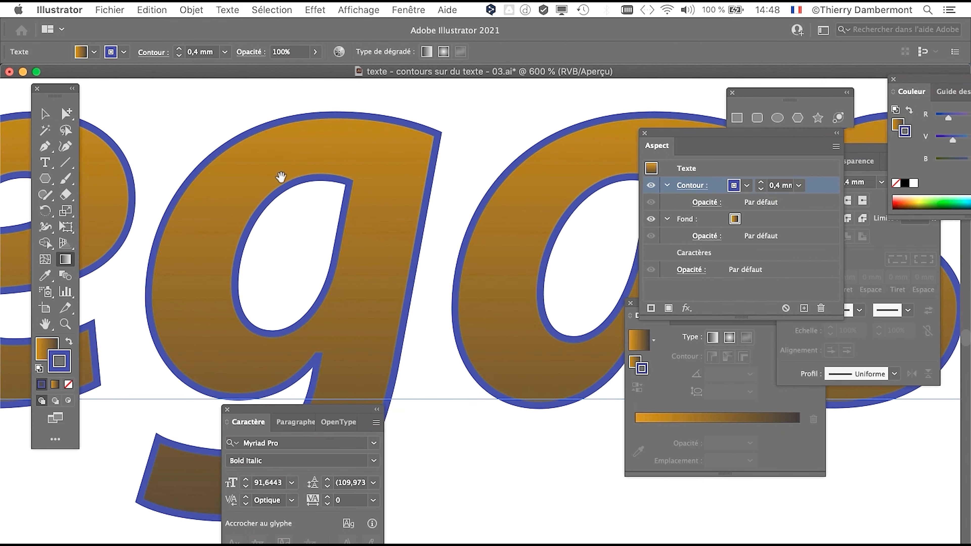
Make the Aspect window taller and close the floating Dégradé, Contour, shape tools and Couleur windows.
{"action": "left_click_drag", "start_coordinate": [676, 147], "coordinate": [497, 124]}
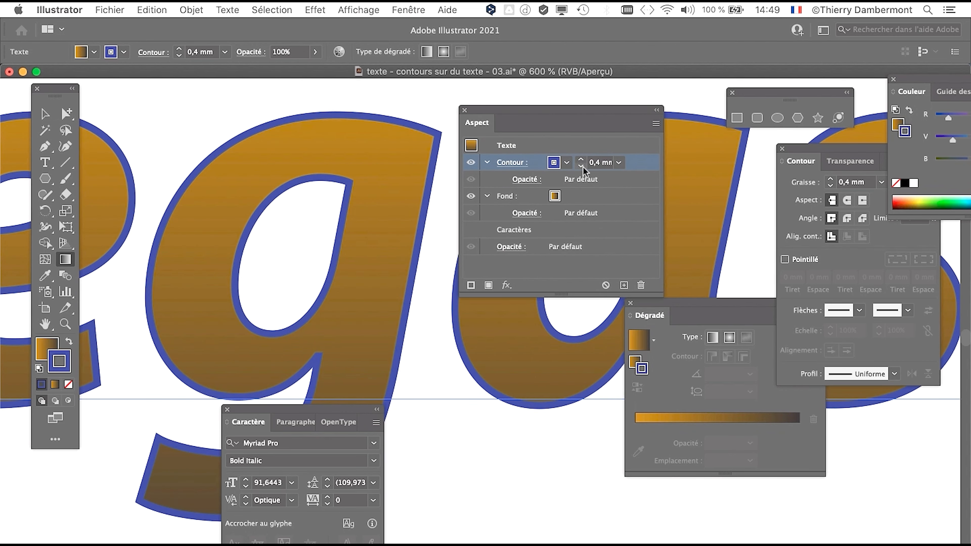
{"action": "left_click_drag", "start_coordinate": [658, 296], "coordinate": [642, 353]}
{"action": "left_click_drag", "start_coordinate": [680, 310], "coordinate": [781, 452]}
{"action": "left_click", "coordinate": [765, 448]}
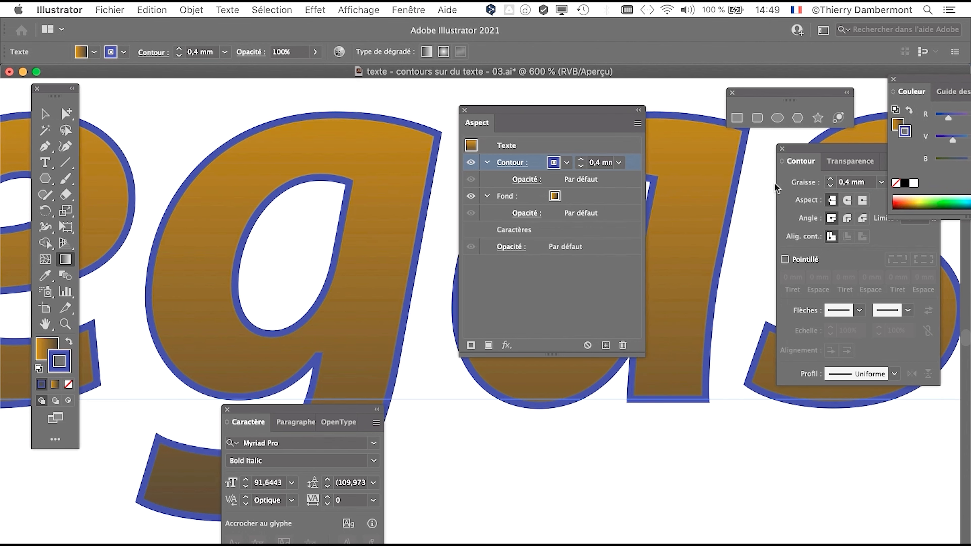
{"action": "left_click", "coordinate": [782, 148]}
{"action": "left_click", "coordinate": [732, 93]}
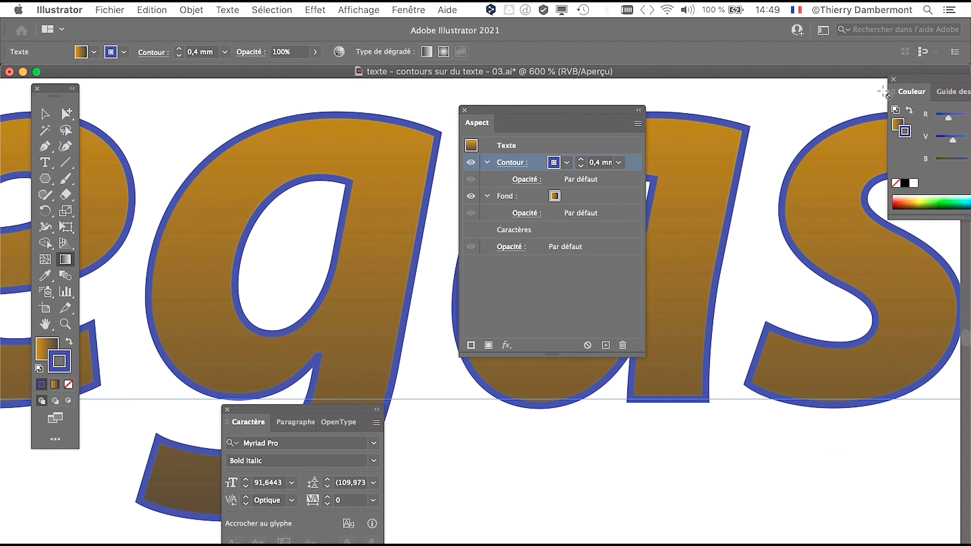
{"action": "left_click", "coordinate": [894, 79]}
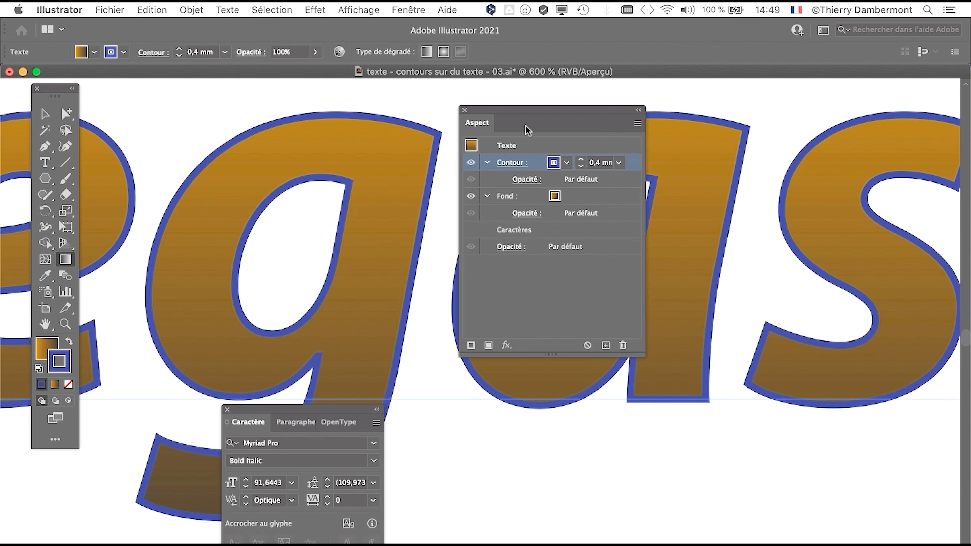
Reposition and widen the Aspect window, and duplicate the text's blue contour attribute.
{"action": "left_click_drag", "start_coordinate": [525, 115], "coordinate": [686, 111]}
{"action": "left_click_drag", "start_coordinate": [488, 191], "coordinate": [563, 195]}
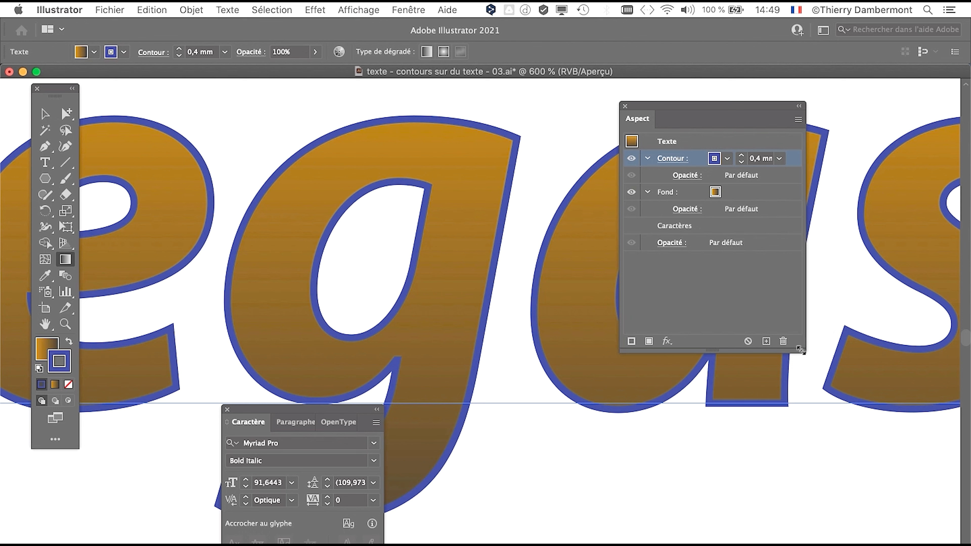
{"action": "left_click_drag", "start_coordinate": [800, 350], "coordinate": [852, 326]}
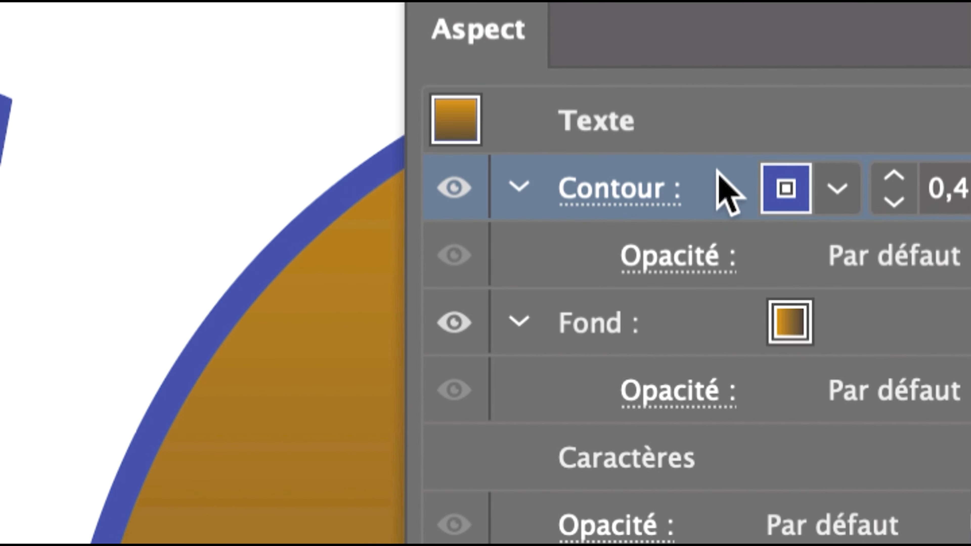
{"action": "left_click_drag", "start_coordinate": [718, 178], "coordinate": [937, 540]}
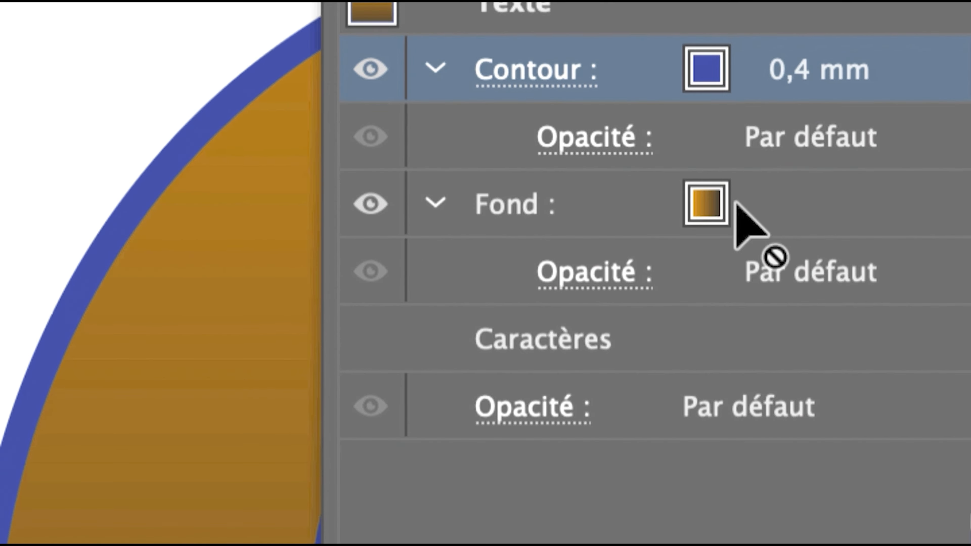
{"action": "left_click_drag", "start_coordinate": [760, 247], "coordinate": [970, 508]}
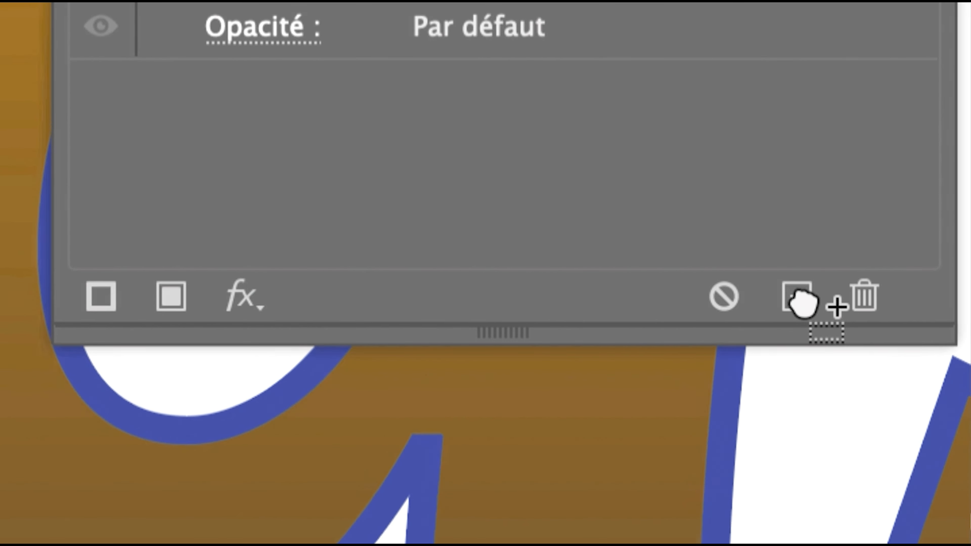
{"action": "mouse_move", "coordinate": [803, 302]}
{"action": "left_mouse_down"}
{"action": "mouse_move", "coordinate": [794, 299]}
{"action": "mouse_move", "coordinate": [803, 302]}
{"action": "left_mouse_up"}
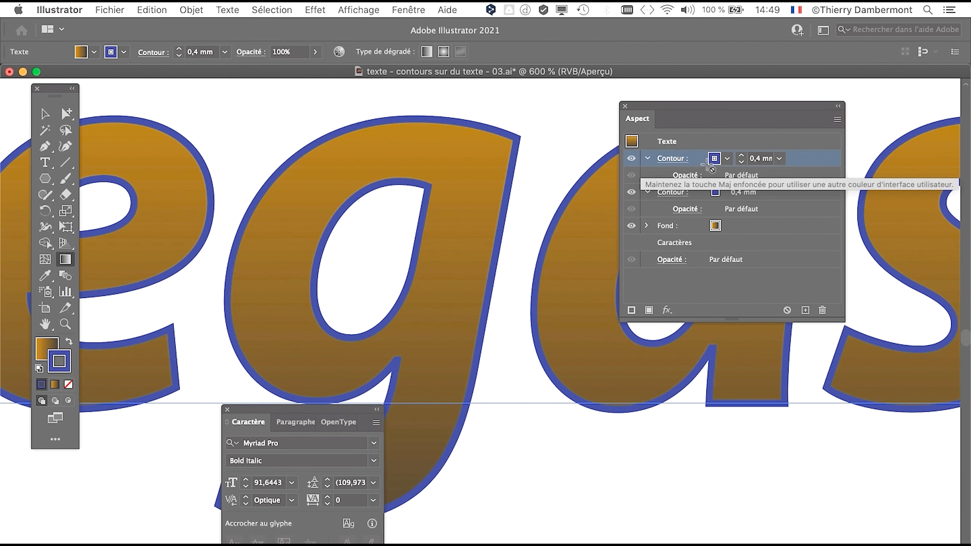
Select each of the two stacked contour attributes in turn, ending with the upper one selected.
{"action": "left_click_drag", "start_coordinate": [761, 116], "coordinate": [825, 113]}
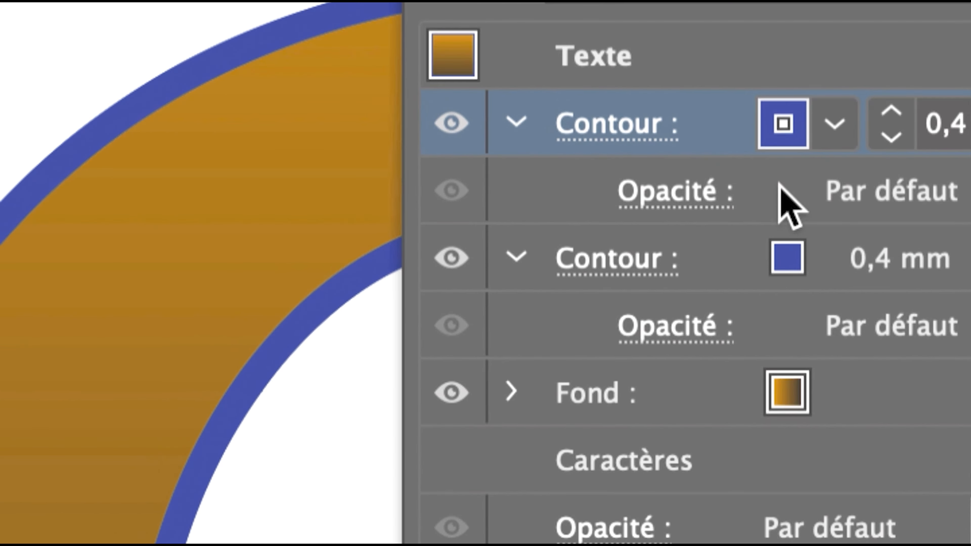
{"action": "left_click", "coordinate": [738, 264]}
{"action": "left_click", "coordinate": [737, 132]}
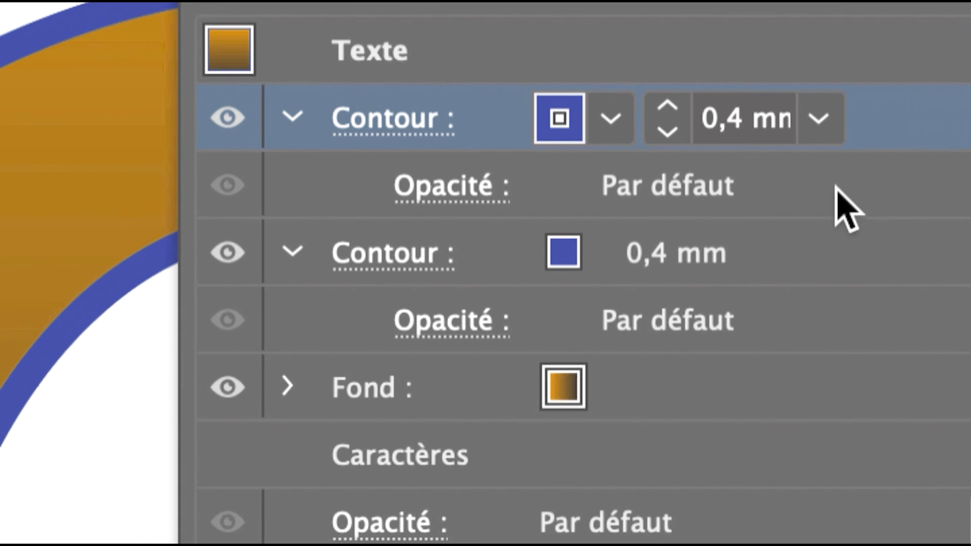
{"action": "left_click", "coordinate": [970, 309]}
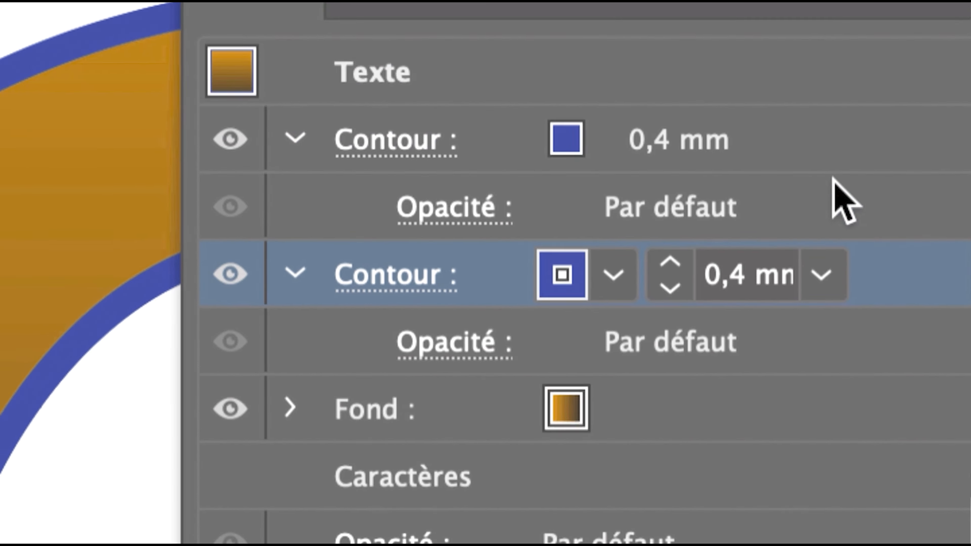
{"action": "left_click", "coordinate": [801, 76]}
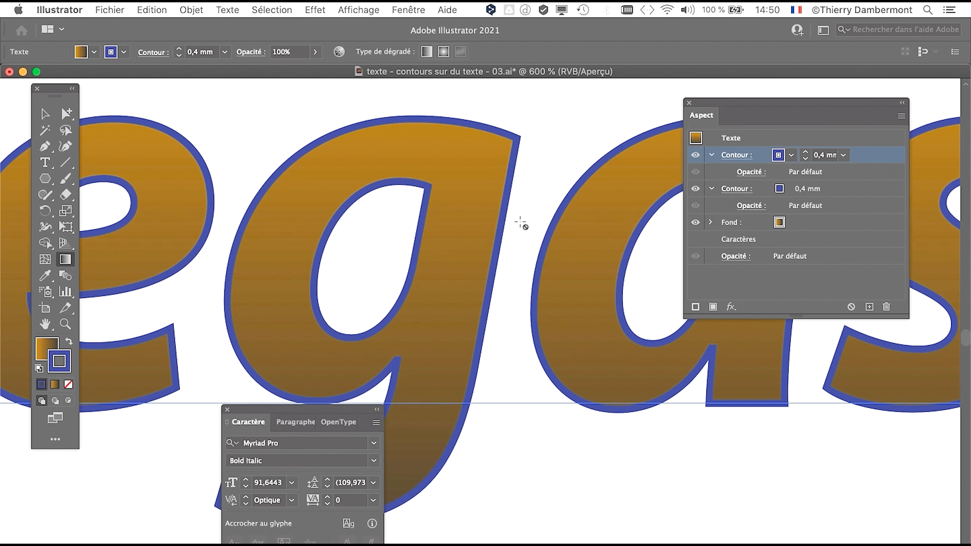
Activate the Selection tool and rearrange the Aspect window so that the word "Vegas" is unobstructed at 200 %.
{"action": "scroll", "coordinate": [520, 224], "scroll_direction": "down", "scroll_amount": 2}
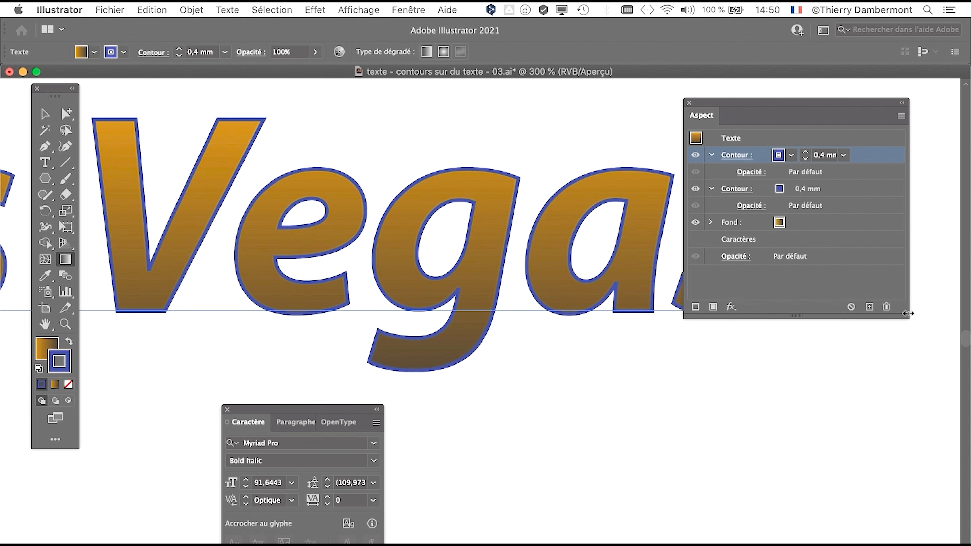
{"action": "left_click_drag", "start_coordinate": [906, 314], "coordinate": [883, 349]}
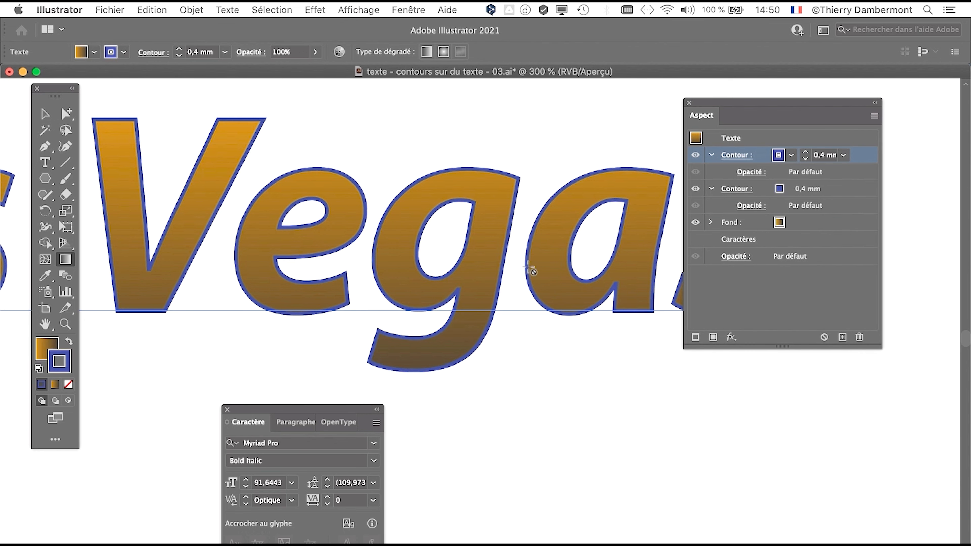
{"action": "left_click", "coordinate": [459, 283], "text": "alt+super"}
{"action": "left_click_drag", "start_coordinate": [360, 294], "coordinate": [648, 291]}
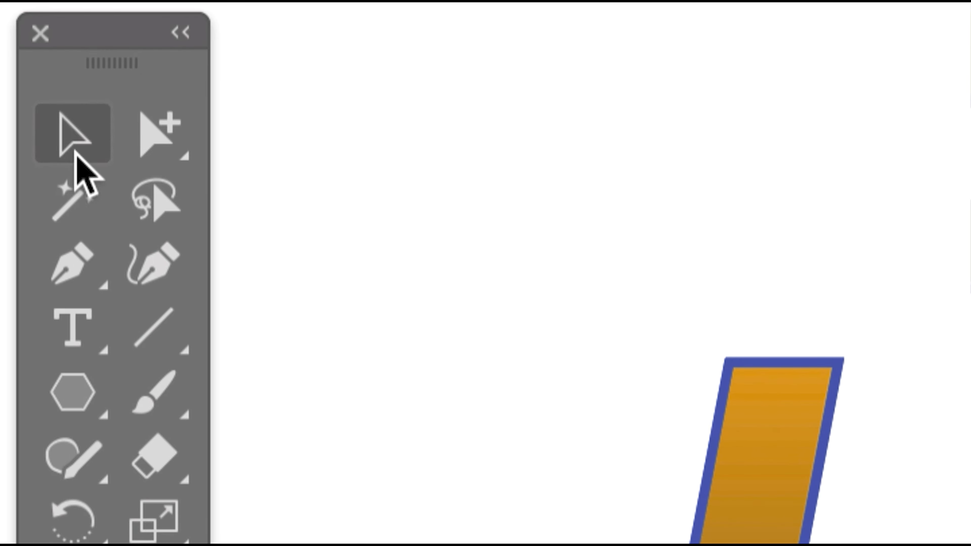
{"action": "left_click", "coordinate": [75, 150]}
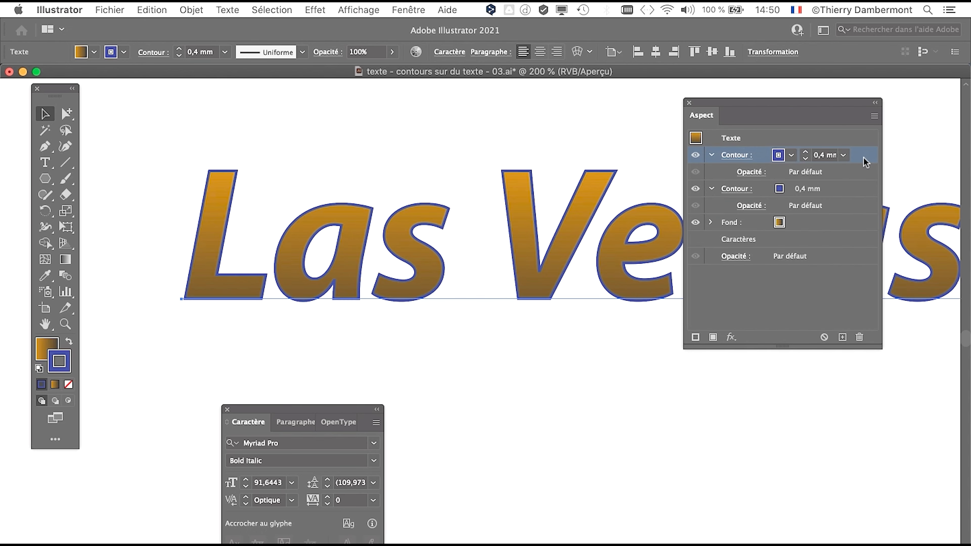
{"action": "left_click_drag", "start_coordinate": [761, 108], "coordinate": [225, 101]}
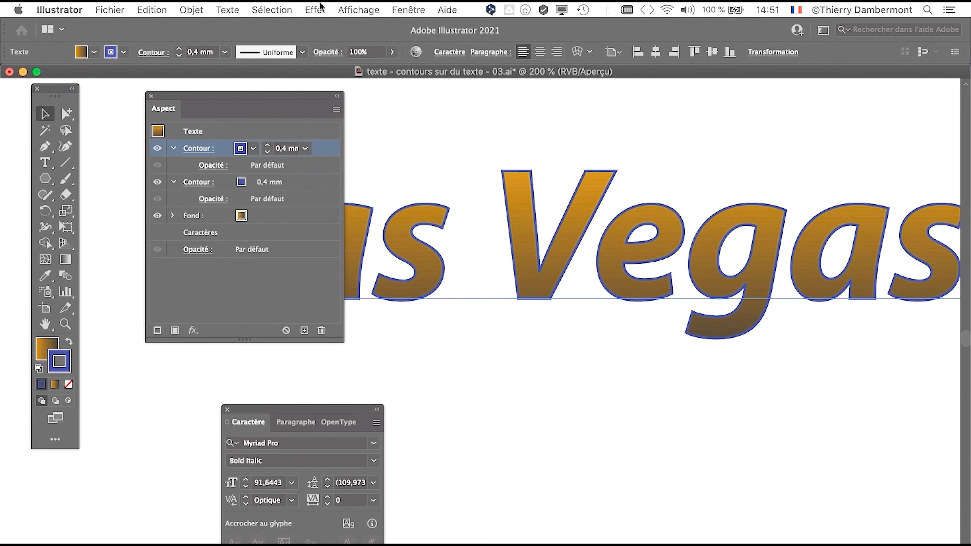
Apply the Décalage path effect to the upper contour with an offset of 1 mm.
{"action": "left_click", "coordinate": [323, 10]}
{"action": "mouse_move", "coordinate": [373, 199]}
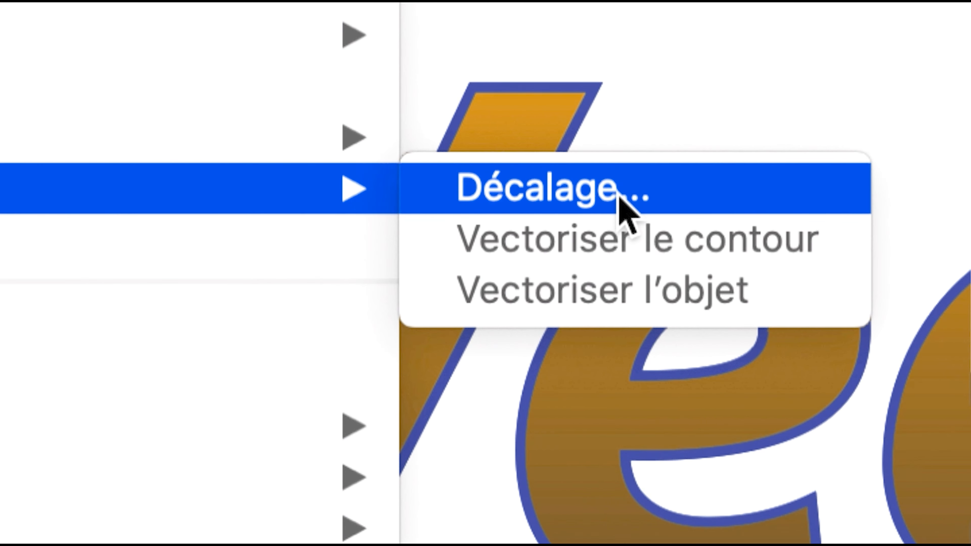
{"action": "left_click", "coordinate": [684, 205]}
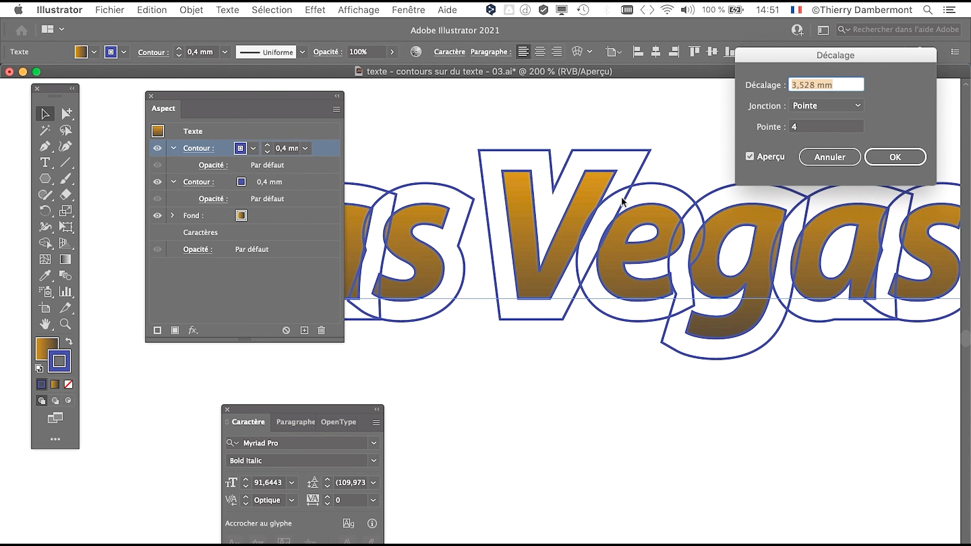
{"action": "left_click_drag", "start_coordinate": [785, 64], "coordinate": [719, 103]}
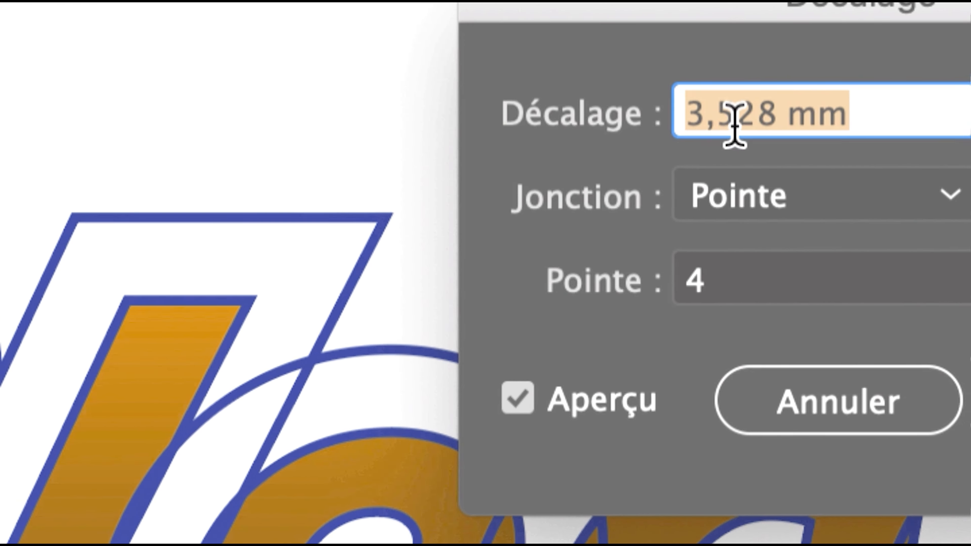
{"action": "left_click_drag", "start_coordinate": [770, 117], "coordinate": [648, 113]}
{"action": "type", "text": "1"}
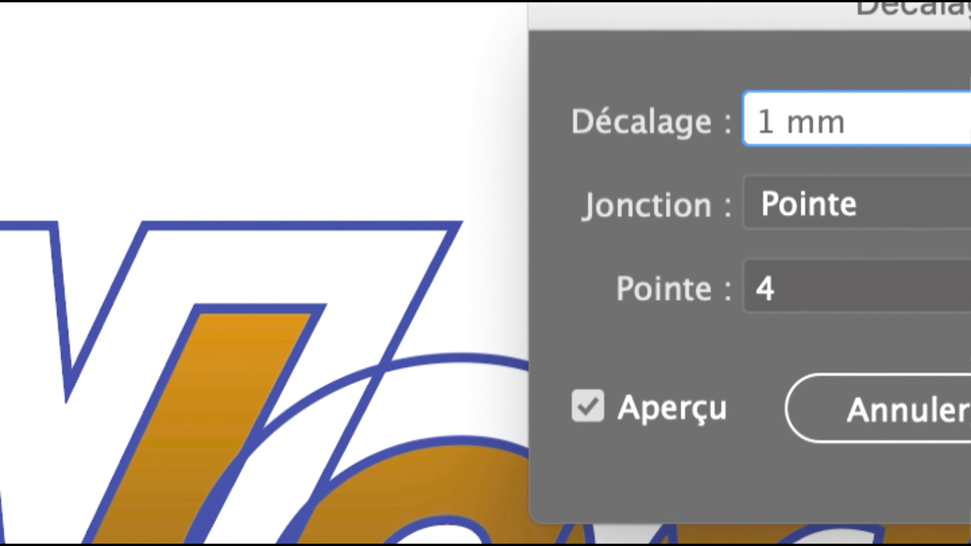
{"action": "key", "text": "Tab"}
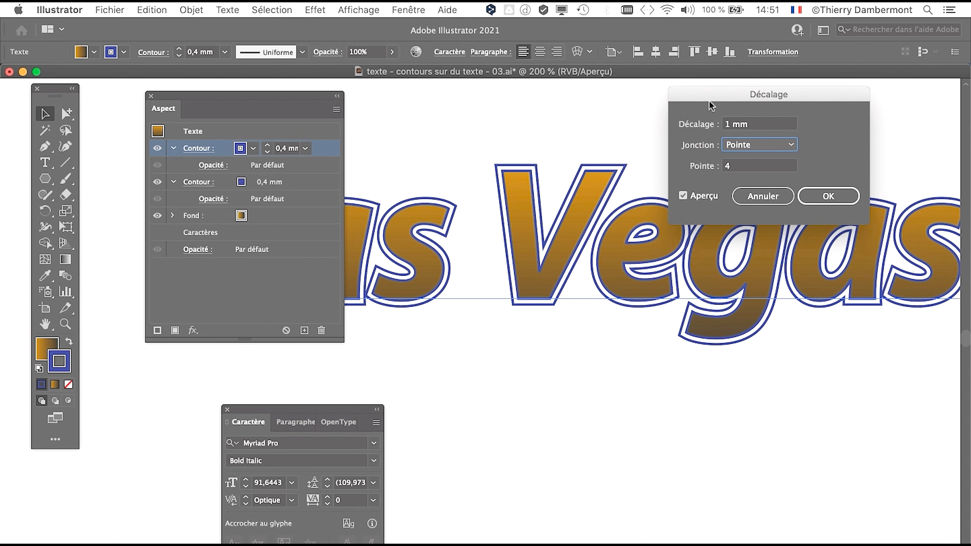
{"action": "left_click", "coordinate": [822, 193]}
Move the Aspect window below the text and examine the offset contour where the "L" meets the "a".
{"action": "scroll", "coordinate": [528, 331], "scroll_direction": "down", "scroll_amount": 1}
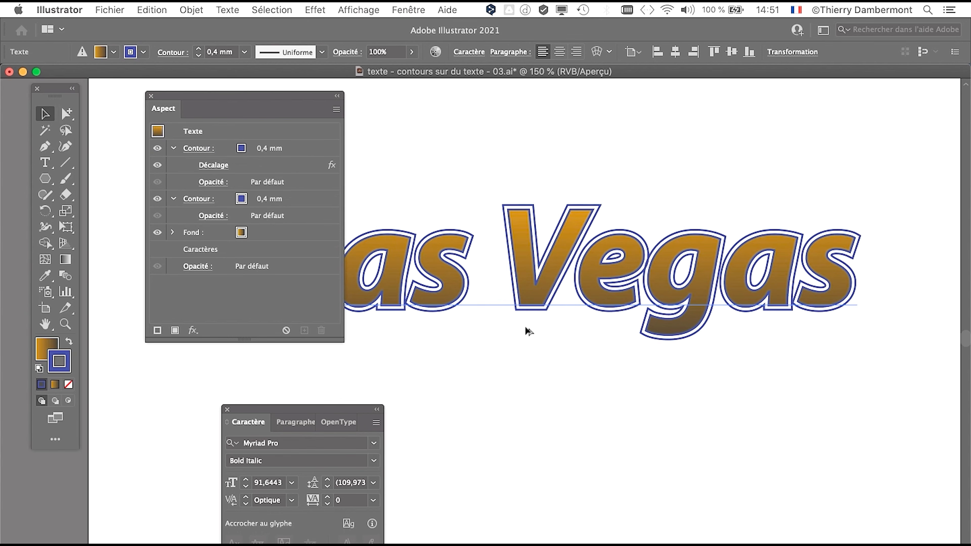
{"action": "left_click_drag", "start_coordinate": [668, 302], "coordinate": [760, 397]}
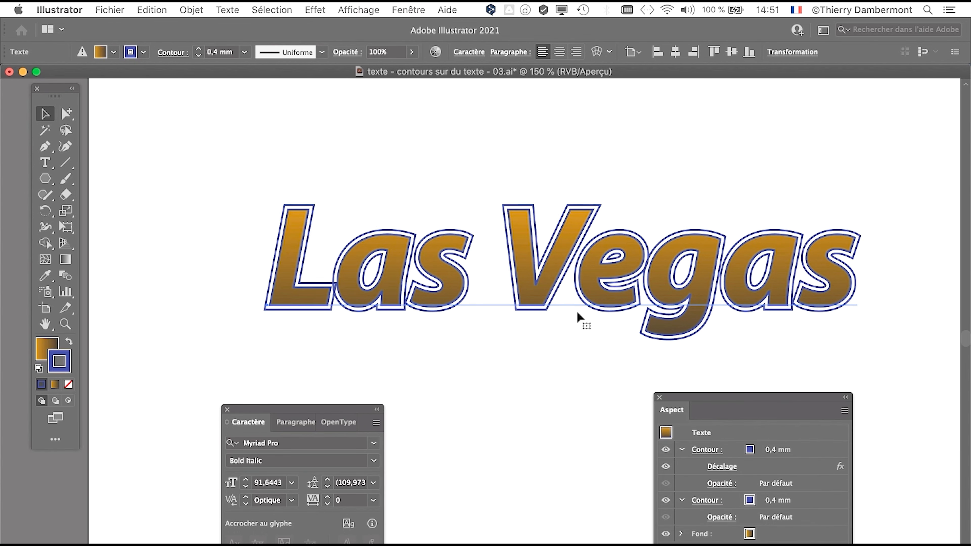
{"action": "scroll", "coordinate": [340, 281], "scroll_direction": "up", "scroll_amount": 1}
{"action": "scroll", "coordinate": [340, 283], "scroll_direction": "up", "scroll_amount": 5}
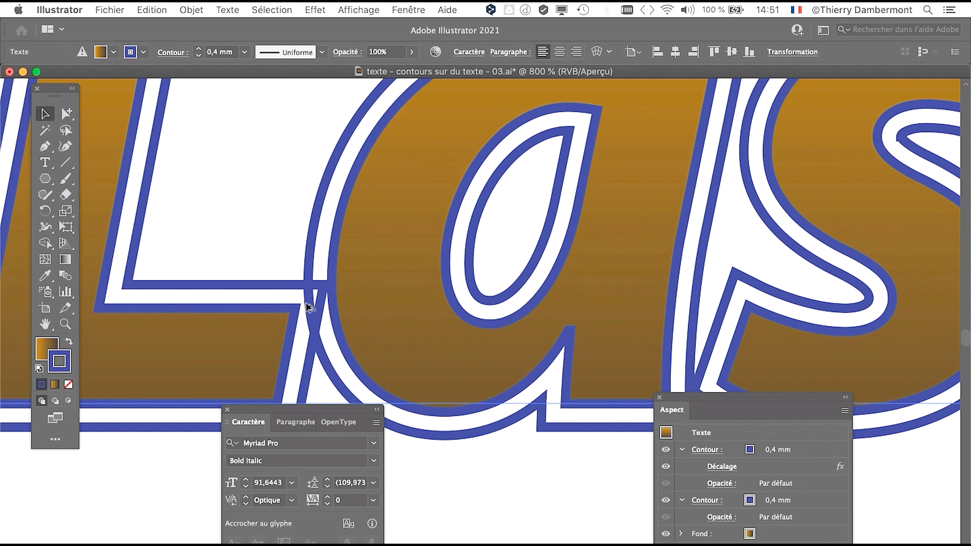
Set the tracking of the whole "Las Vegas" text to 60 and place the Caractère window below the text.
{"action": "scroll", "coordinate": [310, 304], "scroll_direction": "down", "scroll_amount": 4}
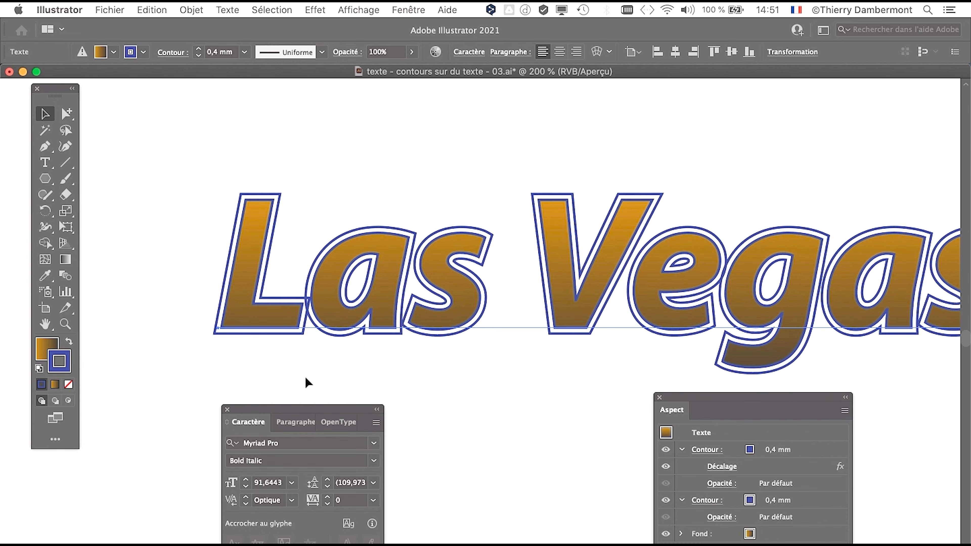
{"action": "scroll", "coordinate": [365, 336], "scroll_direction": "down", "scroll_amount": 1}
{"action": "left_click_drag", "start_coordinate": [375, 319], "coordinate": [245, 236]}
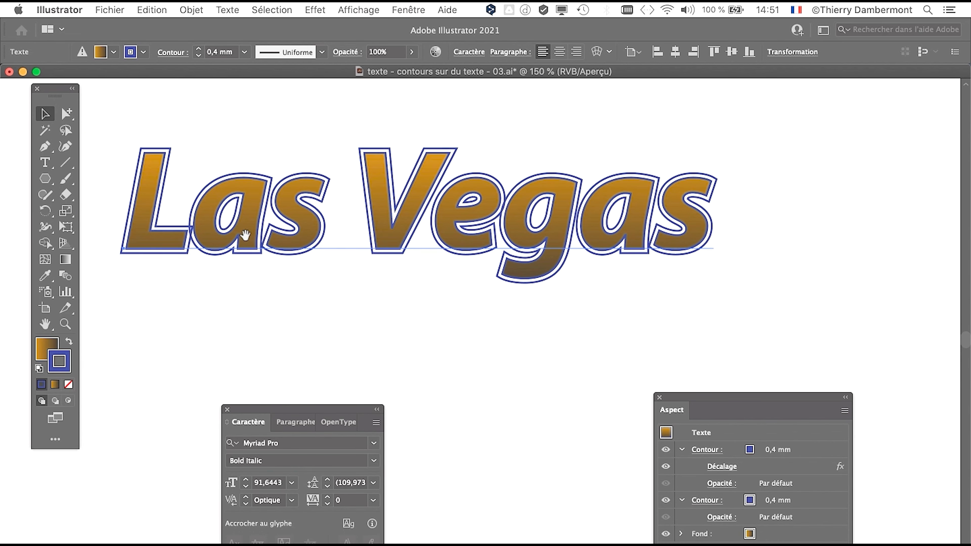
{"action": "left_click_drag", "start_coordinate": [274, 418], "coordinate": [770, 109]}
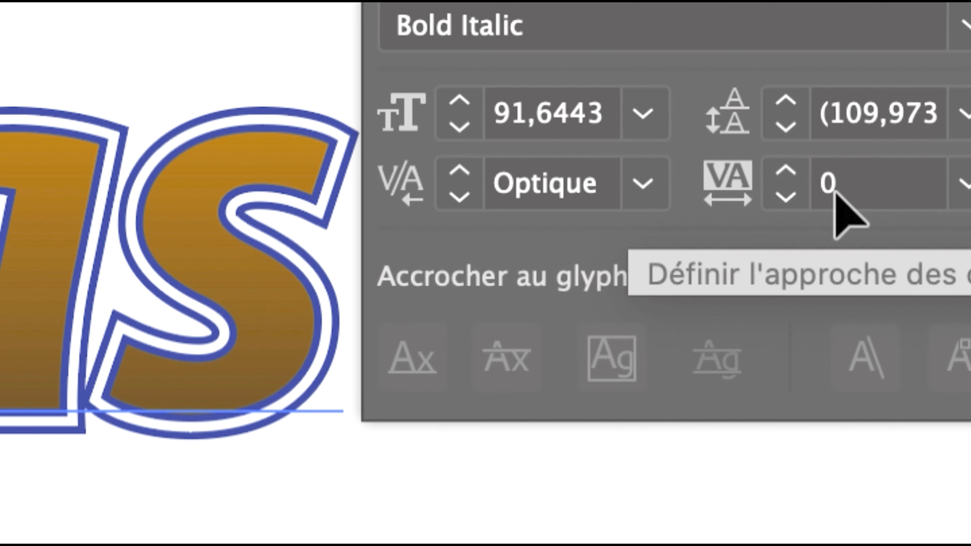
{"action": "left_click", "coordinate": [829, 187]}
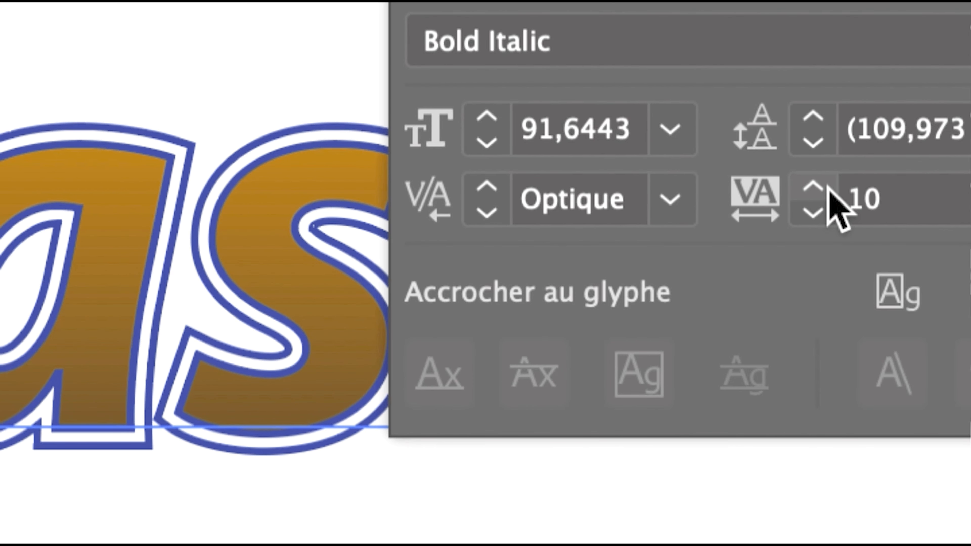
{"action": "left_click", "coordinate": [829, 187]}
{"action": "left_click", "coordinate": [829, 187]}
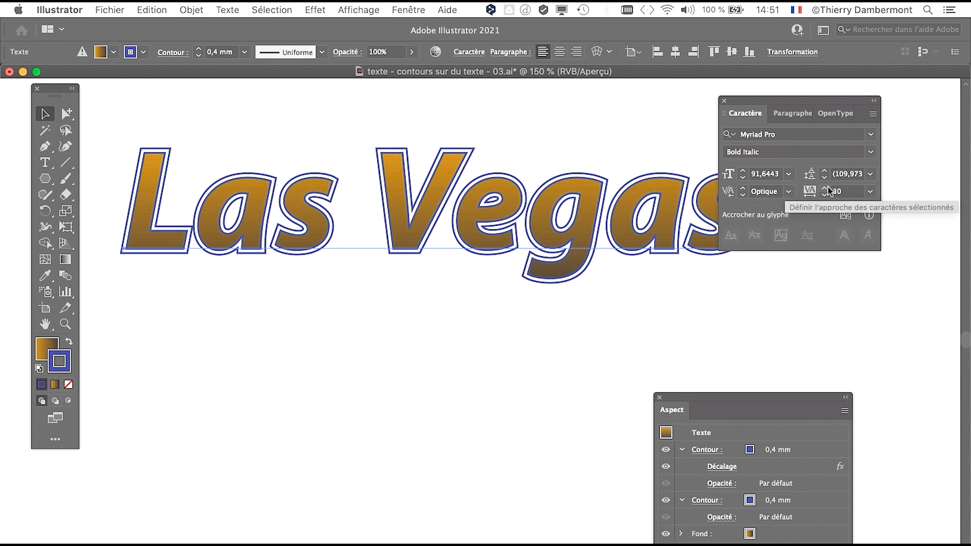
{"action": "left_click", "coordinate": [828, 188]}
{"action": "left_click", "coordinate": [828, 188]}
{"action": "left_click", "coordinate": [827, 188]}
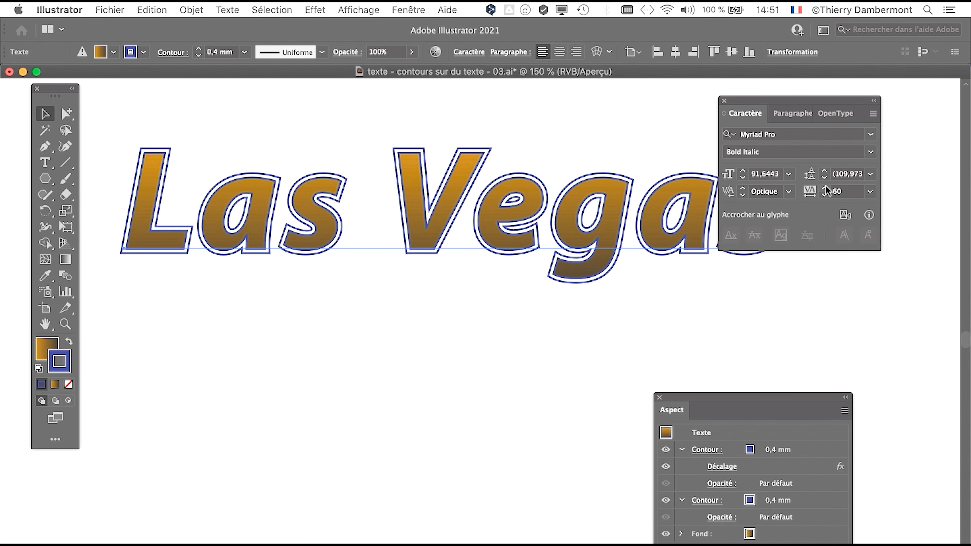
{"action": "left_click_drag", "start_coordinate": [784, 103], "coordinate": [409, 359]}
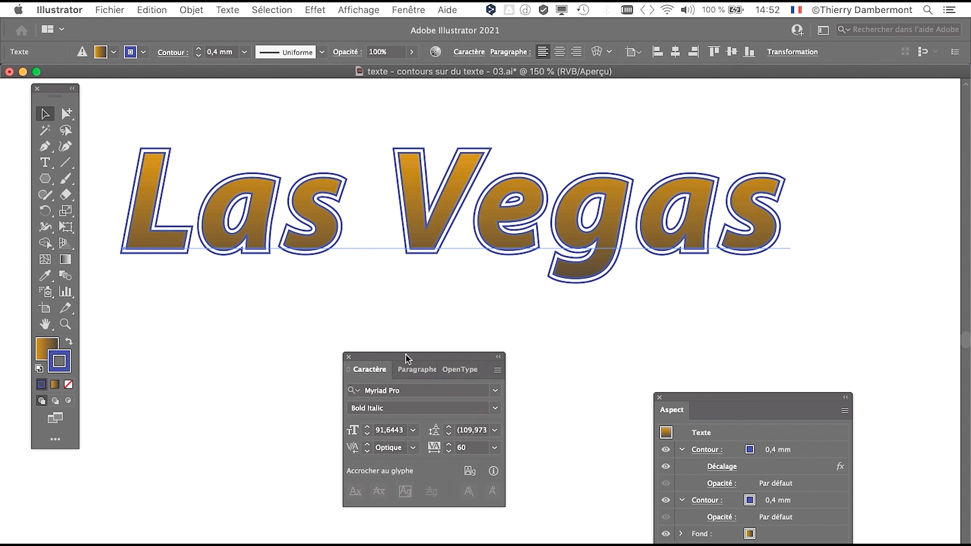
Set the kerning between the "g" and the second "a" of "Vegas" to -30 with the Type tool.
{"action": "left_click", "coordinate": [44, 162]}
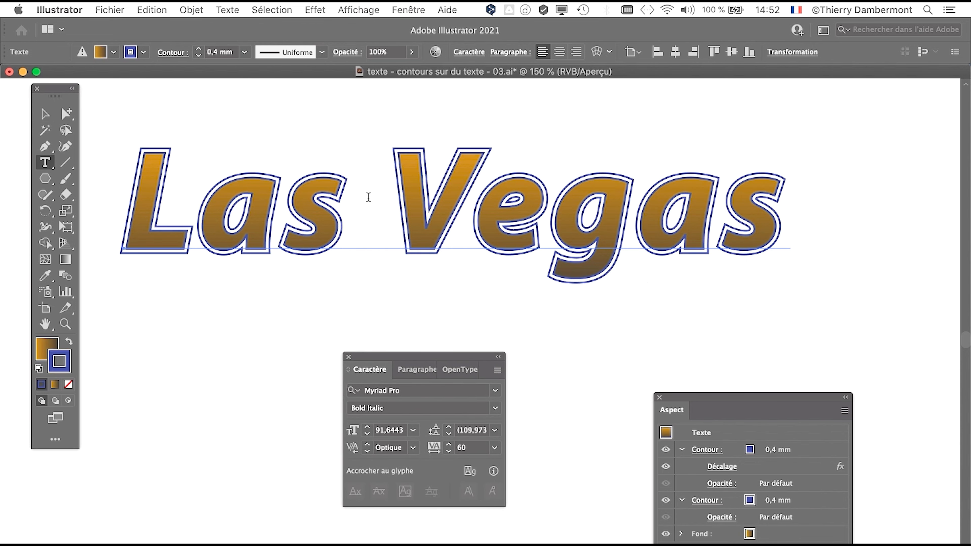
{"action": "left_click", "coordinate": [641, 218]}
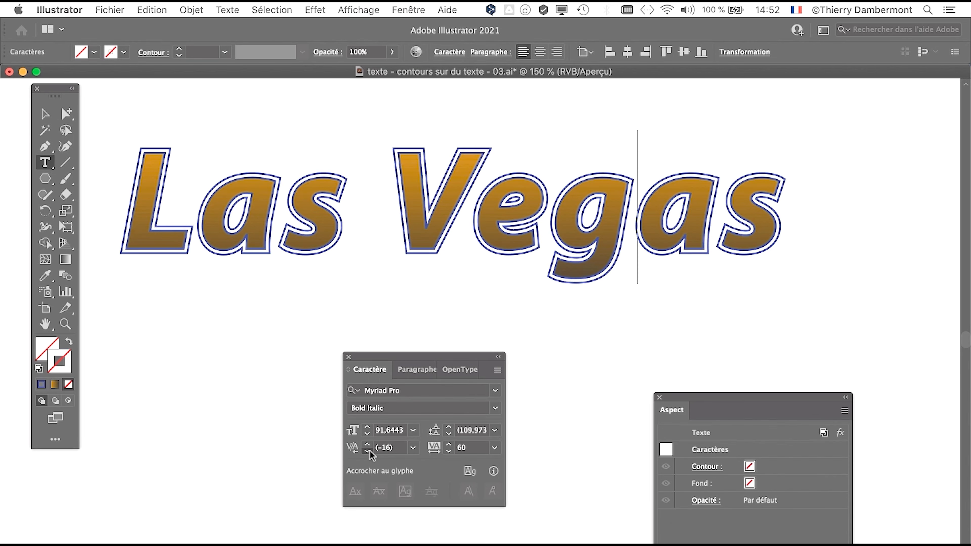
{"action": "left_click", "coordinate": [359, 452]}
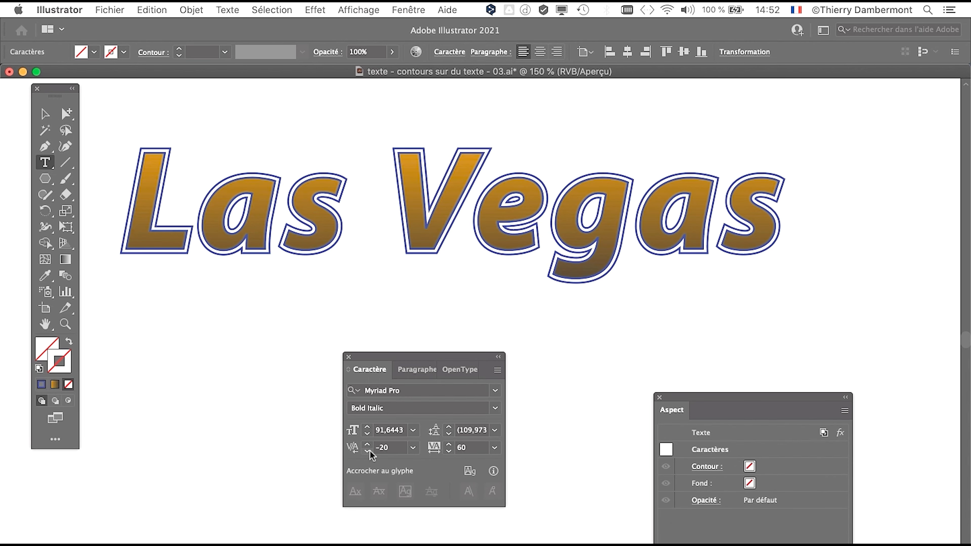
{"action": "left_click", "coordinate": [368, 451]}
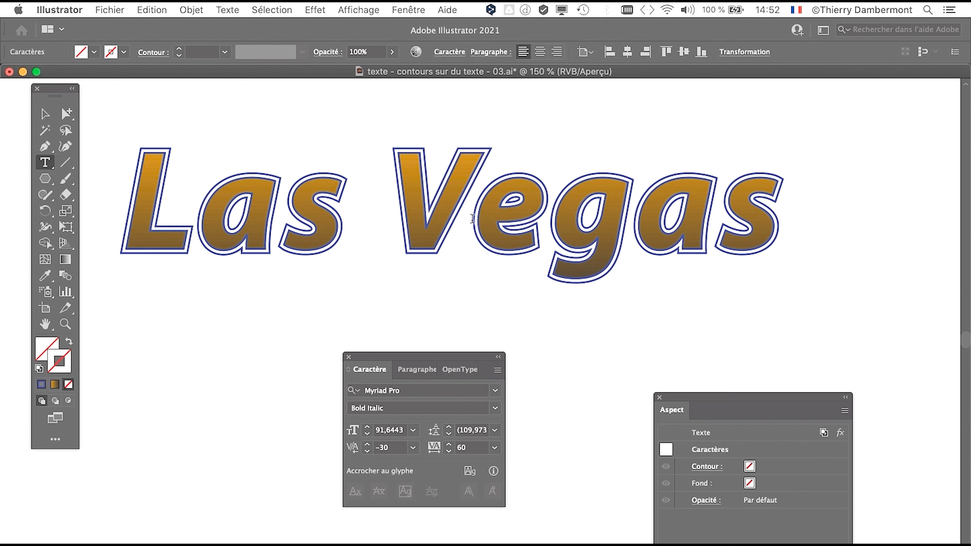
Set the kerning between the "V" and the "e" of "Vegas" to -70, and deselect the text.
{"action": "left_click", "coordinate": [474, 220]}
{"action": "left_click", "coordinate": [367, 451]}
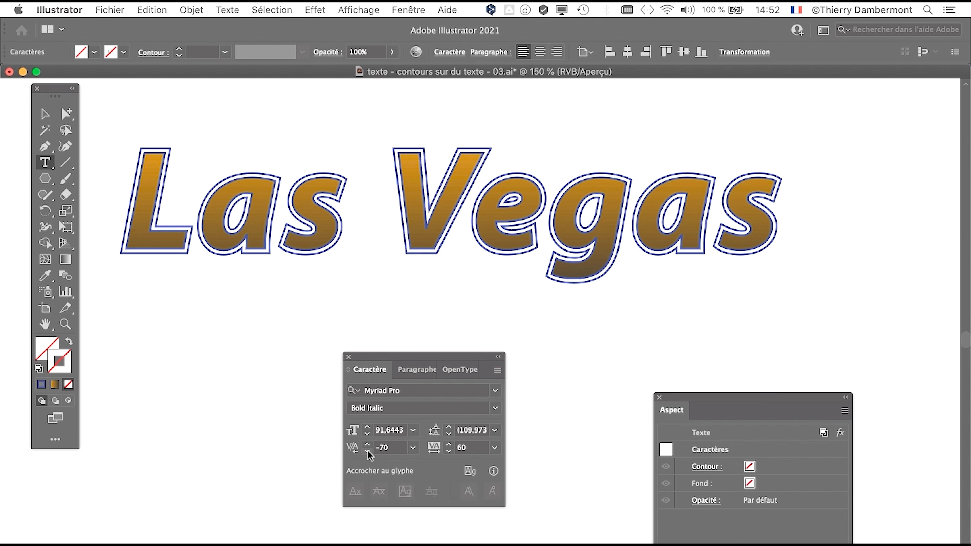
{"action": "left_click", "coordinate": [46, 114]}
{"action": "left_click", "coordinate": [265, 360]}
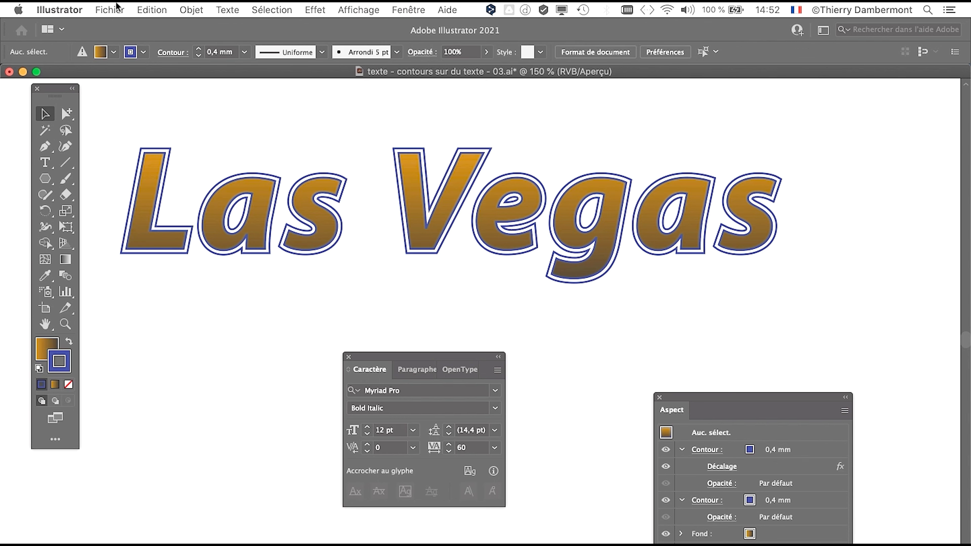
Save the document under the new name "texte - contours sur du texte - 04.ai" in Adobe Illustrator format.
{"action": "left_click", "coordinate": [116, 8]}
{"action": "left_click", "coordinate": [272, 164]}
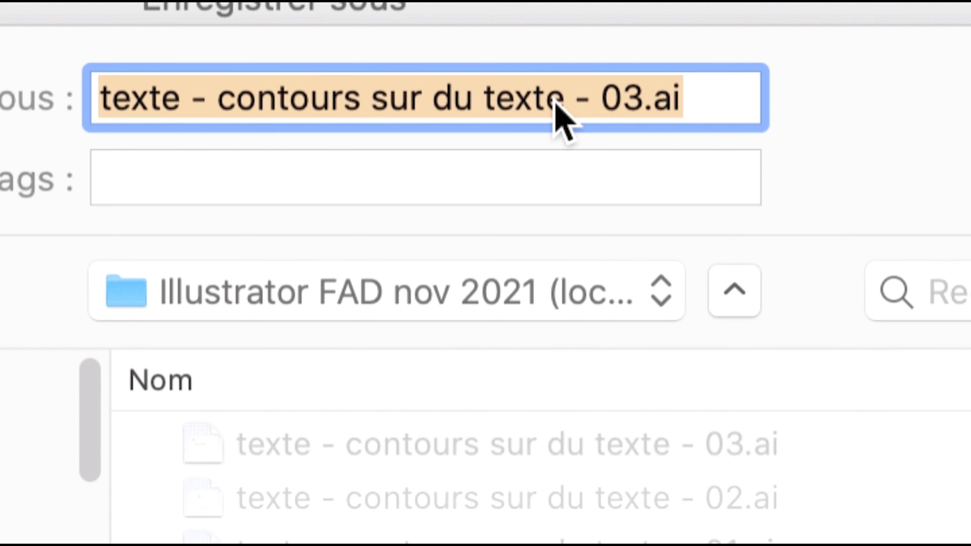
{"action": "left_click", "coordinate": [559, 96]}
{"action": "left_click_drag", "start_coordinate": [624, 97], "coordinate": [645, 97]}
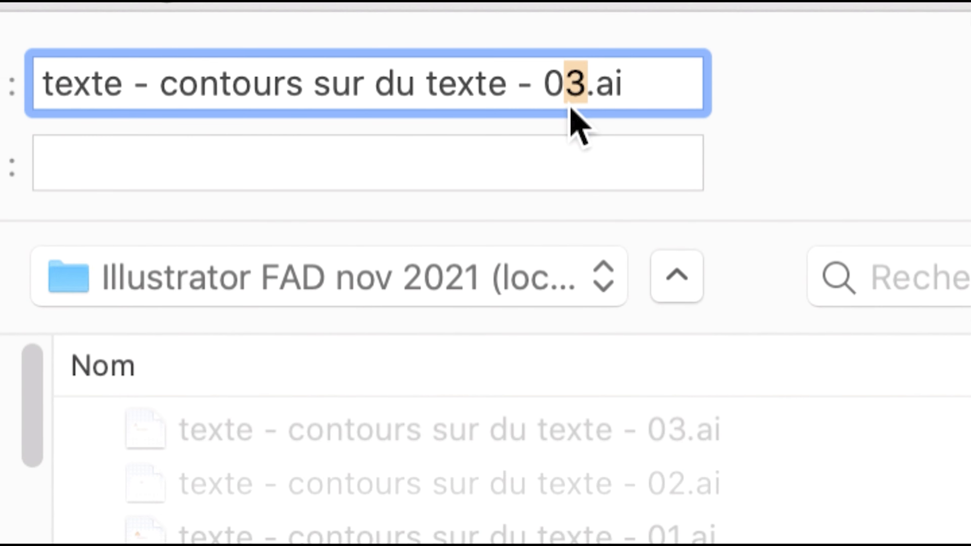
{"action": "type", "text": "4"}
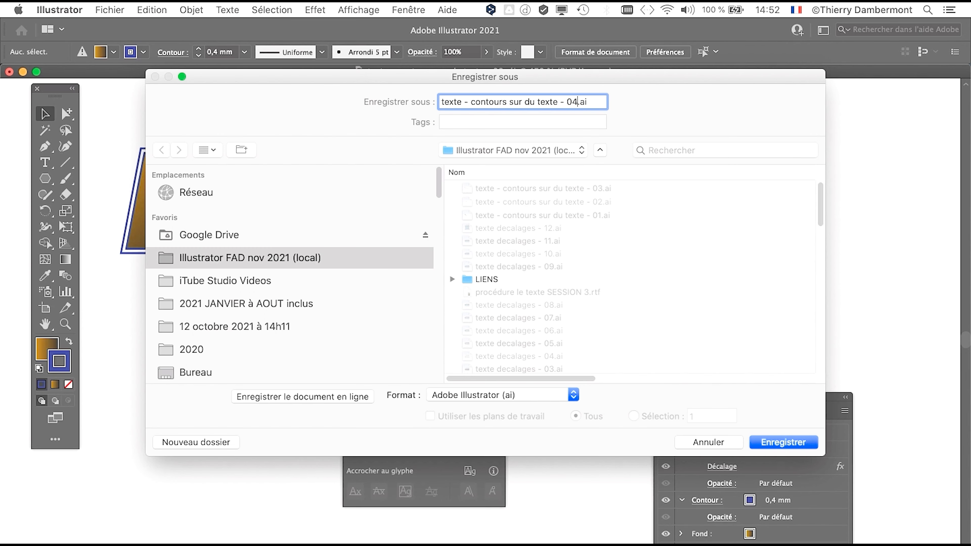
{"action": "key", "text": "Return"}
{"action": "key", "text": "Return"}
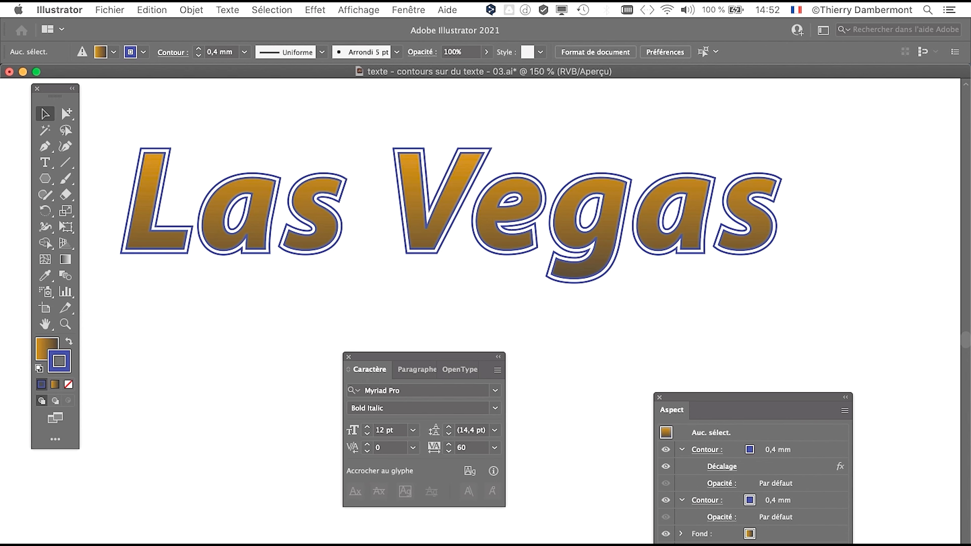
Place a duplicate of the "Las Vegas" text directly below the original.
{"action": "left_click_drag", "start_coordinate": [367, 386], "coordinate": [342, 406]}
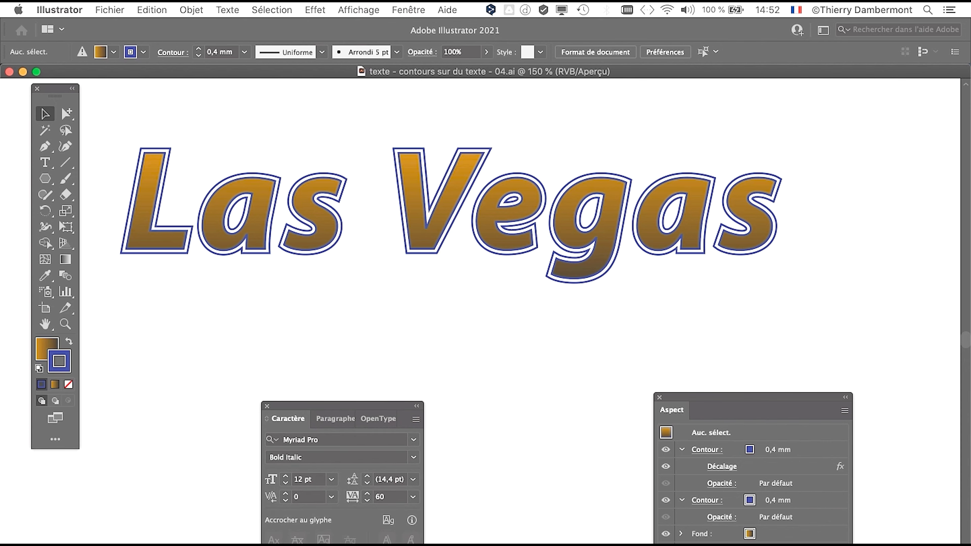
{"action": "key", "text": "super+minus"}
{"action": "left_click_drag", "start_coordinate": [485, 306], "coordinate": [508, 224]}
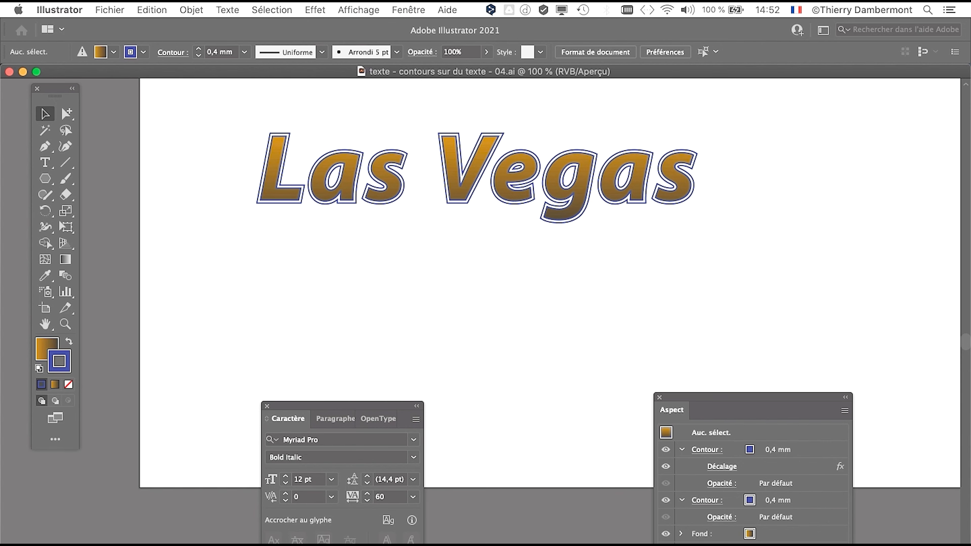
{"action": "key", "text": "super+plus"}
{"action": "left_click_drag", "start_coordinate": [353, 215], "coordinate": [284, 270]}
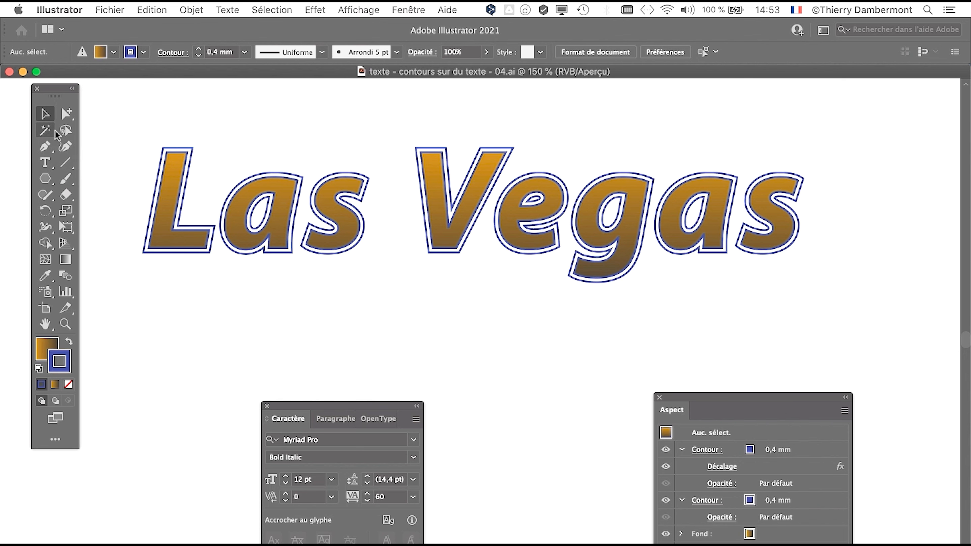
{"action": "left_click", "coordinate": [351, 214]}
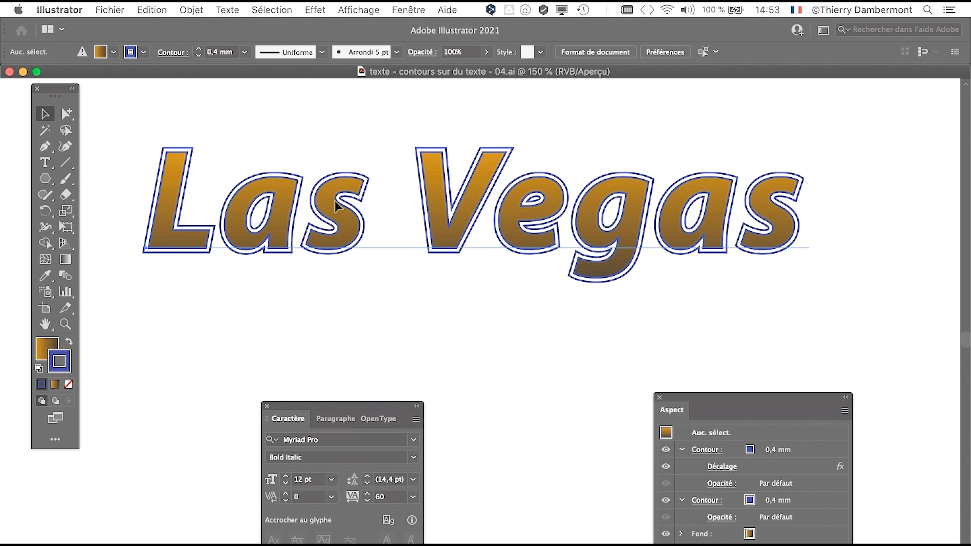
{"action": "left_click", "coordinate": [341, 212], "text": "alt+super"}
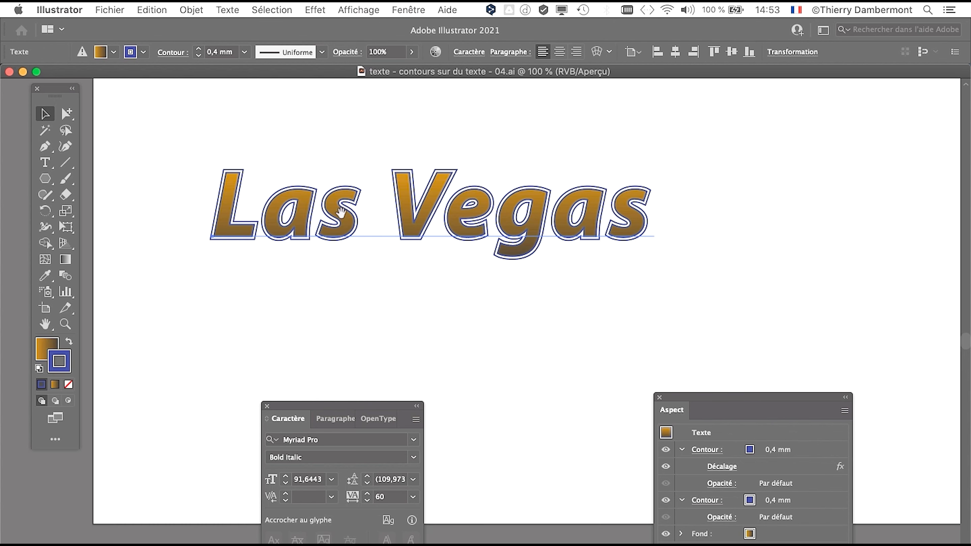
{"action": "left_click_drag", "start_coordinate": [342, 213], "coordinate": [349, 310]}
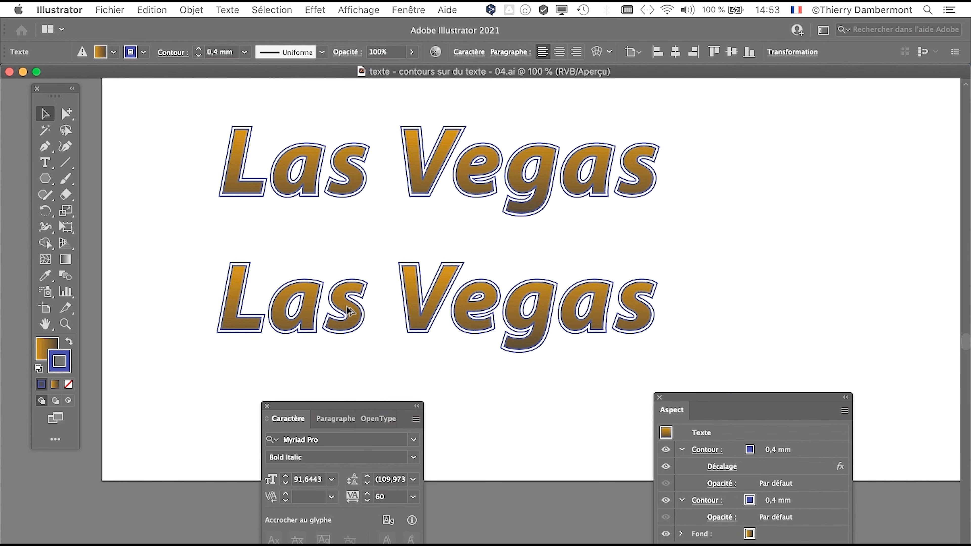
Arrange and enlarge the Aspect window so that all appearance attributes of the lower "Las Vegas" copy are listed.
{"action": "left_click_drag", "start_coordinate": [738, 399], "coordinate": [839, 402]}
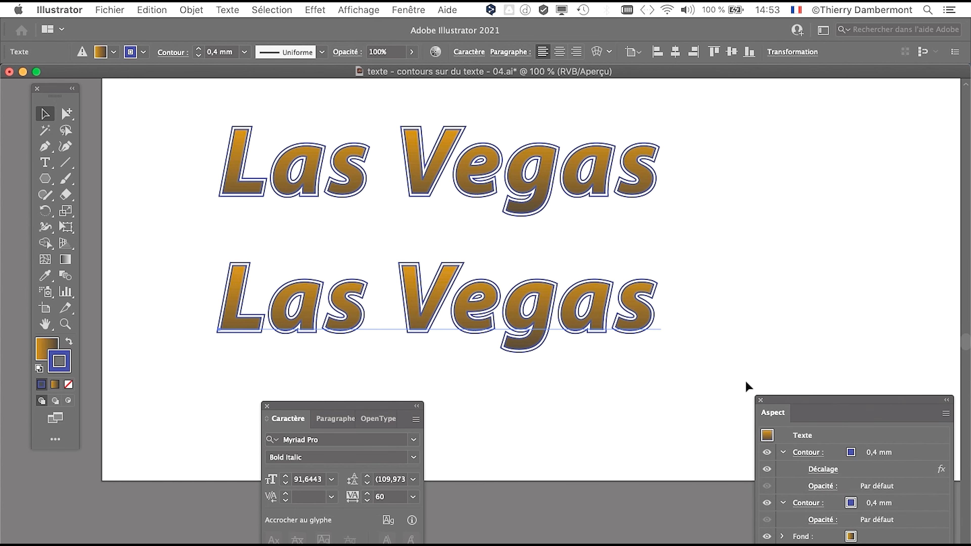
{"action": "left_click", "coordinate": [429, 322], "text": "super"}
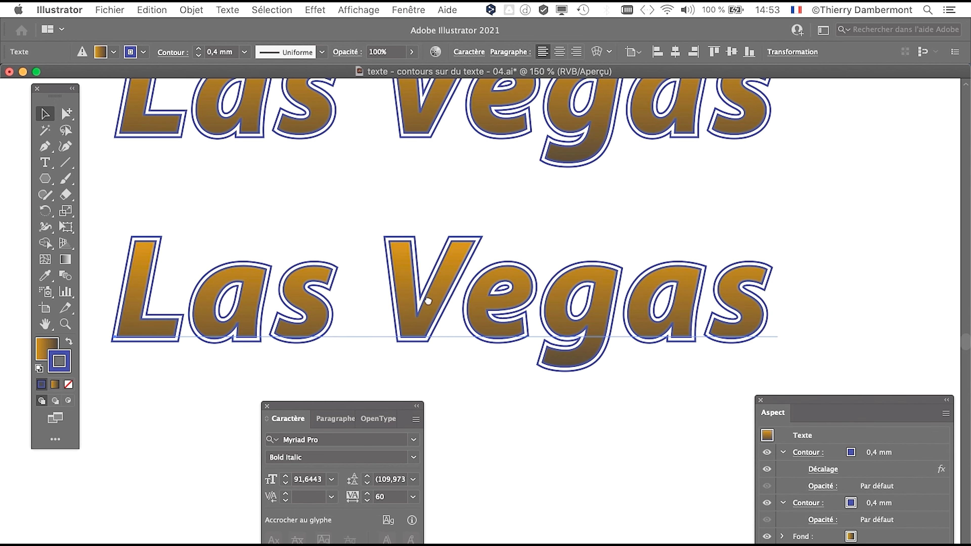
{"action": "left_click_drag", "start_coordinate": [428, 302], "coordinate": [490, 244]}
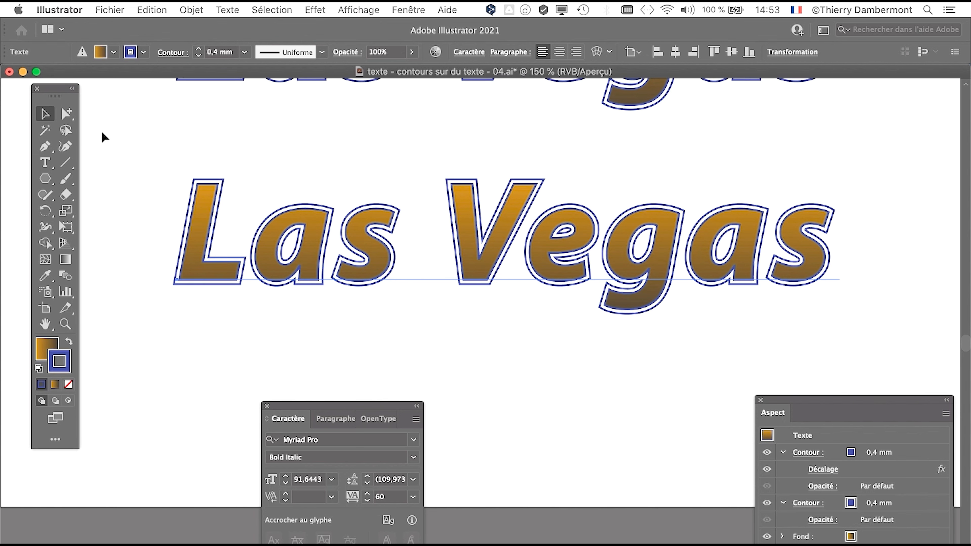
{"action": "left_click", "coordinate": [564, 279], "text": "super"}
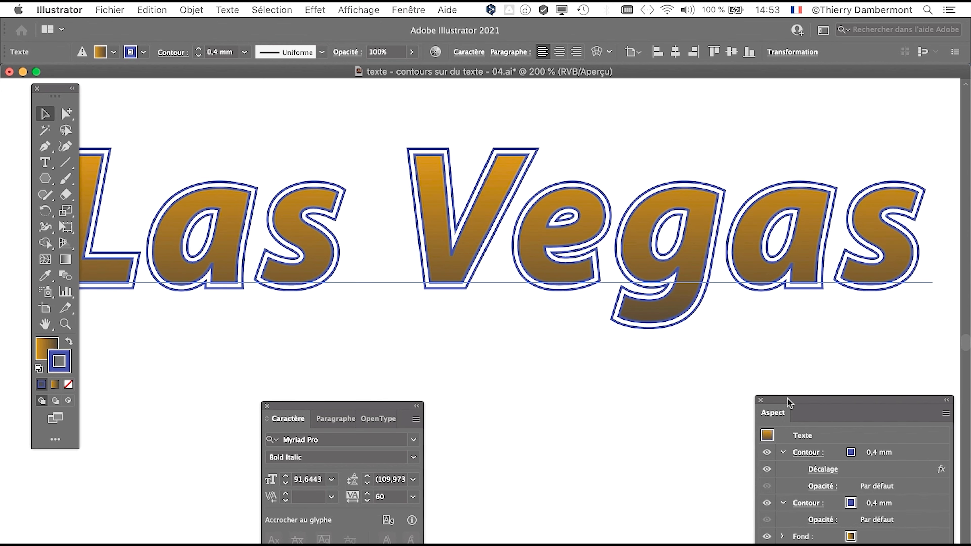
{"action": "left_click_drag", "start_coordinate": [787, 402], "coordinate": [713, 101]}
{"action": "left_click_drag", "start_coordinate": [879, 348], "coordinate": [886, 385]}
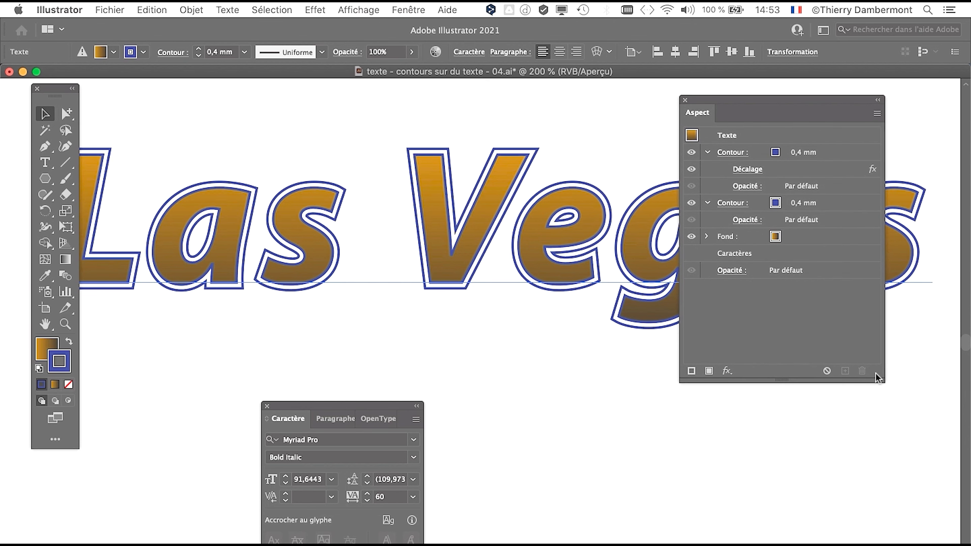
Deselect the lower "Las Vegas" copy and select it again, shifting the Aspect window slightly closer to the text.
{"action": "left_click", "coordinate": [256, 297], "text": "alt+super"}
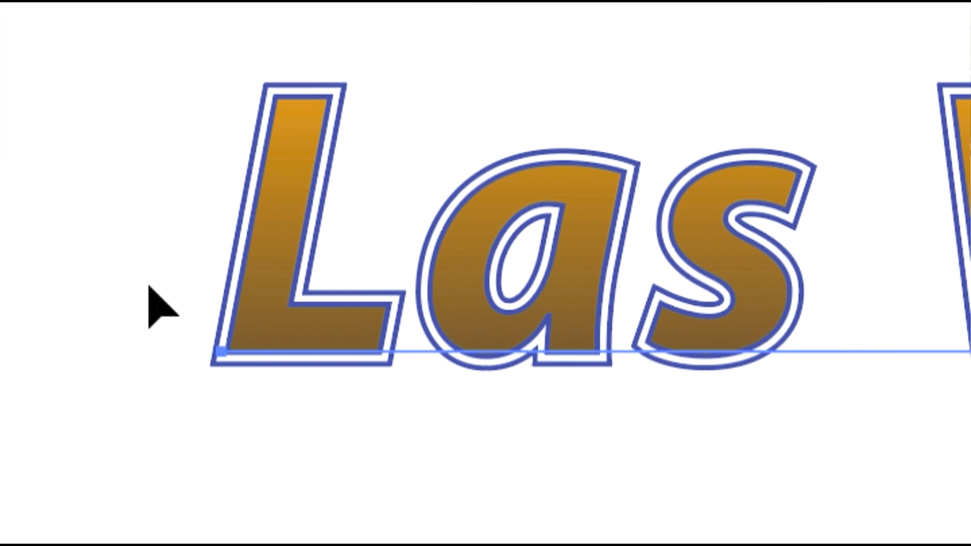
{"action": "left_click", "coordinate": [150, 286]}
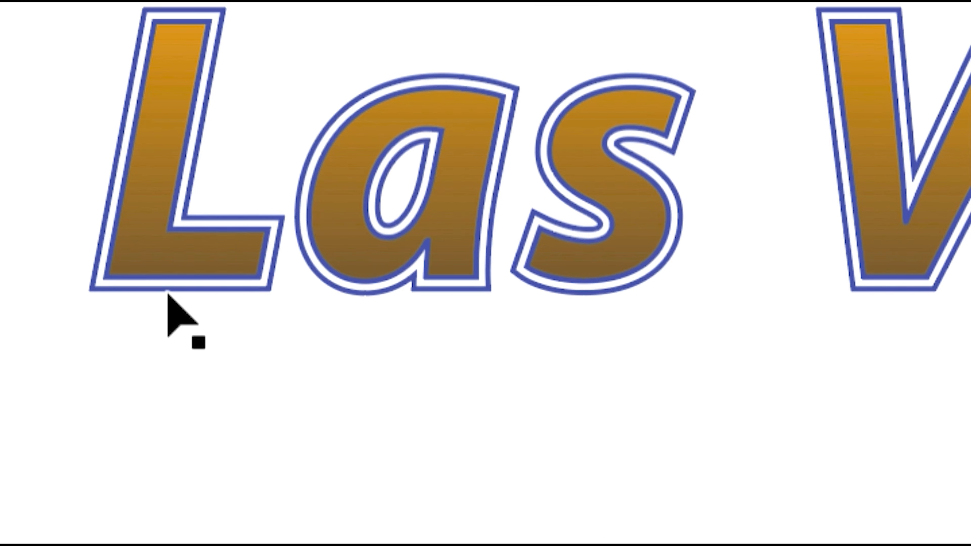
{"action": "left_click", "coordinate": [167, 292]}
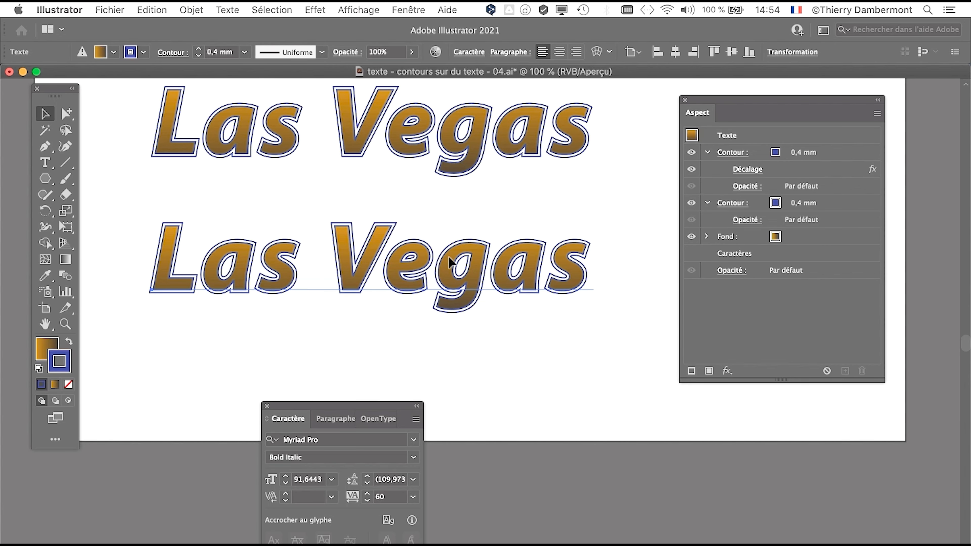
{"action": "left_click_drag", "start_coordinate": [792, 104], "coordinate": [758, 106]}
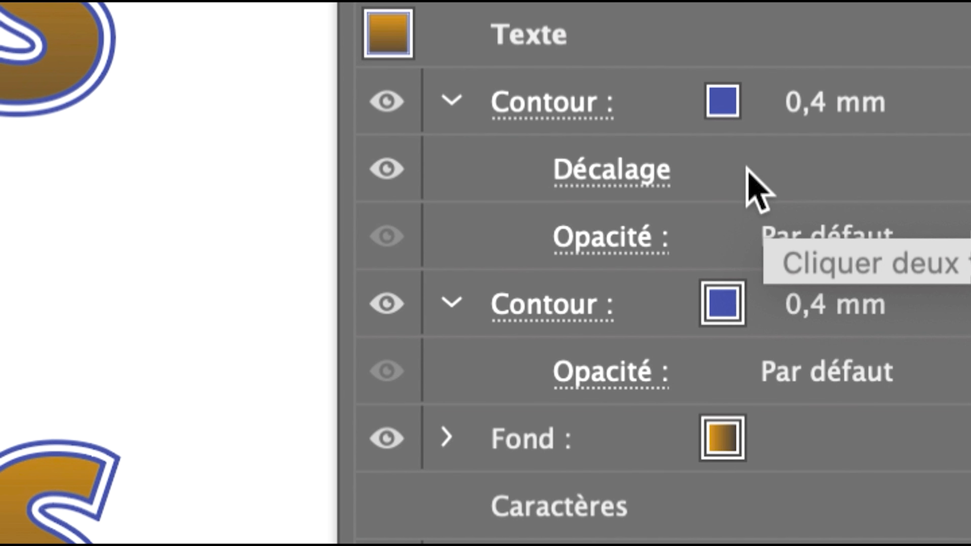
Review the options of the Décalage effect on the upper contour and close them without changes.
{"action": "left_click", "coordinate": [747, 168]}
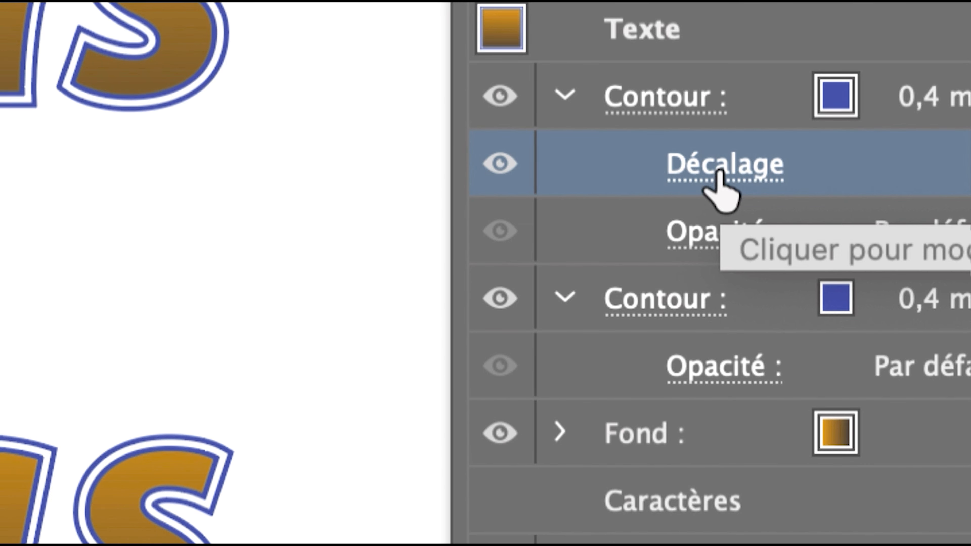
{"action": "left_click", "coordinate": [718, 172]}
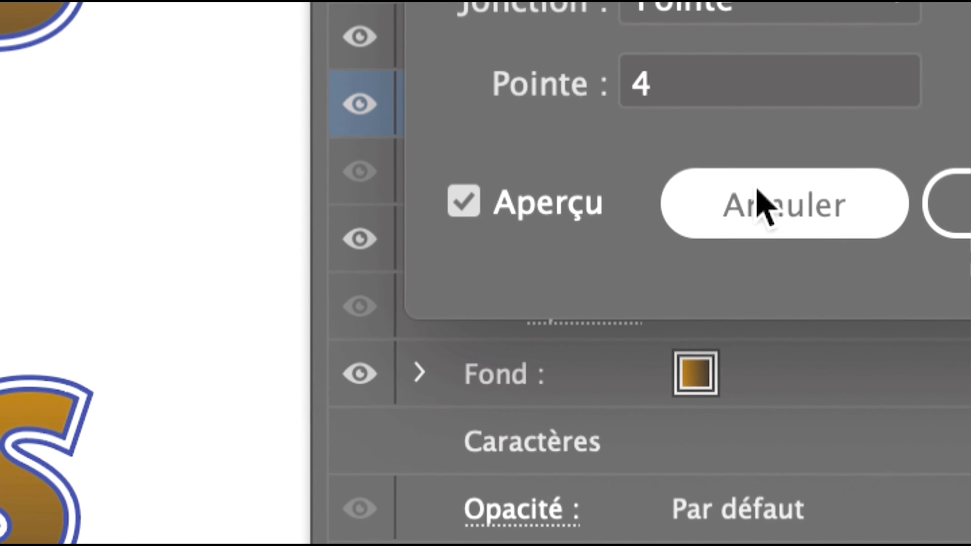
{"action": "left_click", "coordinate": [758, 191]}
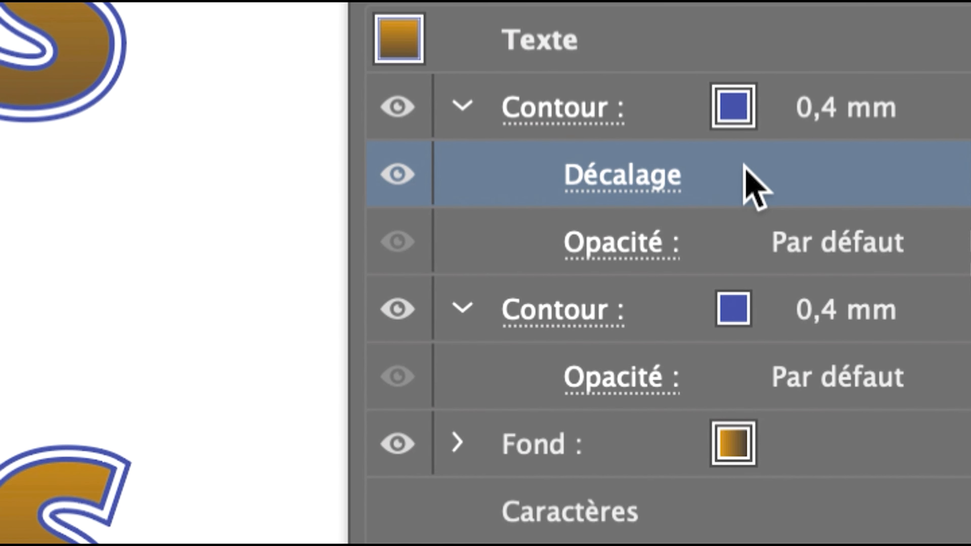
Delete the Décalage effect from the upper contour of the lower "Las Vegas" copy.
{"action": "left_click_drag", "start_coordinate": [744, 168], "coordinate": [918, 428]}
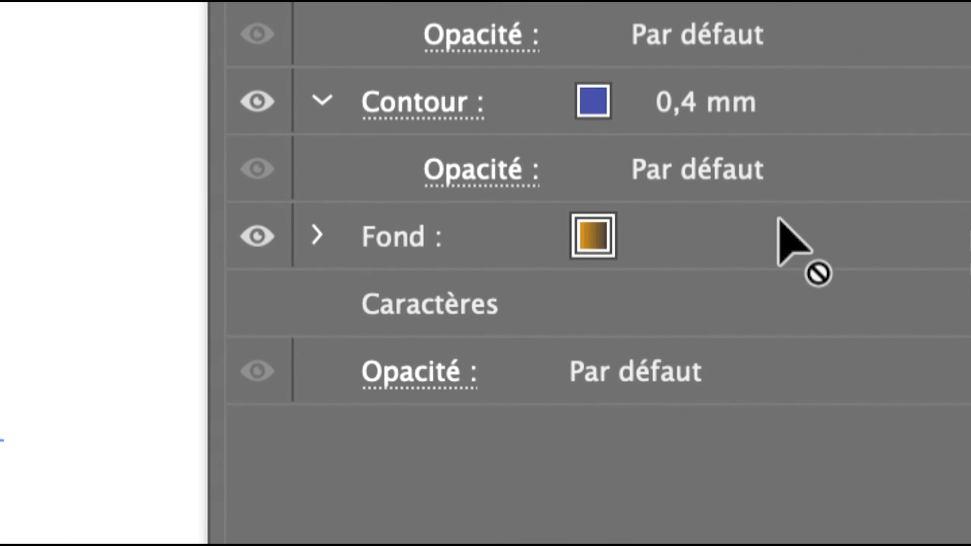
{"action": "left_click_drag", "start_coordinate": [778, 220], "coordinate": [942, 545]}
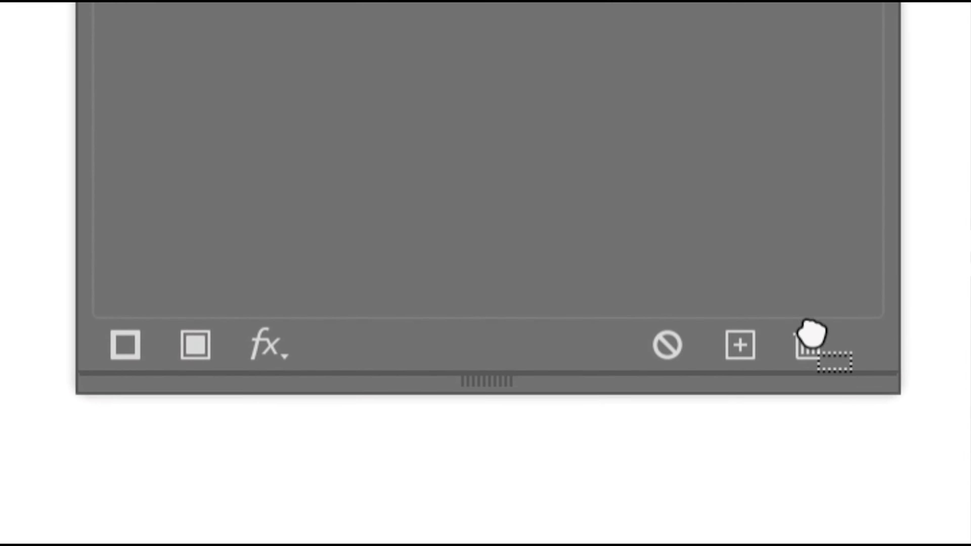
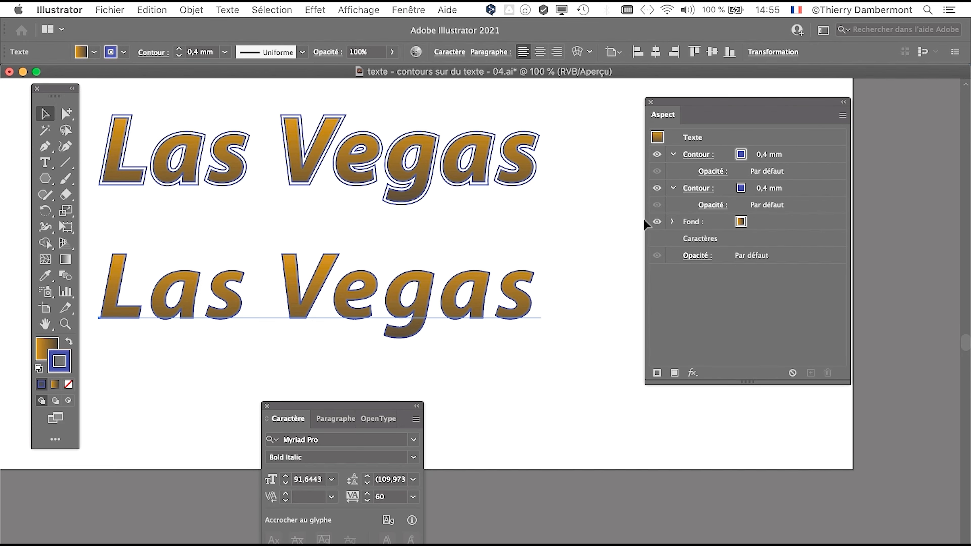
Apply a Décalage effect of 1 mm with Pointe joins to the entire lower "Las Vegas" text.
{"action": "left_click", "coordinate": [315, 9]}
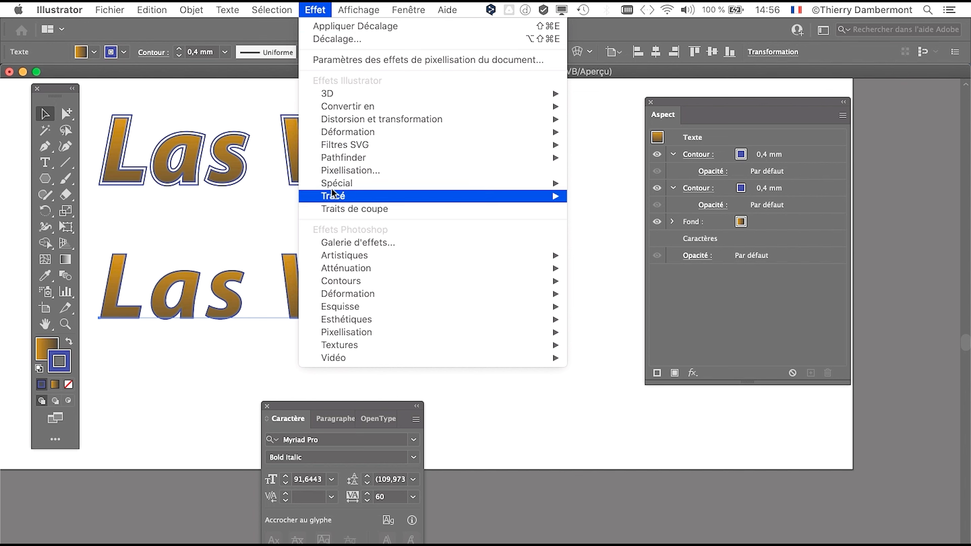
{"action": "mouse_move", "coordinate": [535, 196]}
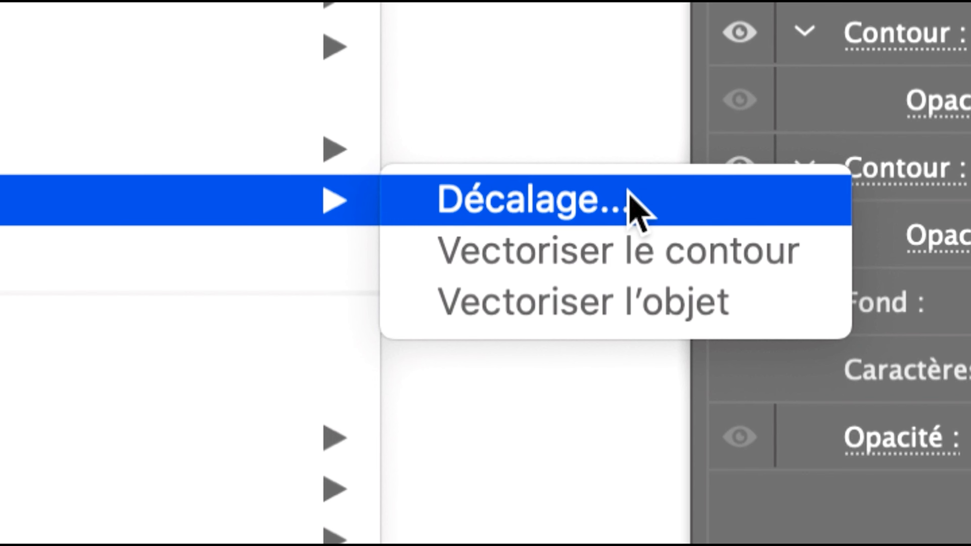
{"action": "left_click", "coordinate": [630, 197]}
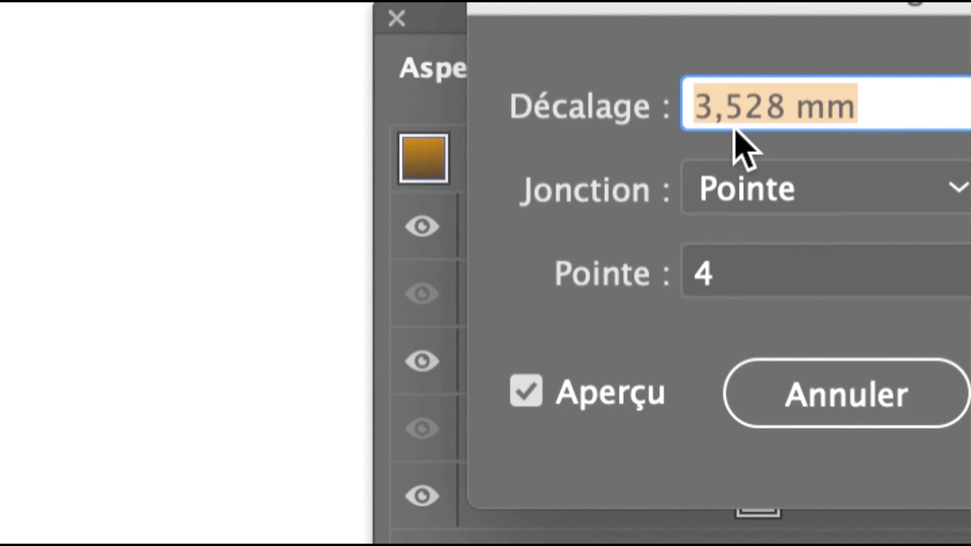
{"action": "type", "text": "1"}
{"action": "key", "text": "Tab"}
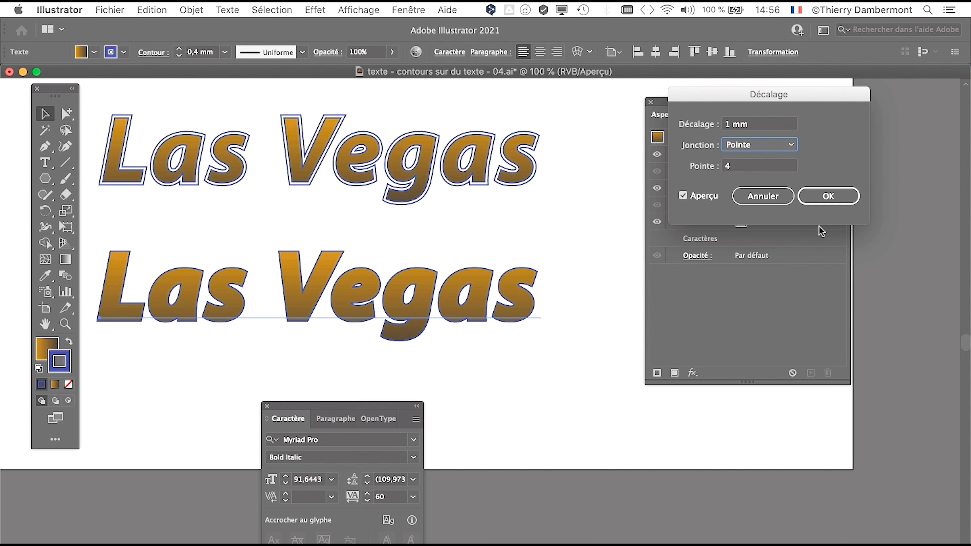
{"action": "left_click", "coordinate": [828, 196]}
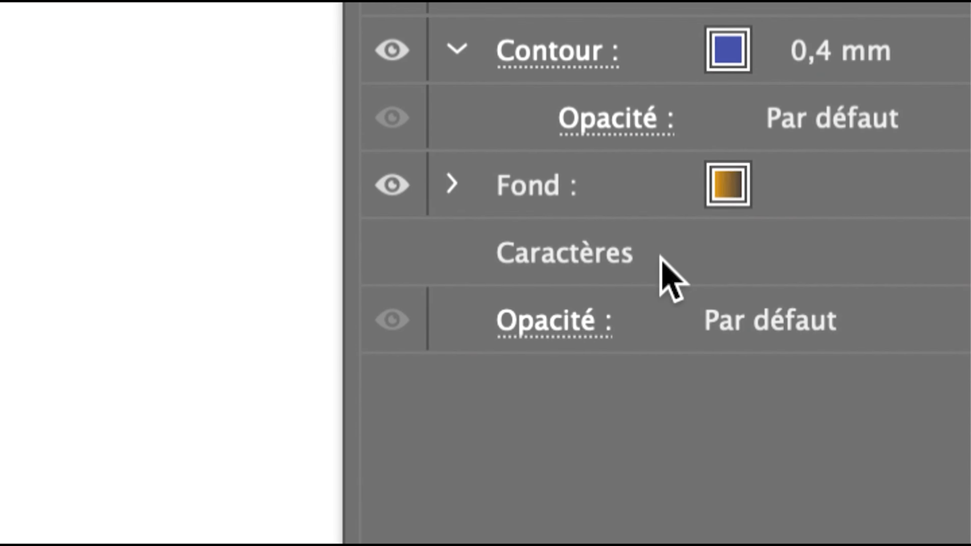
Collapse both contour attributes and move the text-level Décalage effect onto the upper contour.
{"action": "left_click", "coordinate": [666, 177]}
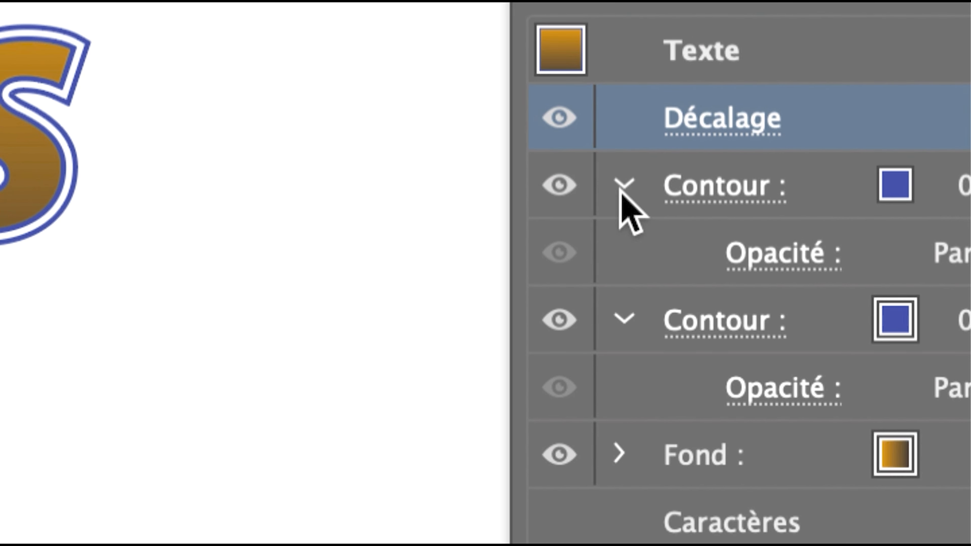
{"action": "left_click", "coordinate": [434, 240]}
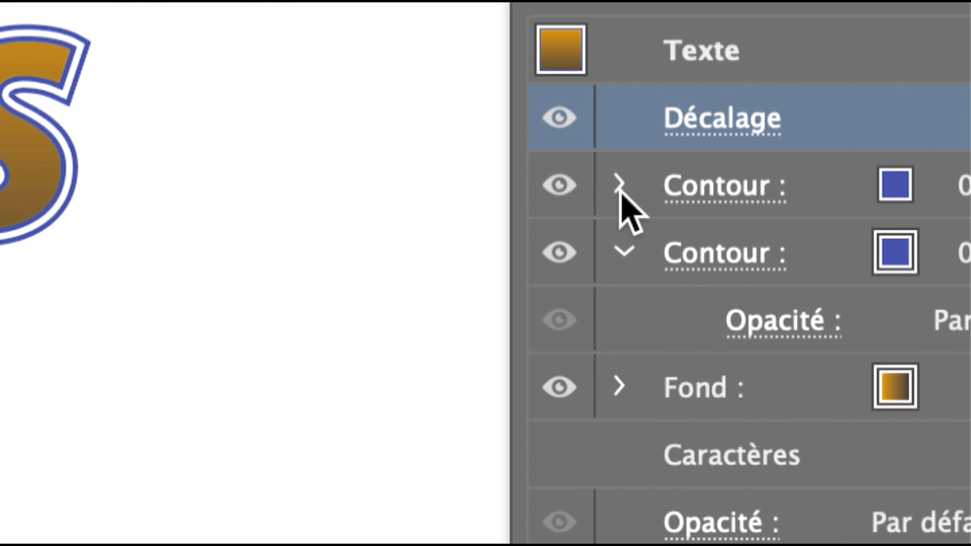
{"action": "left_click", "coordinate": [623, 251]}
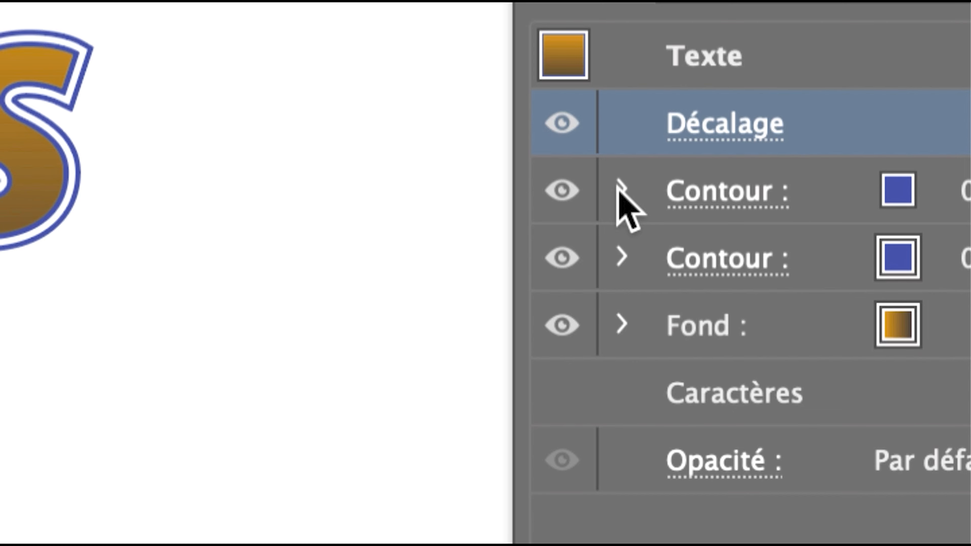
{"action": "left_click", "coordinate": [619, 190]}
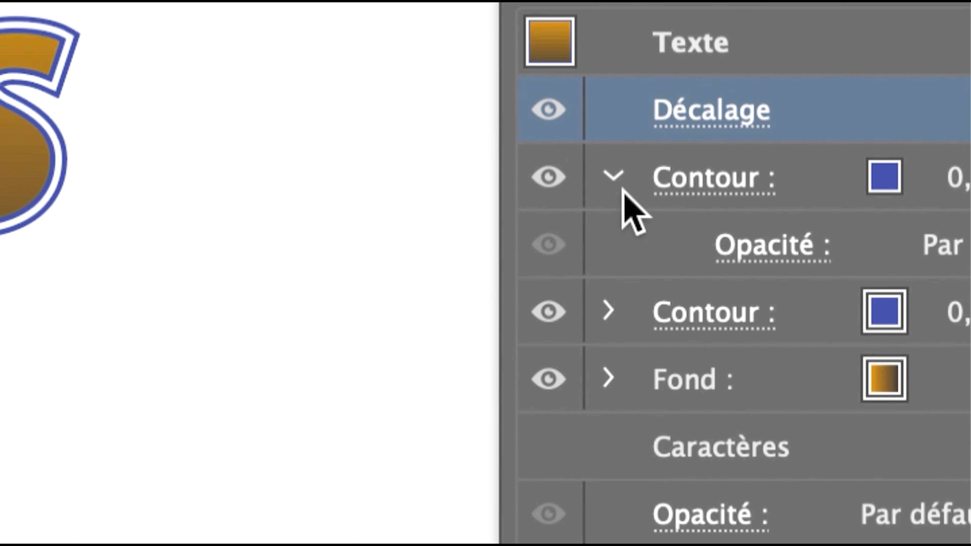
{"action": "left_click", "coordinate": [619, 187]}
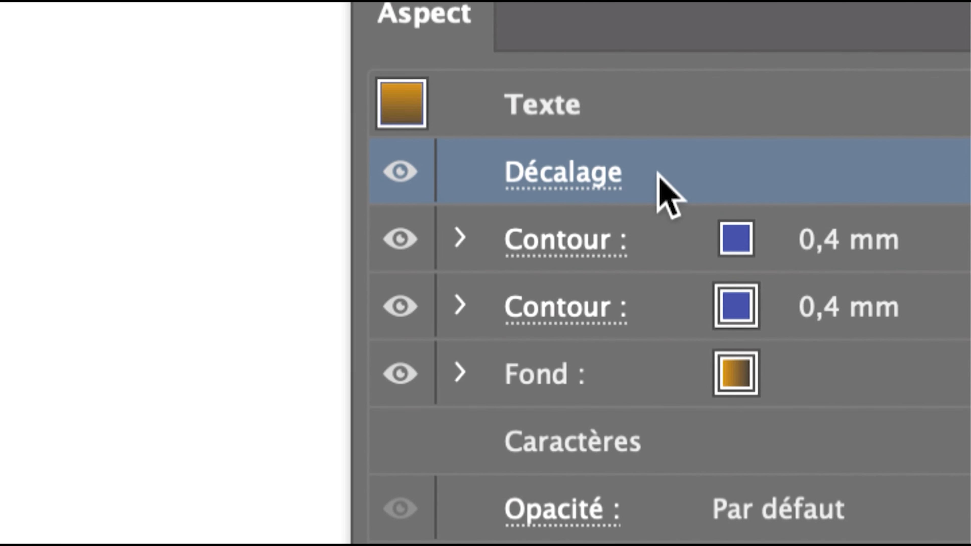
{"action": "left_click_drag", "start_coordinate": [658, 174], "coordinate": [672, 236]}
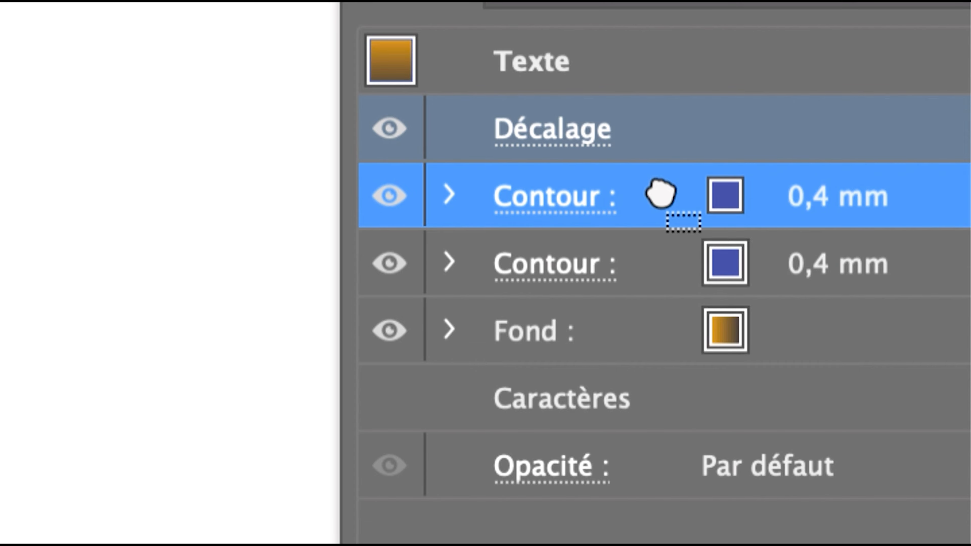
{"action": "left_click_drag", "start_coordinate": [660, 193], "coordinate": [660, 183]}
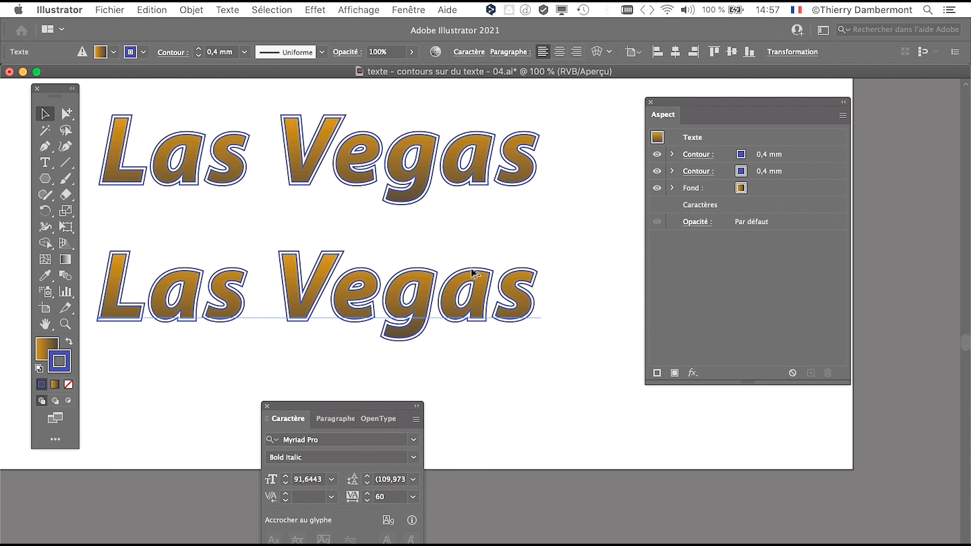
Examine the double contour up close and expand both contours and the fill to check which attribute carries the Décalage effect.
{"action": "scroll", "coordinate": [472, 270], "scroll_direction": "up", "scroll_amount": 3}
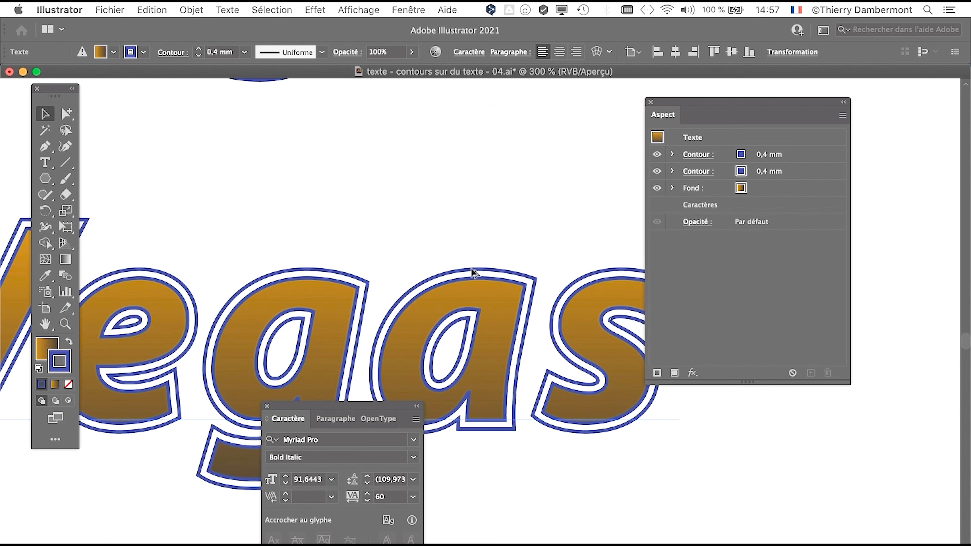
{"action": "left_click_drag", "start_coordinate": [455, 281], "coordinate": [422, 196]}
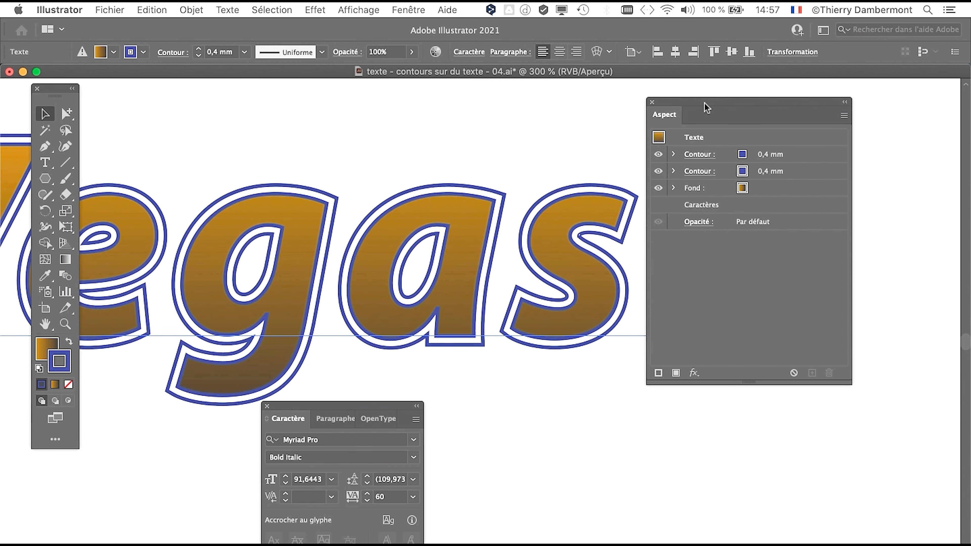
{"action": "left_click_drag", "start_coordinate": [703, 108], "coordinate": [742, 113]}
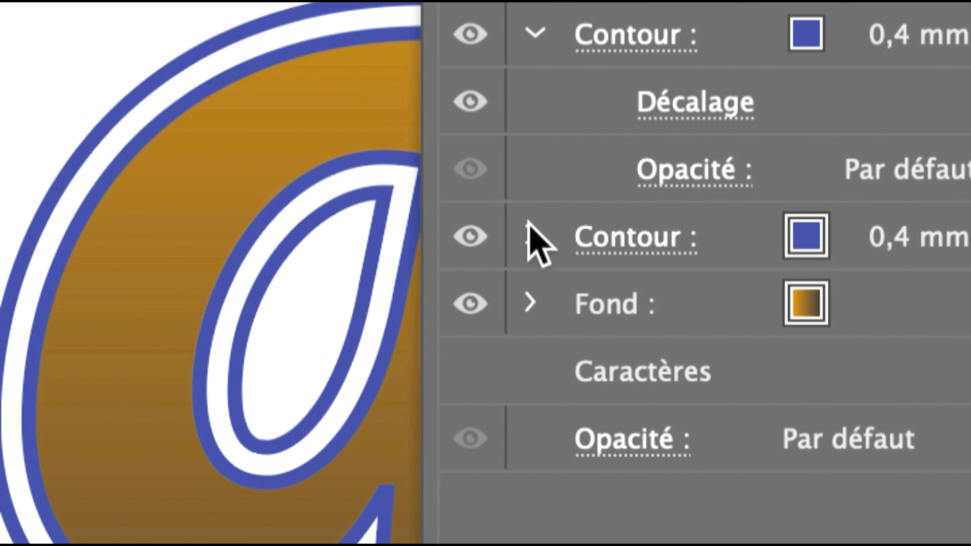
{"action": "left_click", "coordinate": [529, 231]}
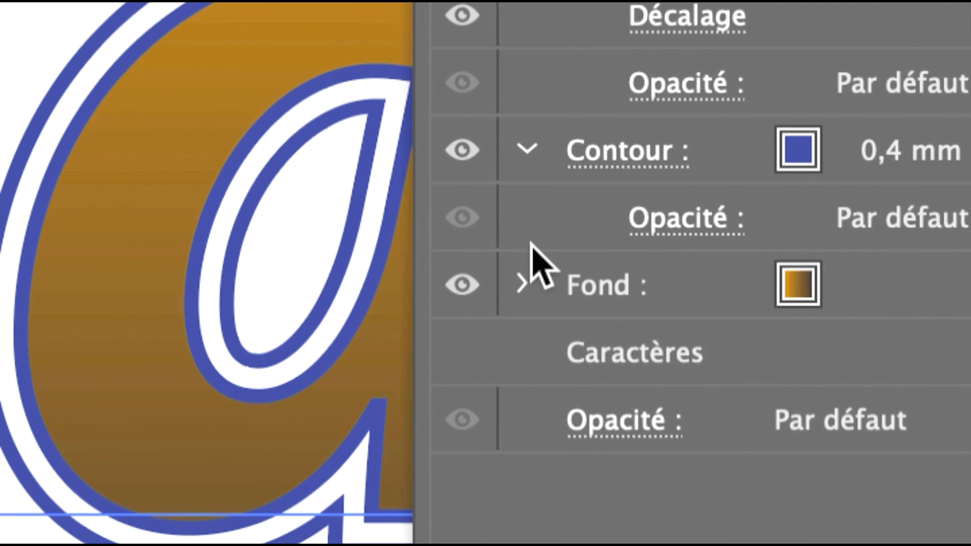
{"action": "left_click", "coordinate": [523, 283]}
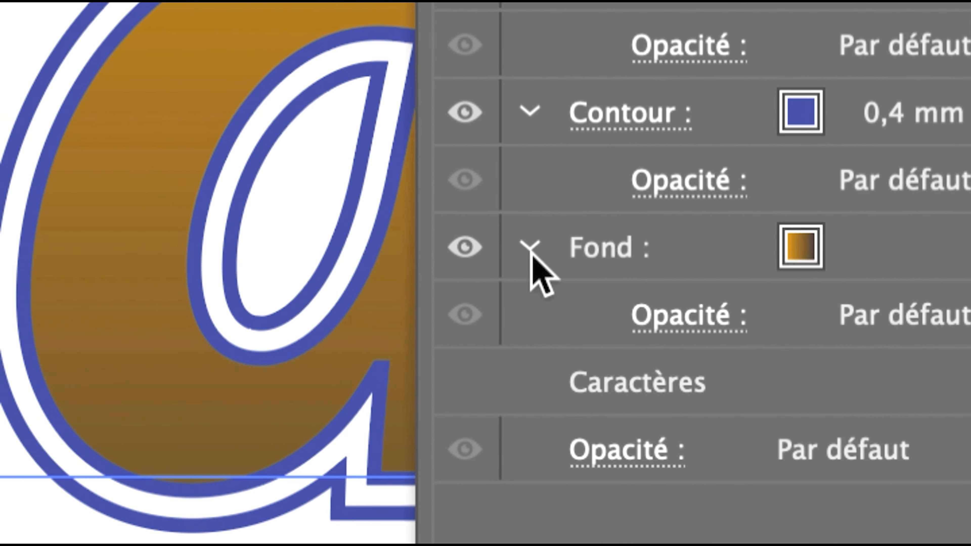
{"action": "left_click", "coordinate": [531, 250]}
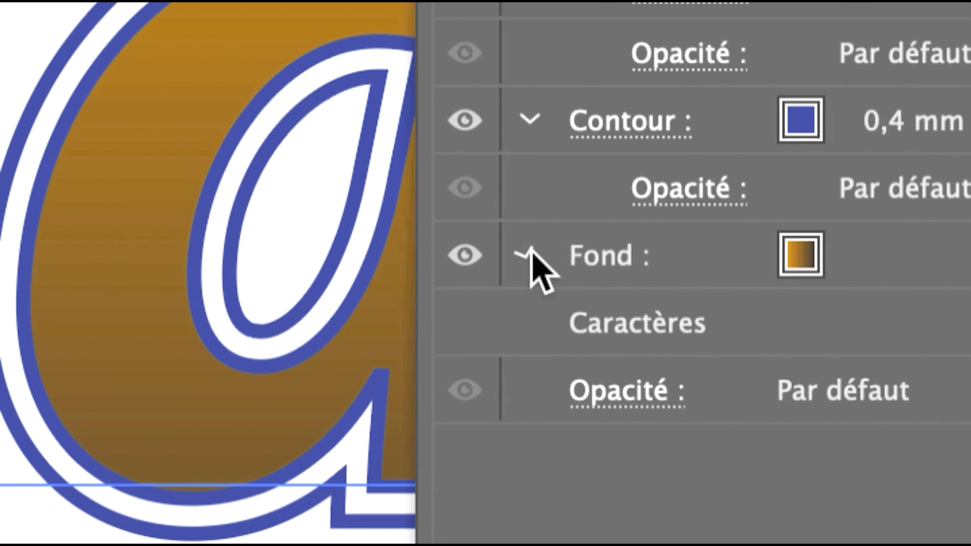
{"action": "left_click", "coordinate": [530, 251]}
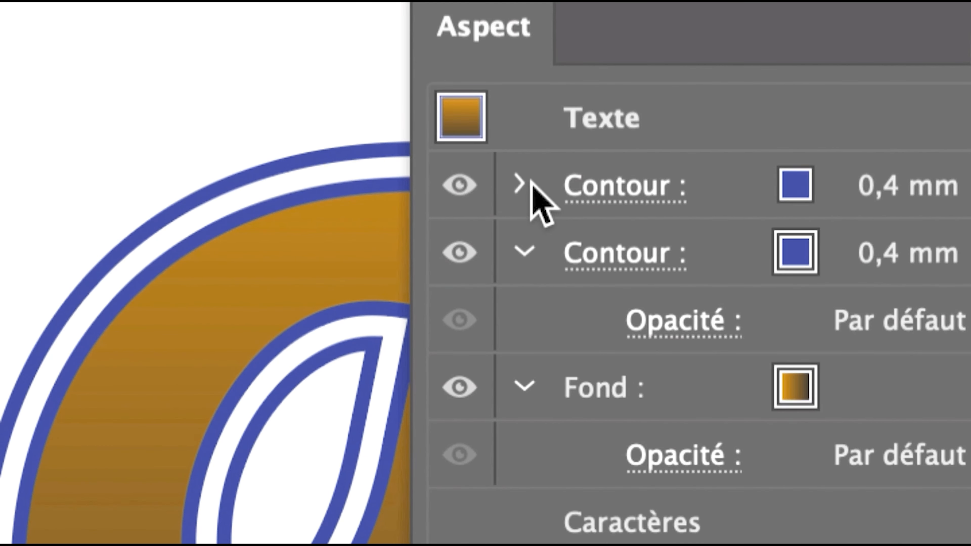
{"action": "left_click", "coordinate": [531, 182]}
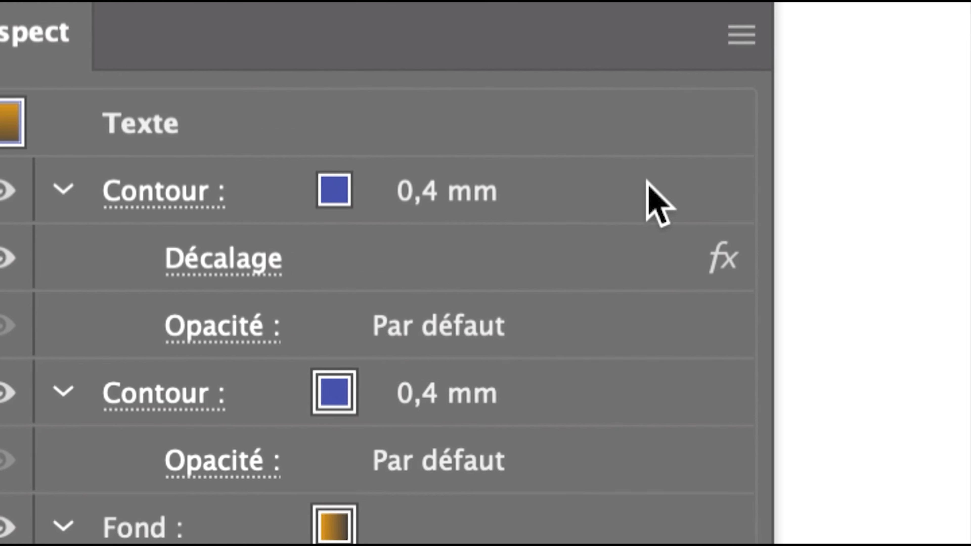
{"action": "left_click", "coordinate": [63, 189]}
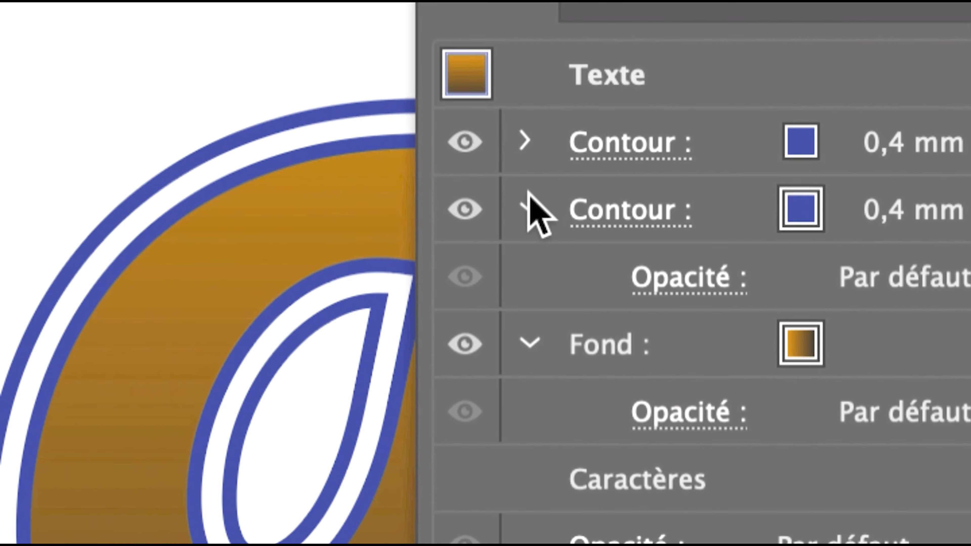
{"action": "left_click", "coordinate": [117, 246]}
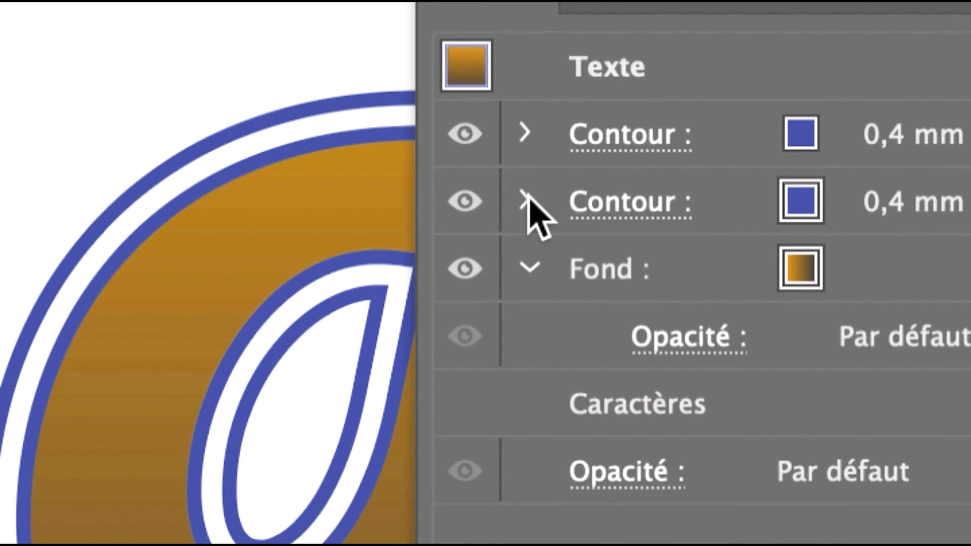
{"action": "left_click", "coordinate": [529, 267]}
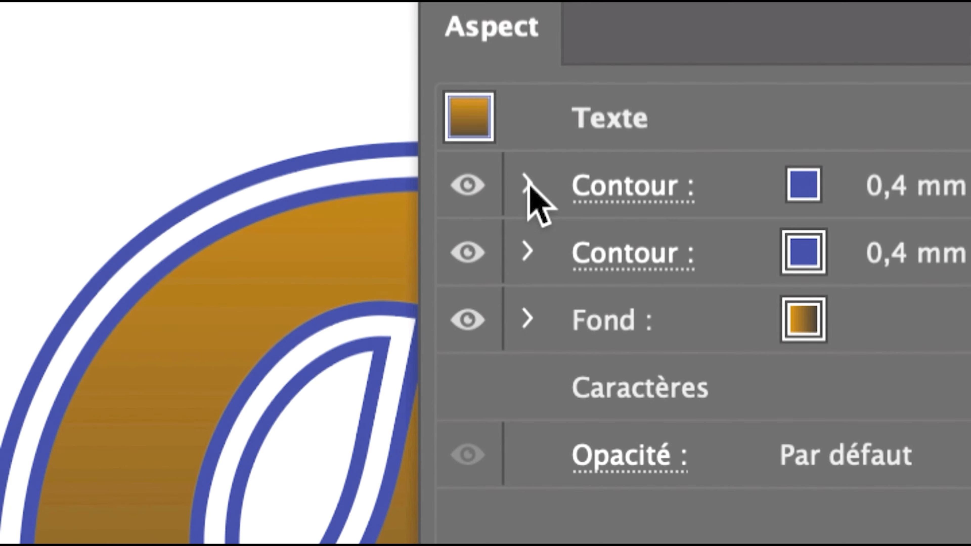
{"action": "left_click", "coordinate": [528, 184]}
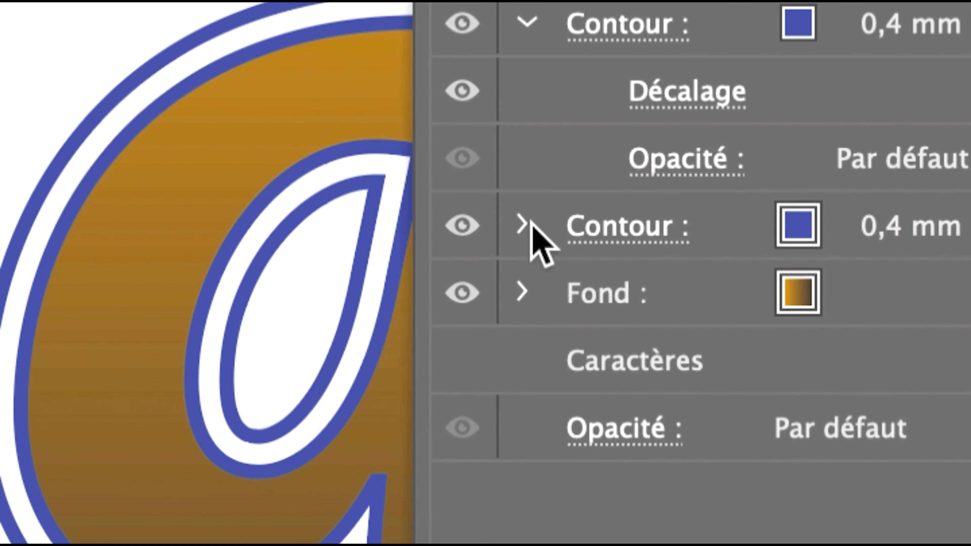
{"action": "left_click", "coordinate": [528, 216]}
{"action": "left_click", "coordinate": [522, 343]}
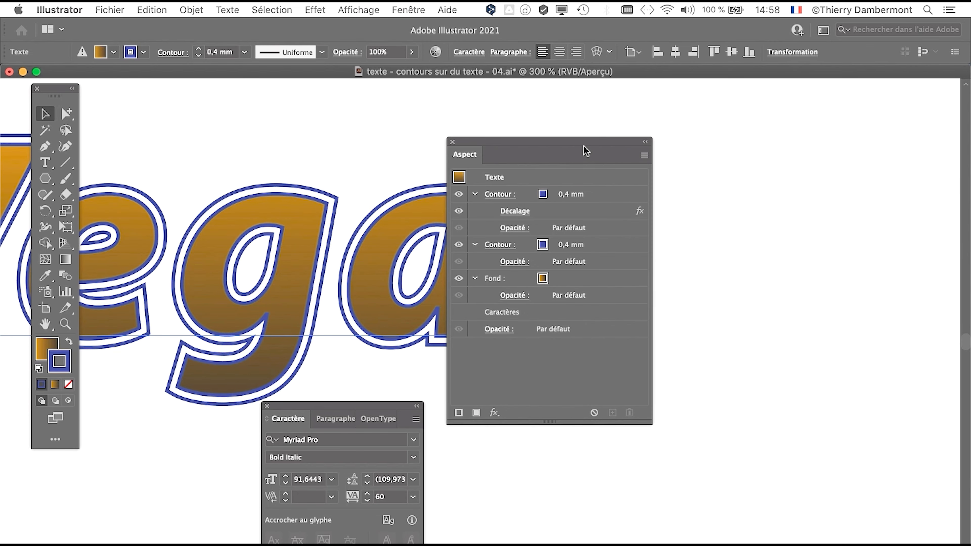
Shorten the Aspect window and place it below the text so that the whole "Las Vegas" copy is uncovered.
{"action": "left_click_drag", "start_coordinate": [586, 151], "coordinate": [872, 116]}
{"action": "scroll", "coordinate": [428, 280], "scroll_direction": "down", "scroll_amount": 1}
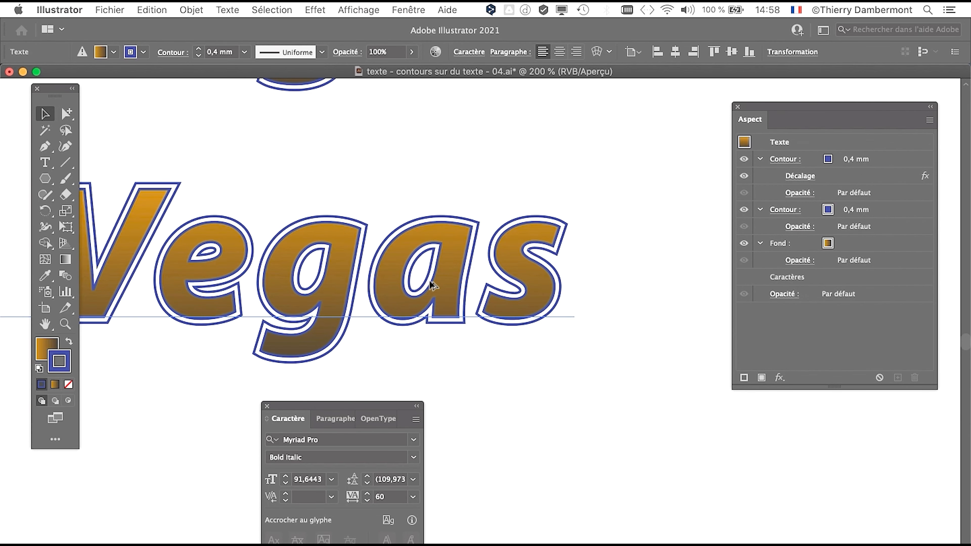
{"action": "scroll", "coordinate": [430, 281], "scroll_direction": "down", "scroll_amount": 1}
{"action": "left_click_drag", "start_coordinate": [229, 271], "coordinate": [490, 192]}
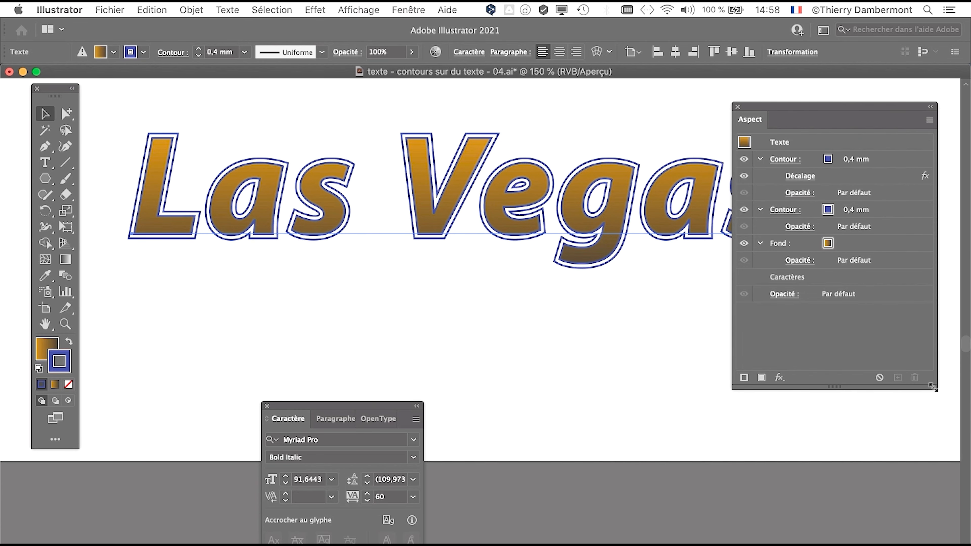
{"action": "left_click_drag", "start_coordinate": [933, 387], "coordinate": [938, 337]}
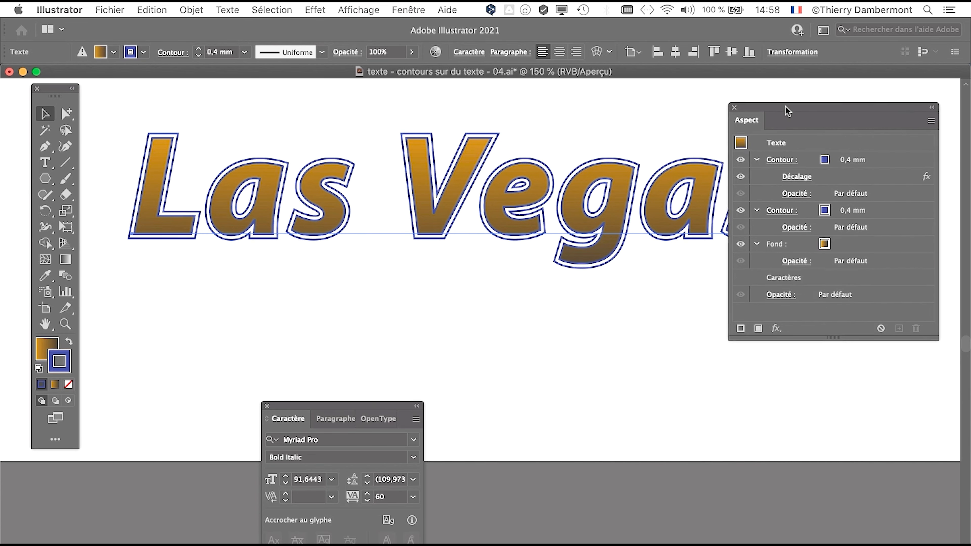
{"action": "left_click_drag", "start_coordinate": [785, 107], "coordinate": [738, 281]}
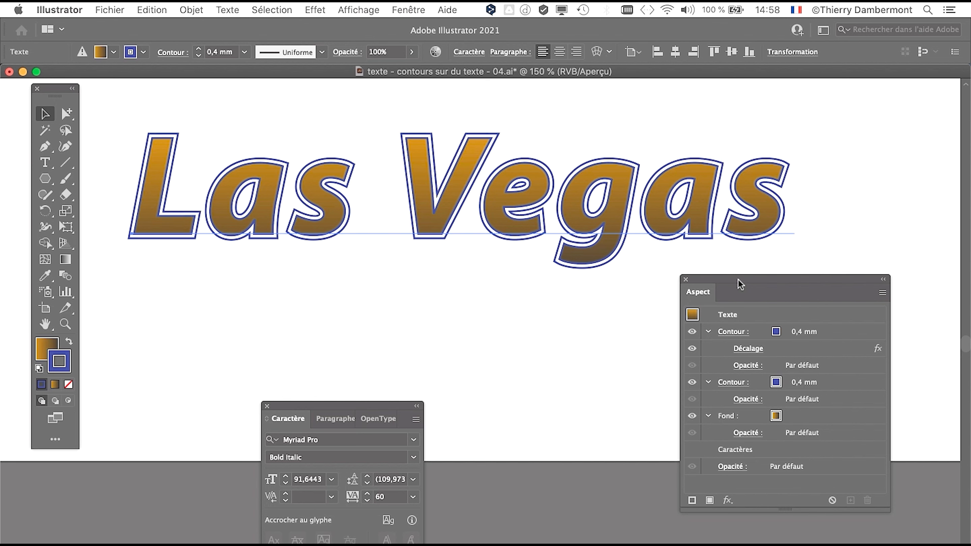
Save the document as a new version named "texte - contours sur du texte - 05.ai" in Adobe Illustrator format.
{"action": "left_click", "coordinate": [117, 9]}
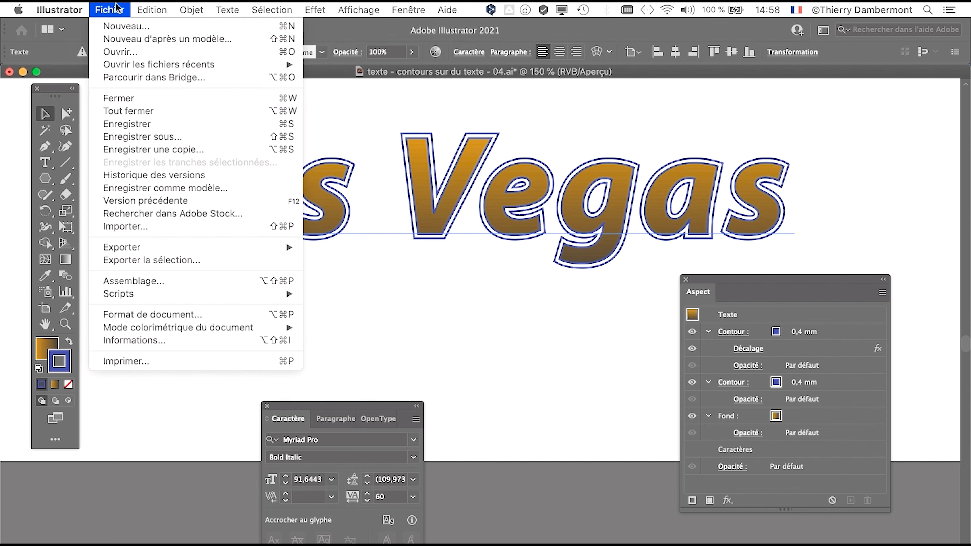
{"action": "left_click", "coordinate": [168, 135]}
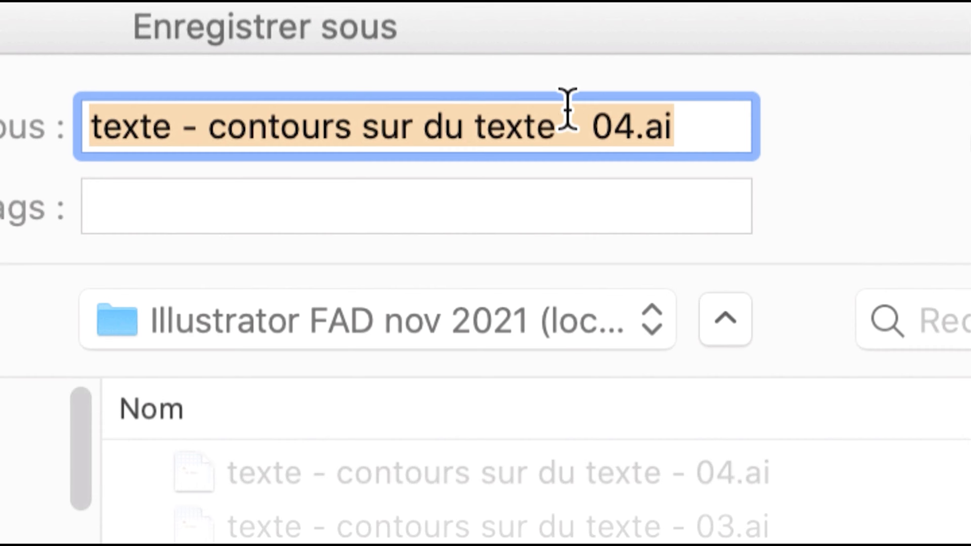
{"action": "left_click", "coordinate": [600, 125]}
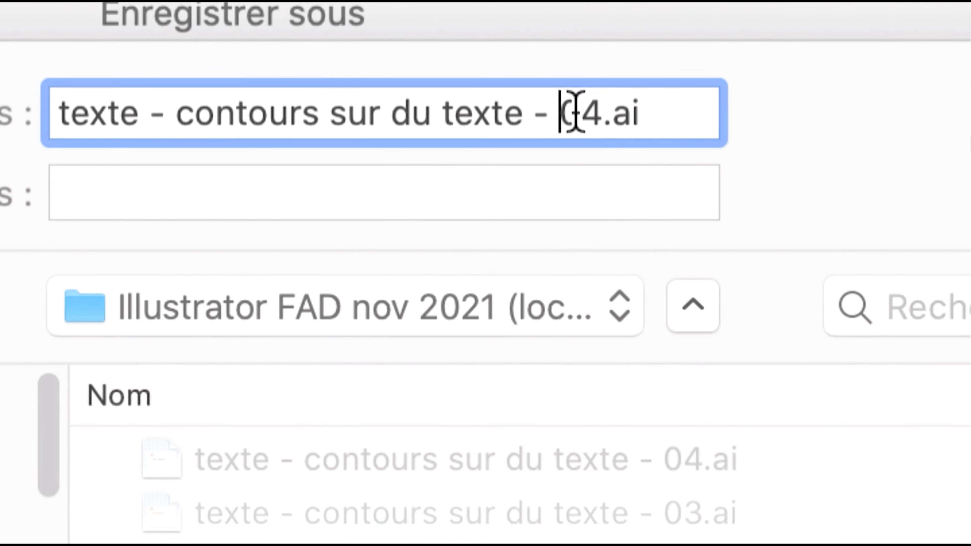
{"action": "key", "text": "shift+Right"}
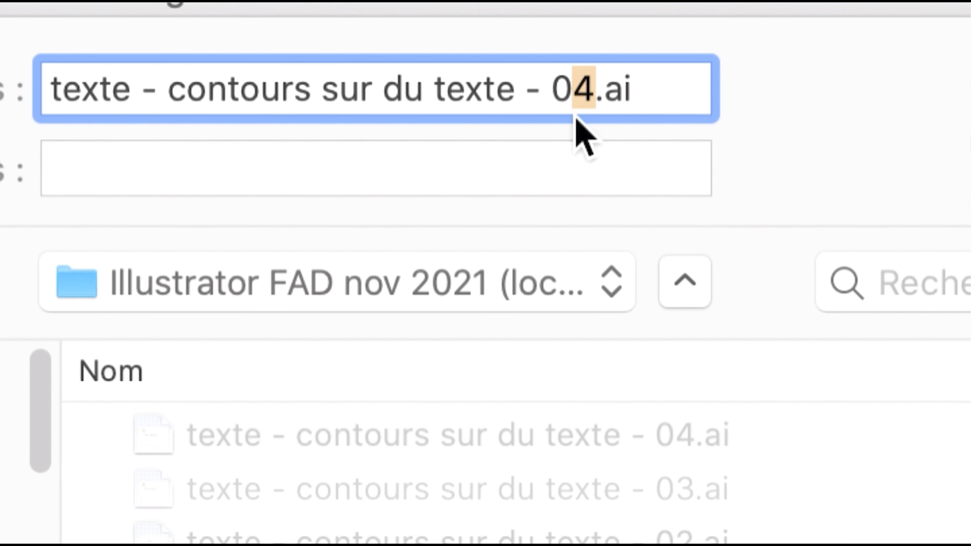
{"action": "type", "text": "5"}
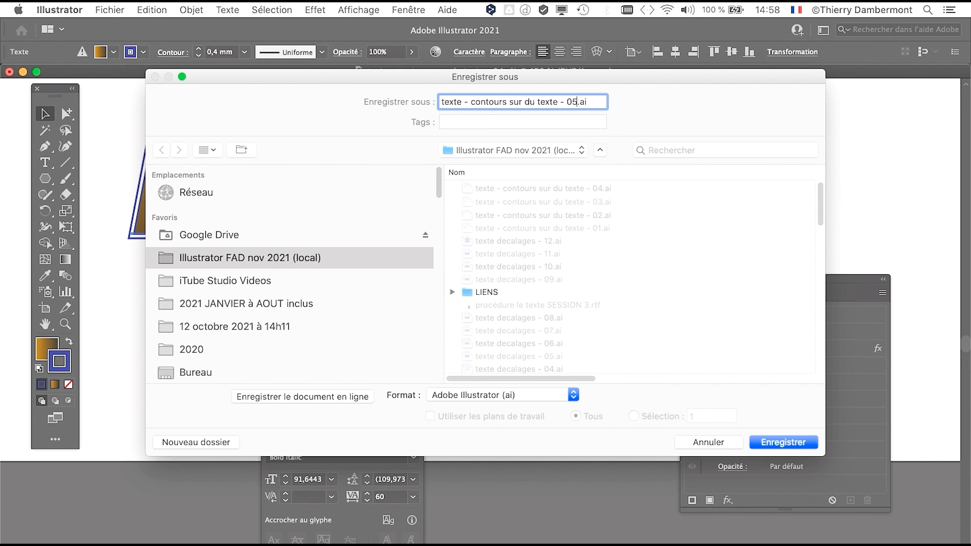
{"action": "key", "text": "Return"}
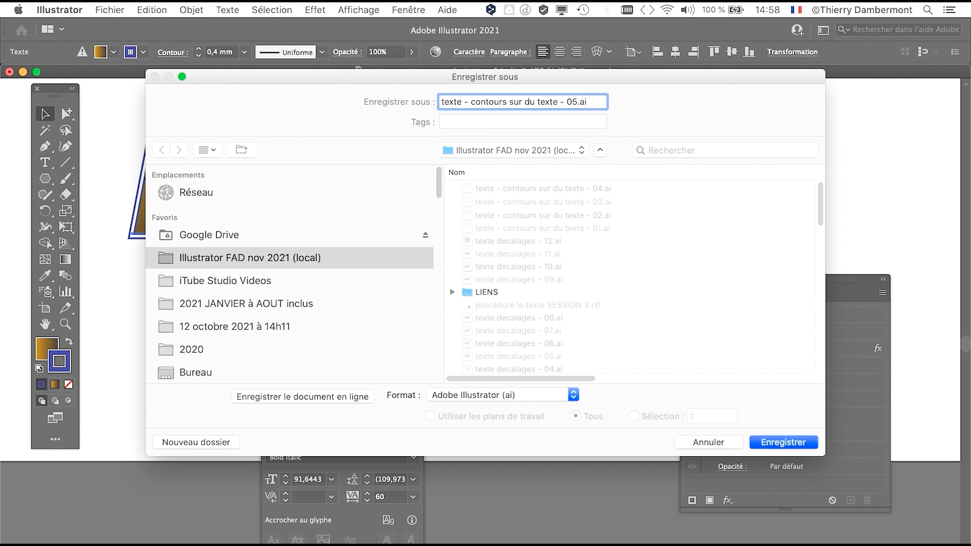
{"action": "key", "text": "Return"}
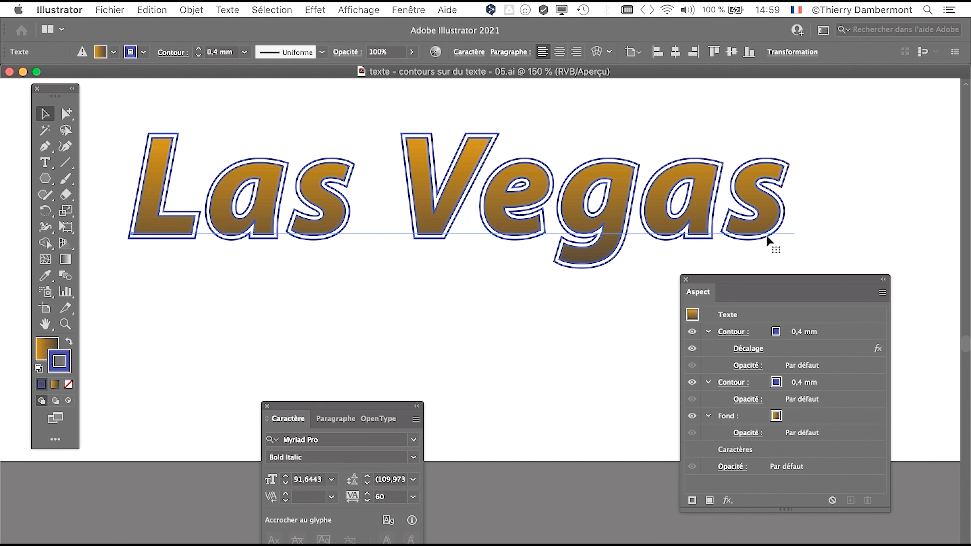
Enlarge the artboard downward and to the right to about 410 × 313 mm, with the Aspect window moved aside.
{"action": "left_click_drag", "start_coordinate": [732, 278], "coordinate": [764, 312]}
{"action": "key", "text": "super+minus"}
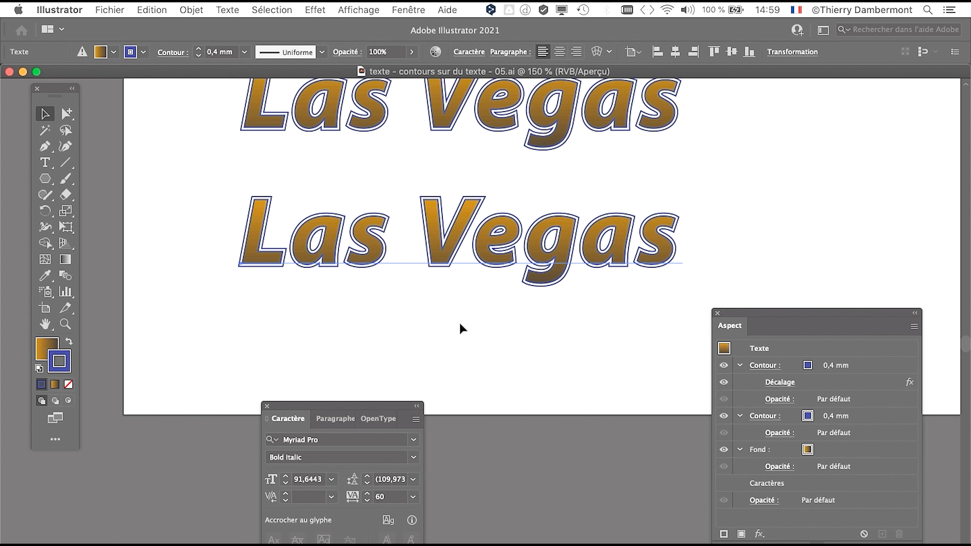
{"action": "key", "text": "super+minus"}
{"action": "left_click_drag", "start_coordinate": [456, 323], "coordinate": [302, 203]}
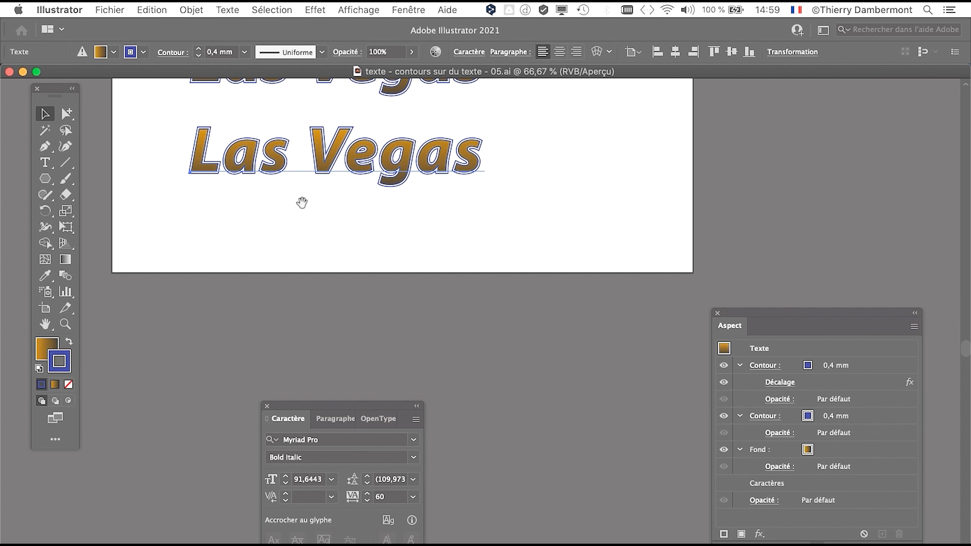
{"action": "left_click", "coordinate": [46, 309]}
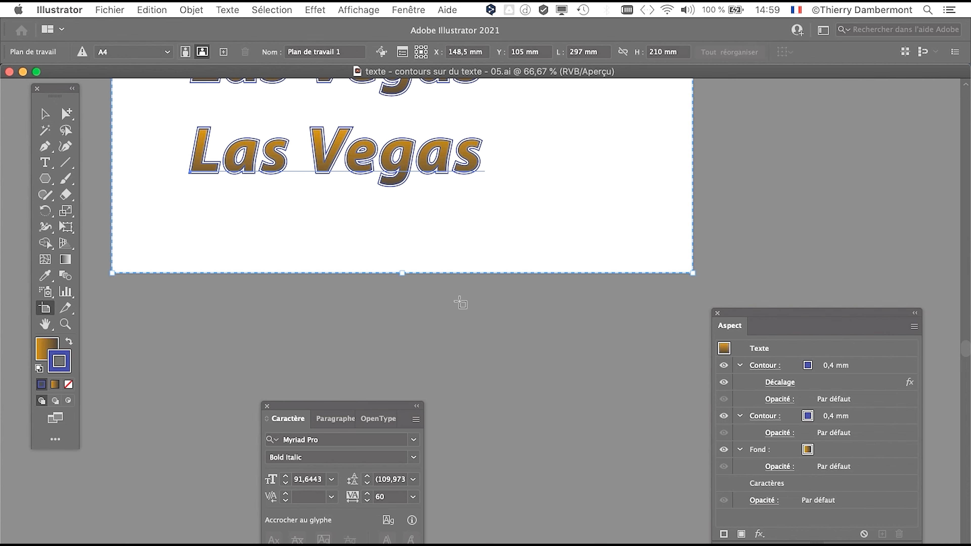
{"action": "left_click_drag", "start_coordinate": [403, 274], "coordinate": [403, 475]}
{"action": "left_click_drag", "start_coordinate": [695, 168], "coordinate": [913, 169]}
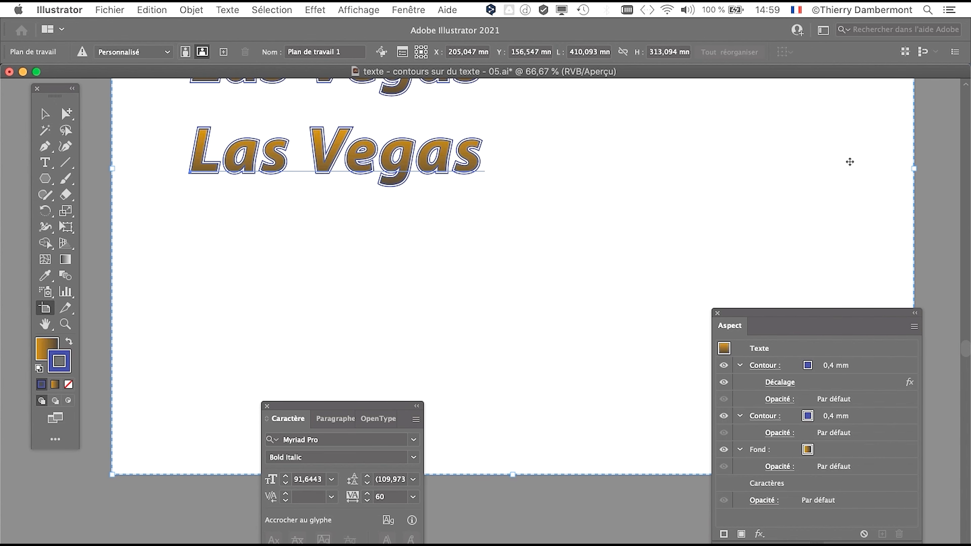
Duplicate the lowest "Las Vegas" text three times, stacking the copies one below the other on the enlarged artboard.
{"action": "left_click", "coordinate": [43, 117]}
{"action": "left_click", "coordinate": [303, 250]}
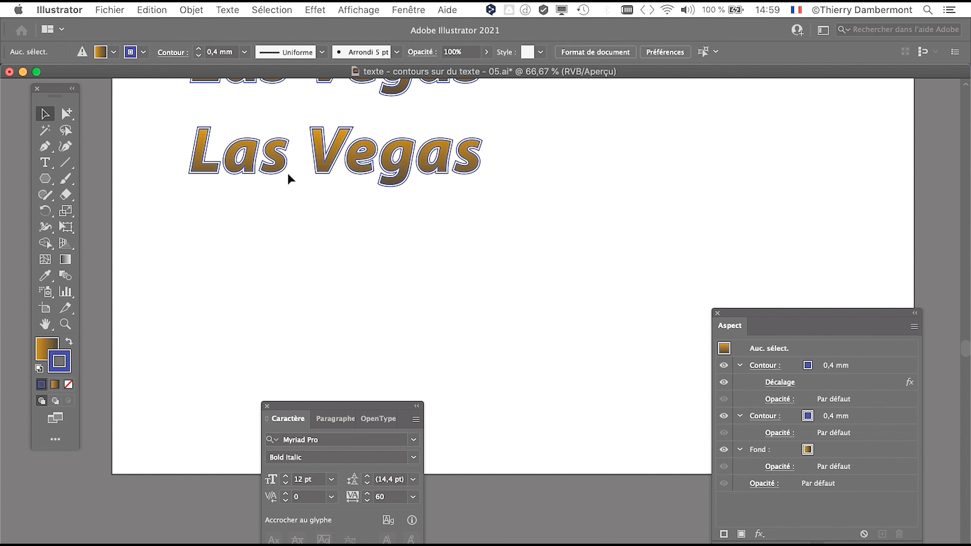
{"action": "left_click", "coordinate": [286, 172]}
{"action": "left_click_drag", "start_coordinate": [280, 182], "coordinate": [286, 369], "text": "alt"}
{"action": "left_click", "coordinate": [573, 248]}
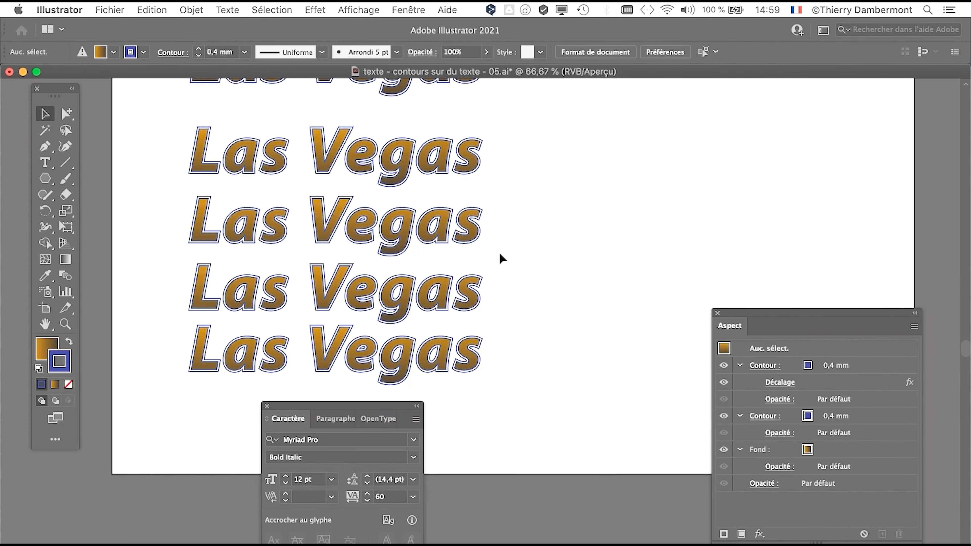
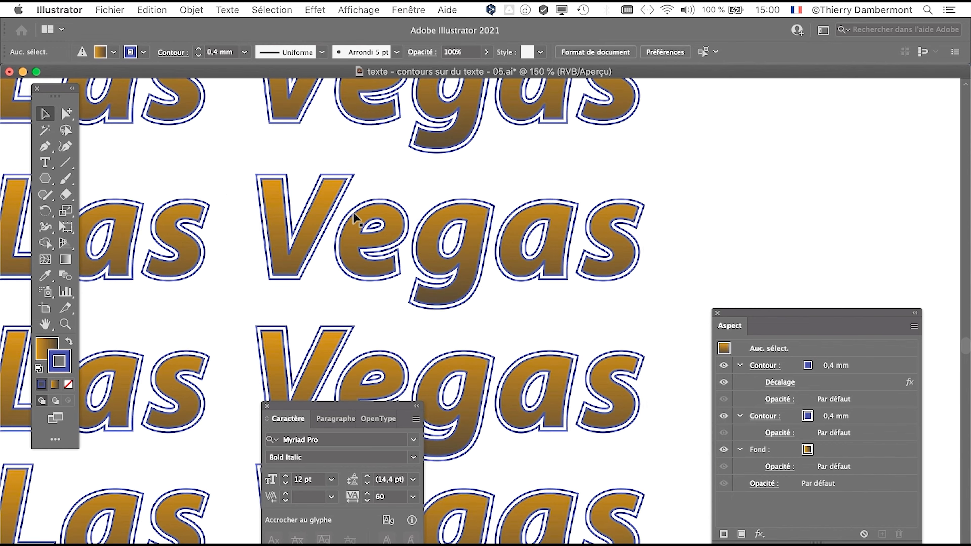
Check the Décalage effect's settings on the upper contour without changing them, keeping the Aspect window clear of the text copies.
{"action": "scroll", "coordinate": [356, 220], "scroll_direction": "down", "scroll_amount": 3}
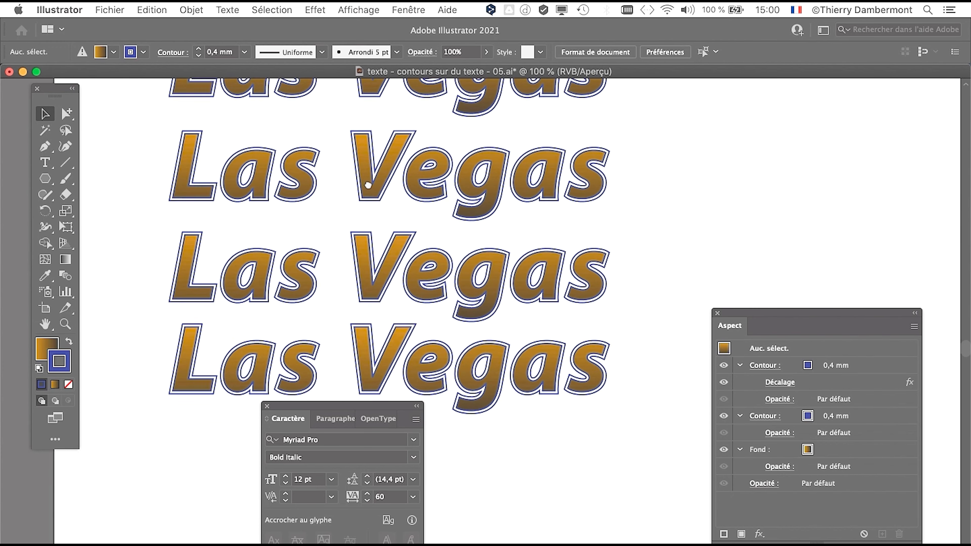
{"action": "left_click_drag", "start_coordinate": [763, 315], "coordinate": [707, 165]}
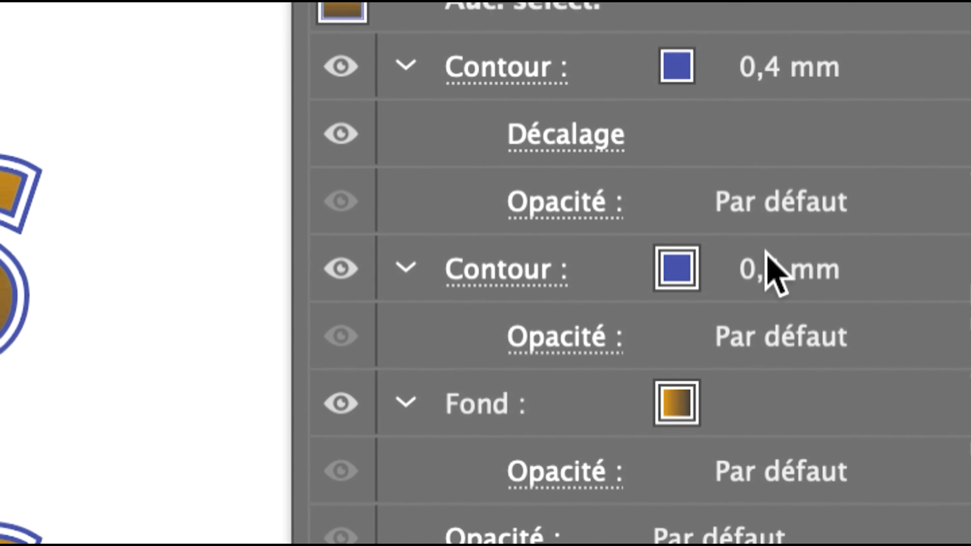
{"action": "left_click", "coordinate": [641, 136]}
{"action": "left_click", "coordinate": [610, 139]}
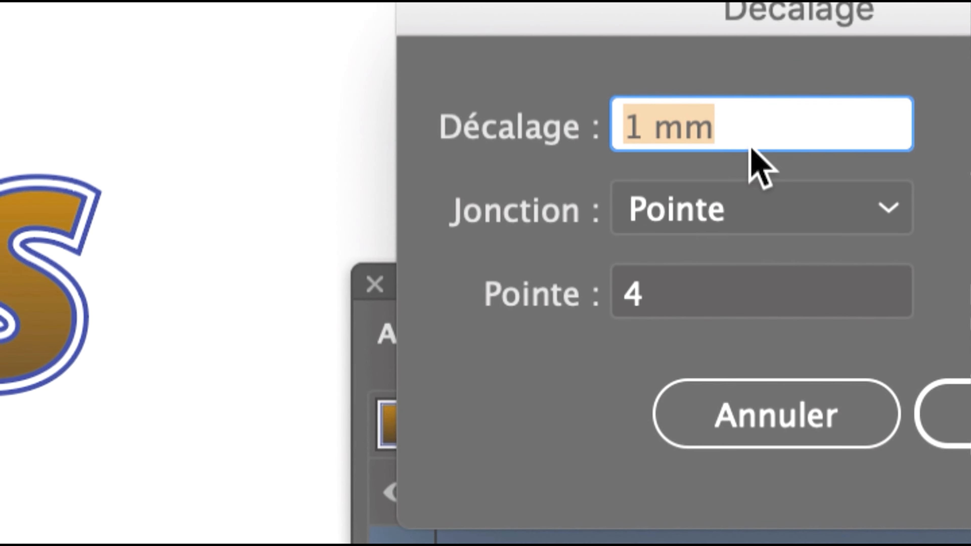
{"action": "left_click", "coordinate": [844, 79]}
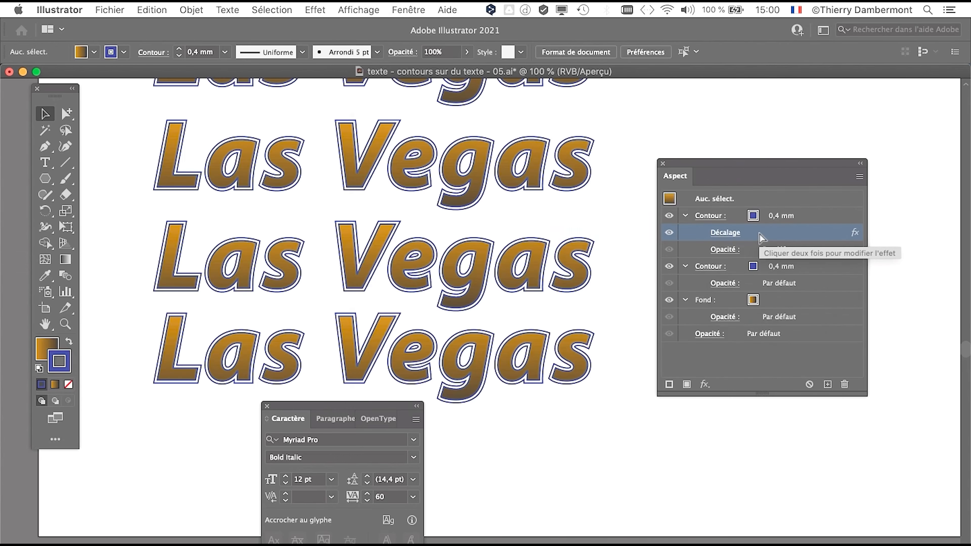
{"action": "left_click_drag", "start_coordinate": [688, 167], "coordinate": [791, 244]}
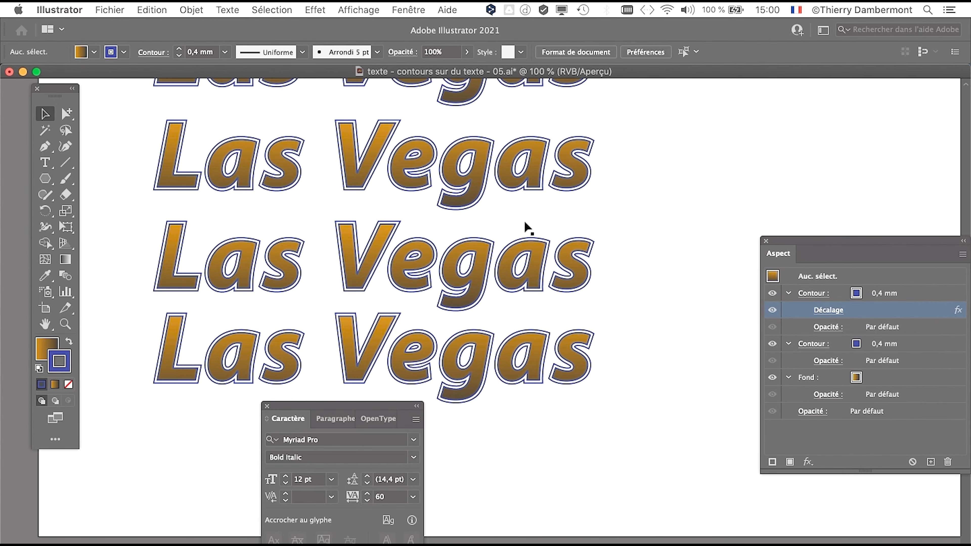
Scale the uppermost of the three new "Las Vegas" copies down around its centre to about 39.8 pt with Free Transform.
{"action": "left_click", "coordinate": [237, 185]}
{"action": "left_click", "coordinate": [68, 229]}
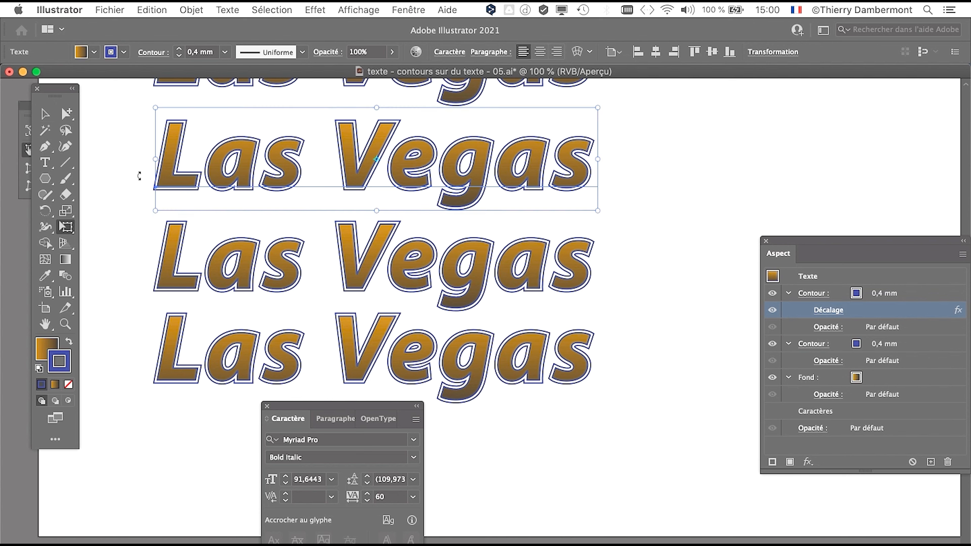
{"action": "left_click_drag", "start_coordinate": [153, 103], "coordinate": [276, 149]}
{"action": "left_click", "coordinate": [46, 114]}
{"action": "key", "text": "super+shift+a"}
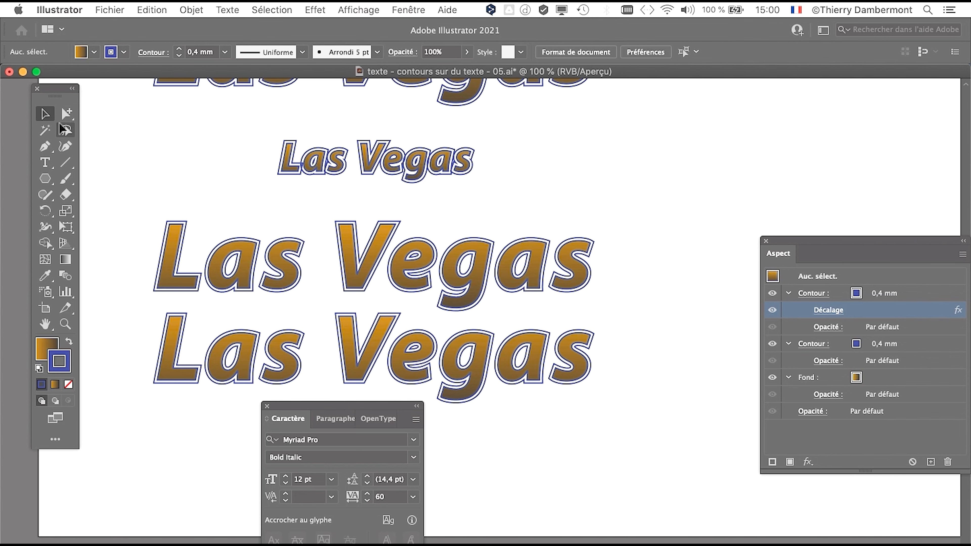
Scale the middle "Las Vegas" copy down around its centre to about 61.6 pt with Free Transform.
{"action": "left_click", "coordinate": [248, 283]}
{"action": "scroll", "coordinate": [249, 283], "scroll_direction": "down", "scroll_amount": 3}
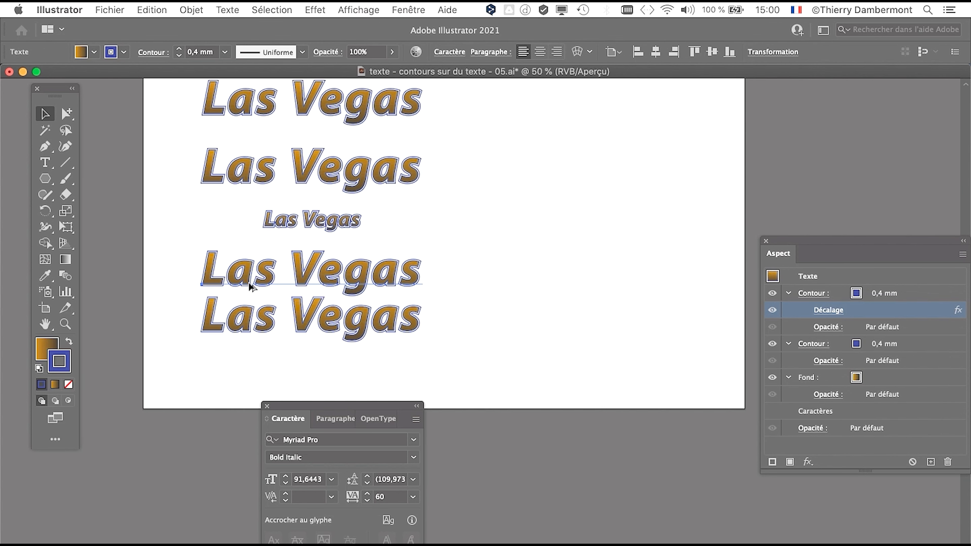
{"action": "left_click", "coordinate": [71, 230]}
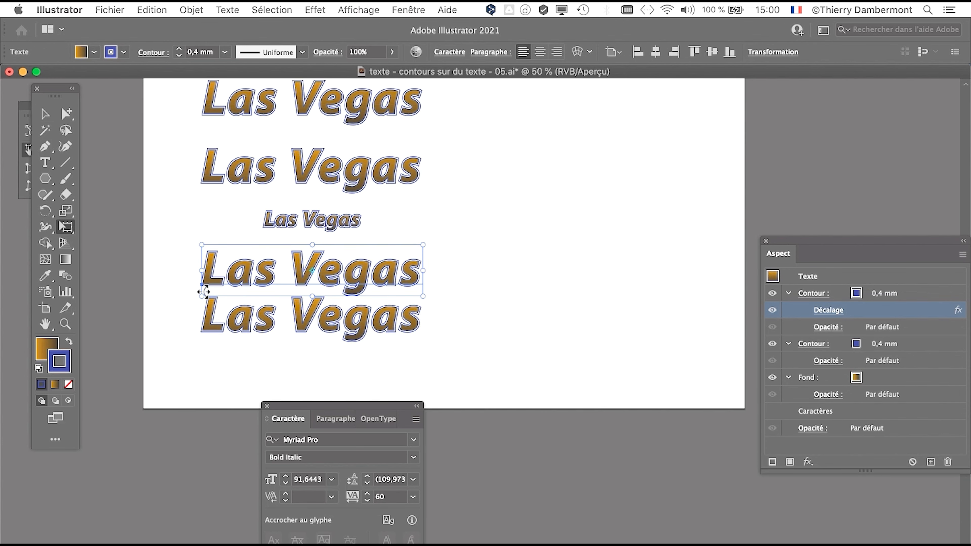
{"action": "left_click_drag", "start_coordinate": [201, 288], "coordinate": [234, 276]}
{"action": "key", "text": "v"}
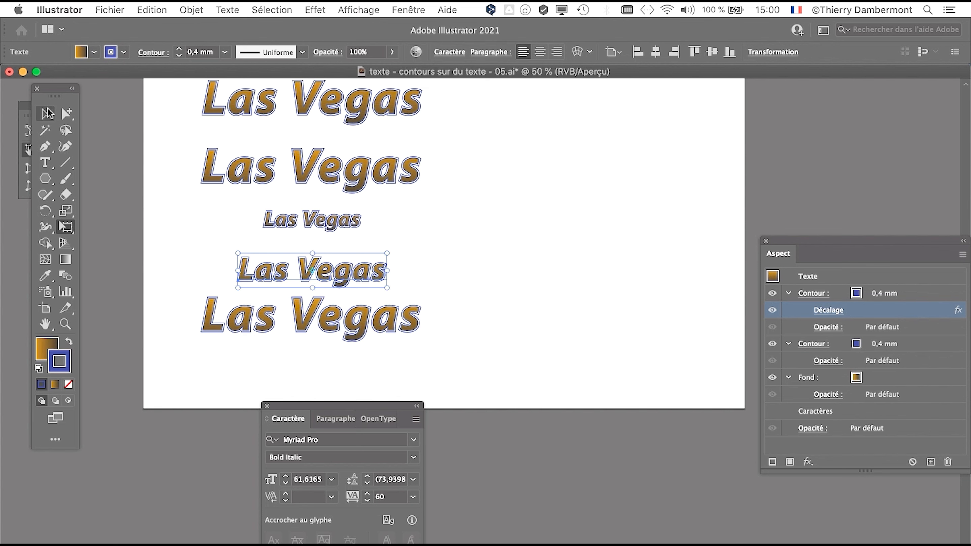
Enlarge the lowest "Las Vegas" copy to about 149.7 pt and place it near the artboard's lower right corner.
{"action": "left_click", "coordinate": [309, 344]}
{"action": "left_click", "coordinate": [71, 231]}
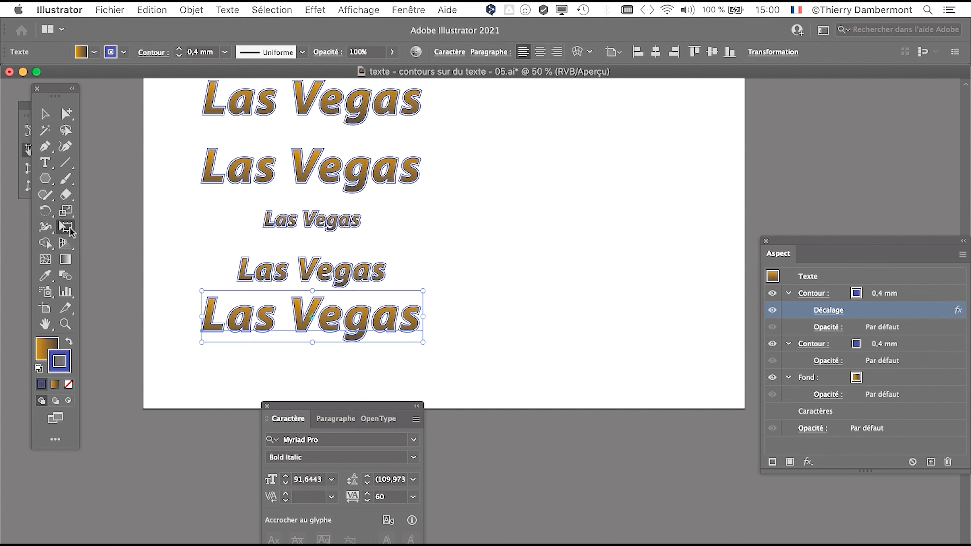
{"action": "left_click_drag", "start_coordinate": [422, 342], "coordinate": [608, 388]}
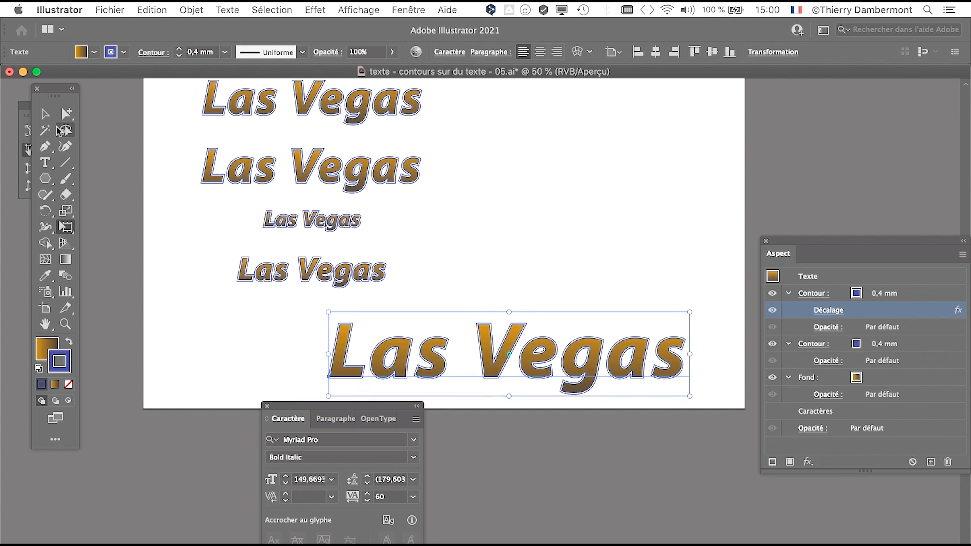
{"action": "key", "text": "v"}
Stack the two reduced copies and the original-size text above the large "Las Vegas", the smallest just below the original-size one.
{"action": "left_click", "coordinate": [320, 300]}
{"action": "left_click_drag", "start_coordinate": [321, 279], "coordinate": [519, 308]}
{"action": "left_click_drag", "start_coordinate": [331, 227], "coordinate": [535, 269]}
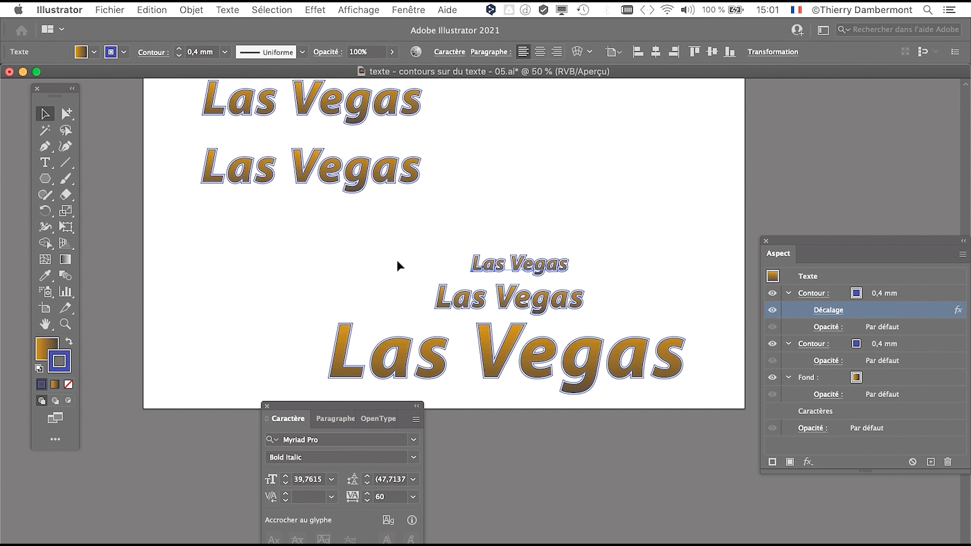
{"action": "left_click", "coordinate": [395, 274]}
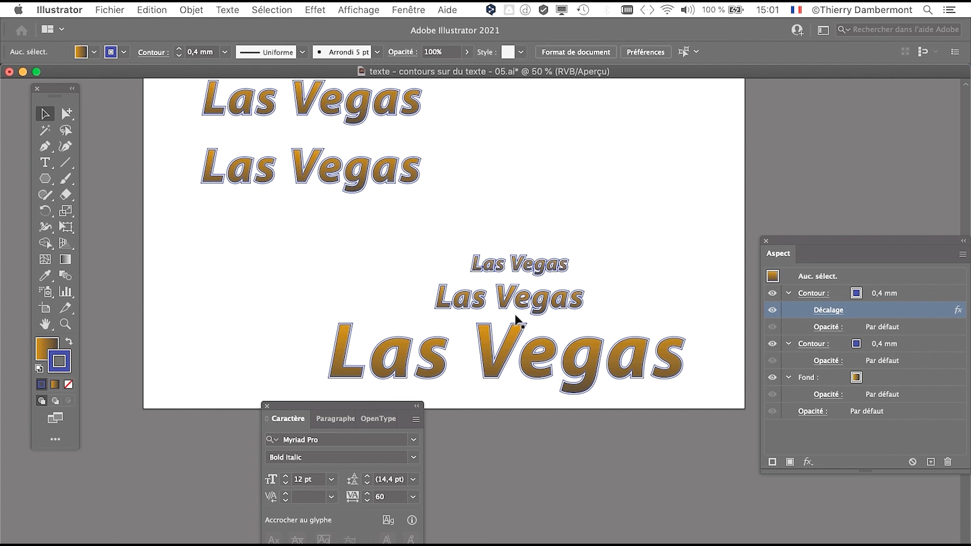
{"action": "left_click_drag", "start_coordinate": [404, 176], "coordinate": [605, 231]}
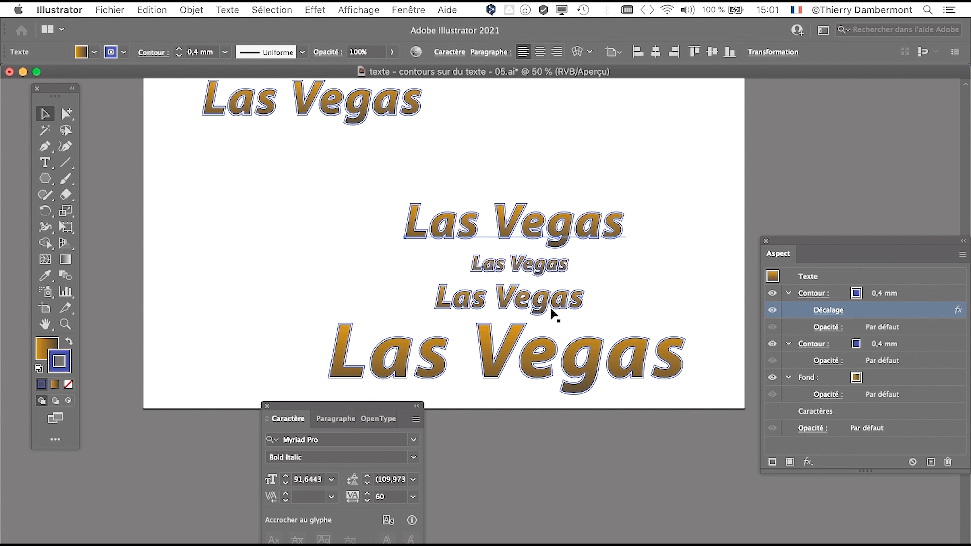
{"action": "left_click", "coordinate": [633, 282]}
Close the Caractère and Aspect windows and shift the tool palette aside to compare the differently sized texts at 150 %.
{"action": "key", "text": "super+1"}
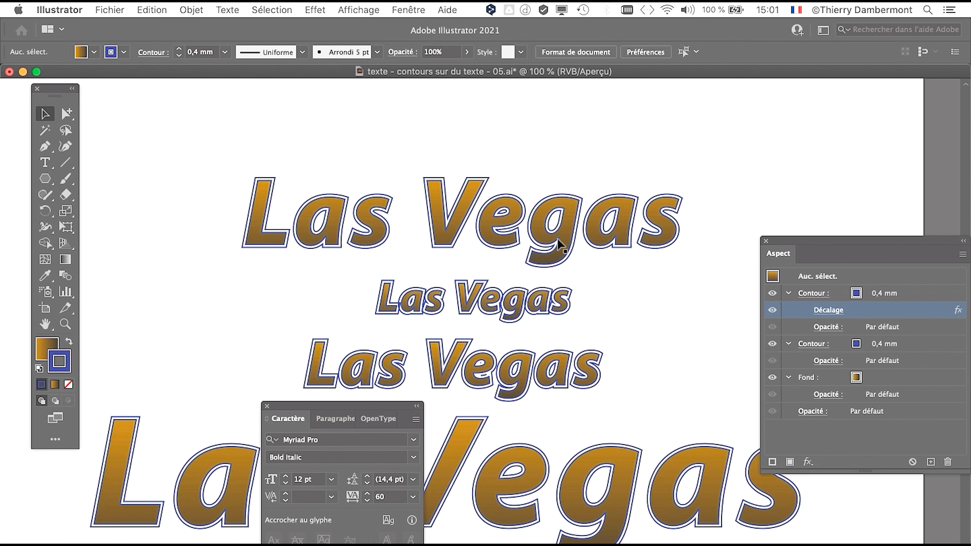
{"action": "key", "text": "super+plus"}
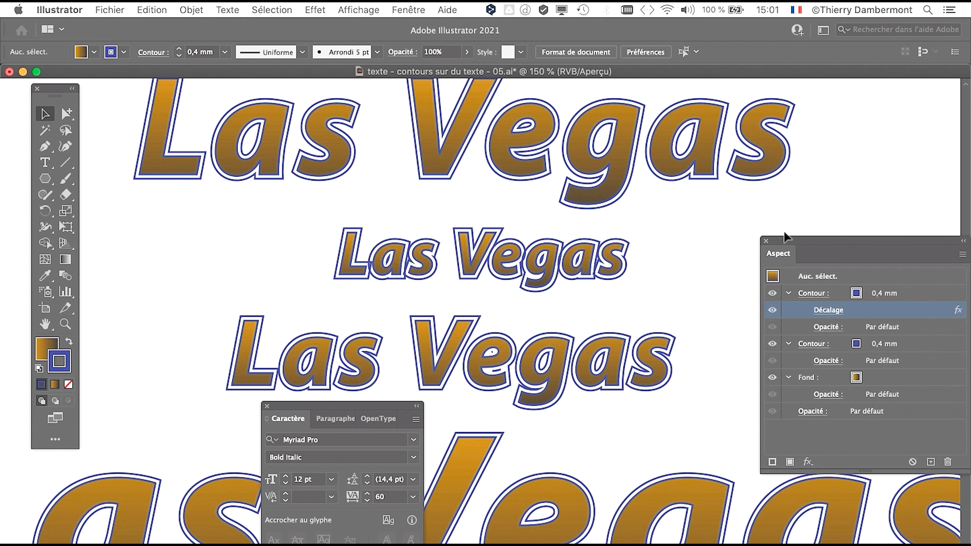
{"action": "left_click_drag", "start_coordinate": [784, 238], "coordinate": [784, 211]}
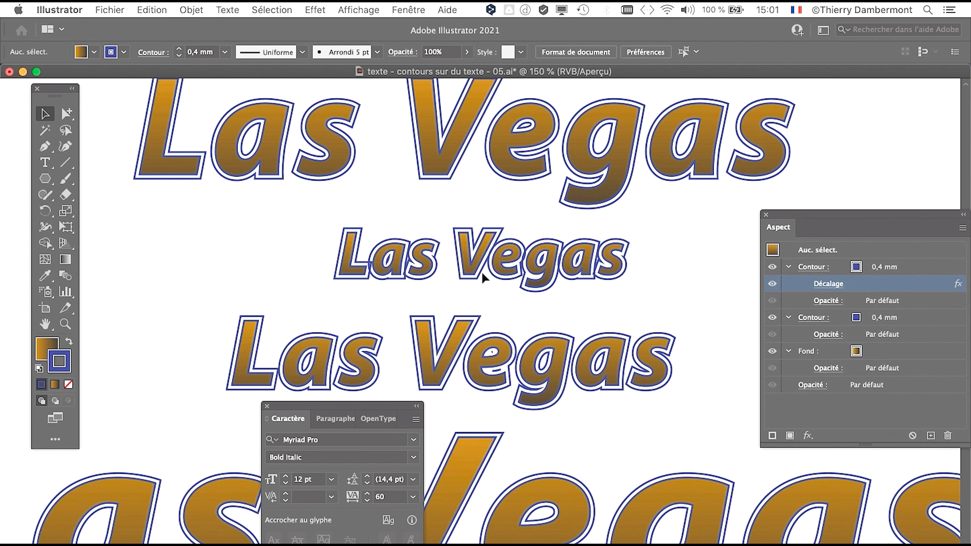
{"action": "left_click", "coordinate": [268, 406]}
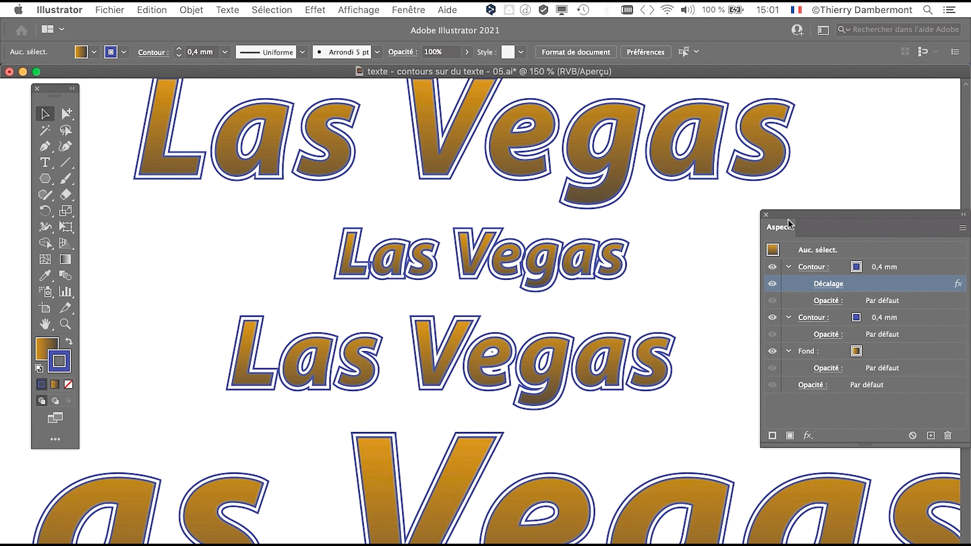
{"action": "left_click", "coordinate": [766, 215]}
{"action": "left_click_drag", "start_coordinate": [64, 95], "coordinate": [52, 99]}
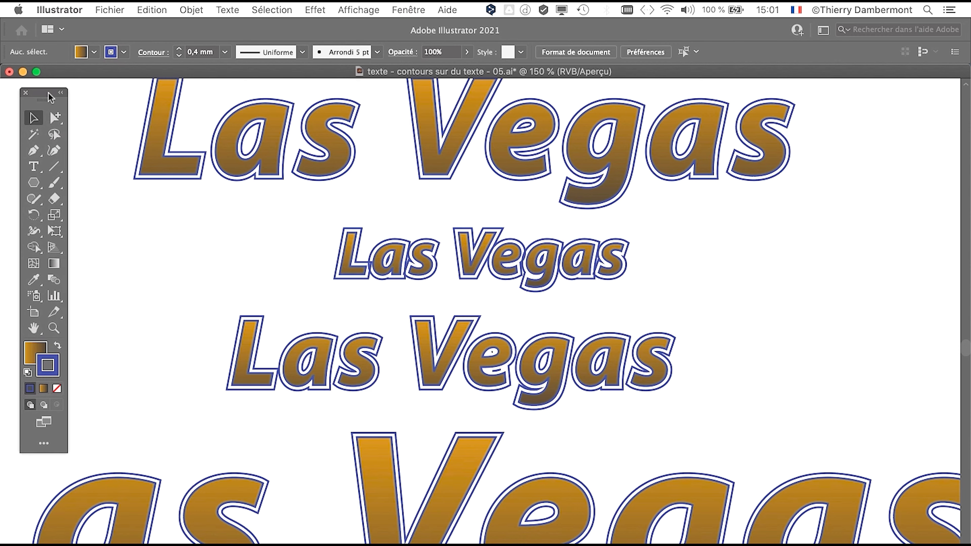
{"action": "scroll", "coordinate": [294, 253], "scroll_direction": "up", "scroll_amount": 2}
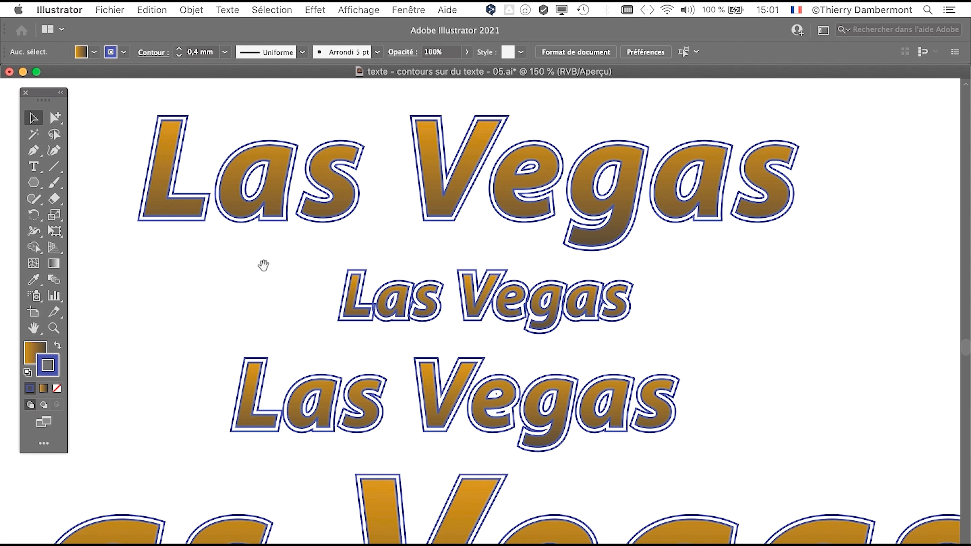
Compare the contour spacing on the four differently sized "Las Vegas" texts, close up and together at 100 %.
{"action": "left_click", "coordinate": [520, 186]}
{"action": "mouse_move", "coordinate": [515, 198]}
{"action": "left_mouse_down"}
{"action": "mouse_move", "coordinate": [532, 183]}
{"action": "mouse_move", "coordinate": [523, 194]}
{"action": "left_mouse_up"}
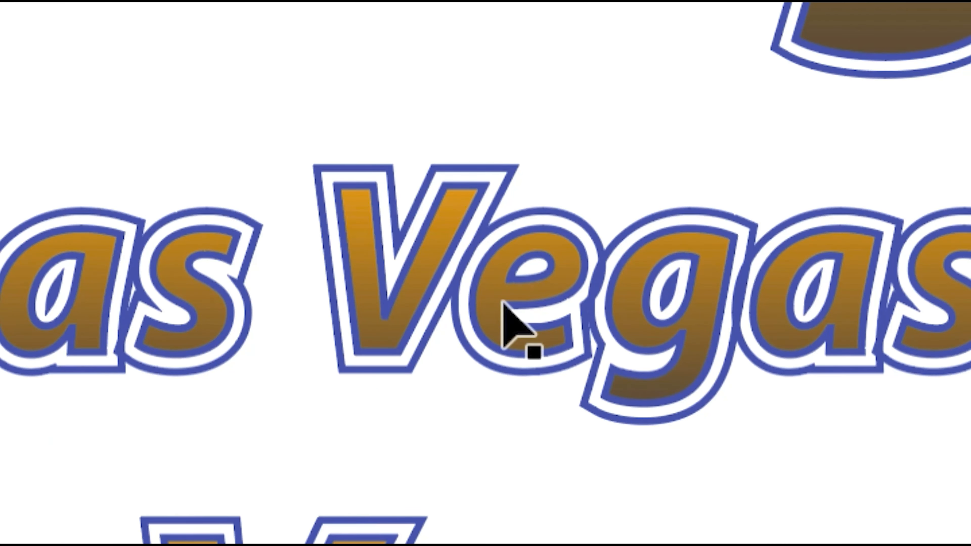
{"action": "left_click", "coordinate": [503, 302]}
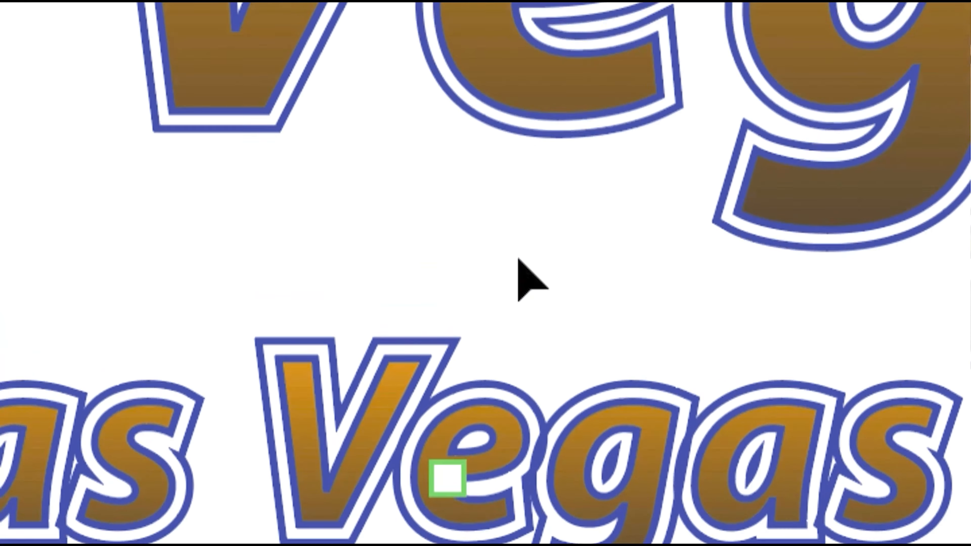
{"action": "left_click", "coordinate": [524, 276]}
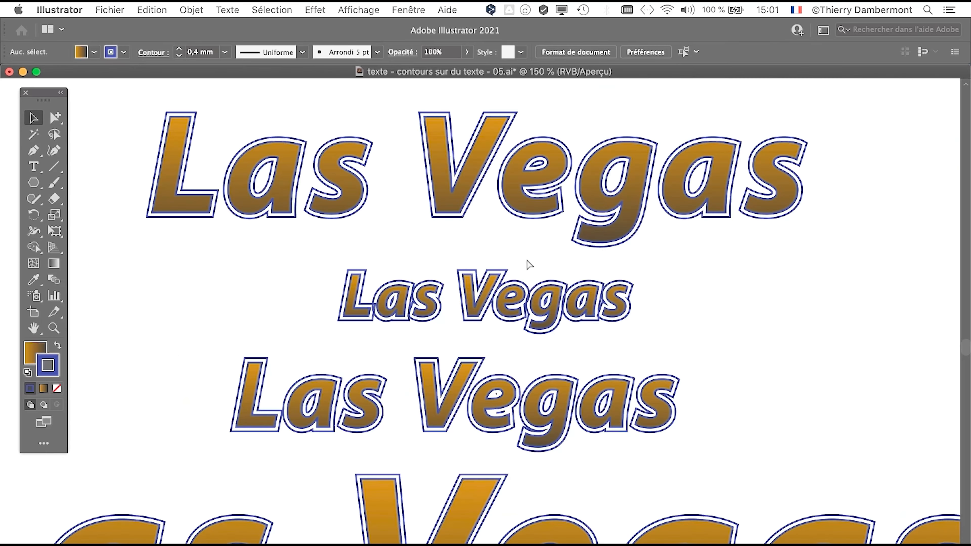
{"action": "mouse_move", "coordinate": [545, 386]}
{"action": "left_mouse_down"}
{"action": "mouse_move", "coordinate": [554, 379]}
{"action": "mouse_move", "coordinate": [546, 380]}
{"action": "left_mouse_up"}
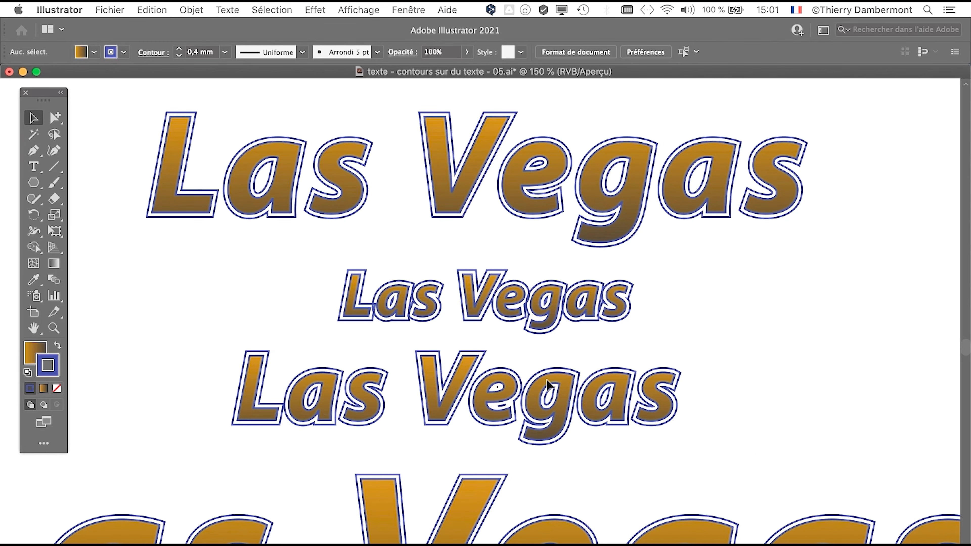
{"action": "left_click_drag", "start_coordinate": [546, 174], "coordinate": [547, 174]}
{"action": "key", "text": "space"}
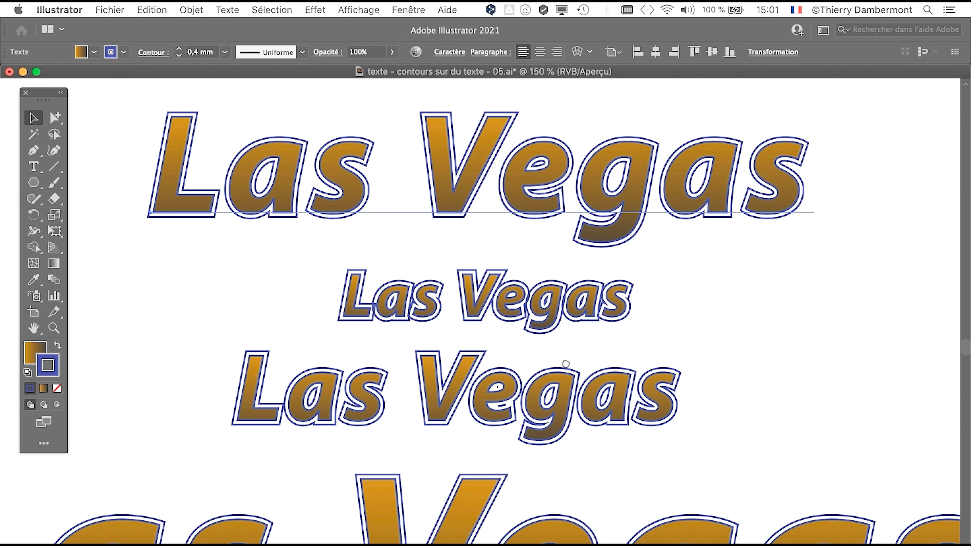
{"action": "left_click_drag", "start_coordinate": [567, 393], "coordinate": [567, 298]}
{"action": "mouse_move", "coordinate": [565, 466]}
{"action": "left_mouse_down"}
{"action": "mouse_move", "coordinate": [570, 445]}
{"action": "mouse_move", "coordinate": [566, 453]}
{"action": "left_mouse_up"}
{"action": "key", "text": "space"}
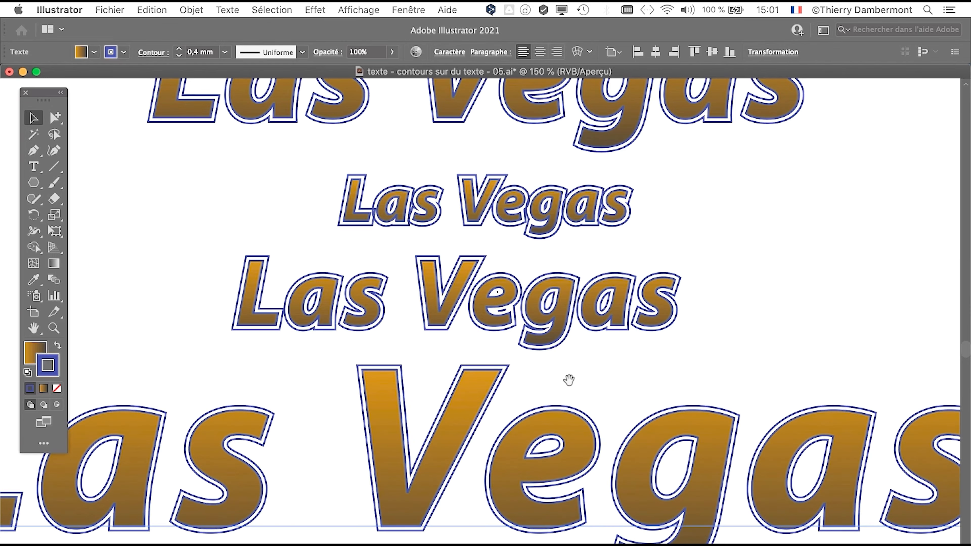
{"action": "left_click_drag", "start_coordinate": [579, 342], "coordinate": [574, 364]}
{"action": "scroll", "coordinate": [561, 433], "scroll_direction": "down", "scroll_amount": 1}
{"action": "key", "text": "space"}
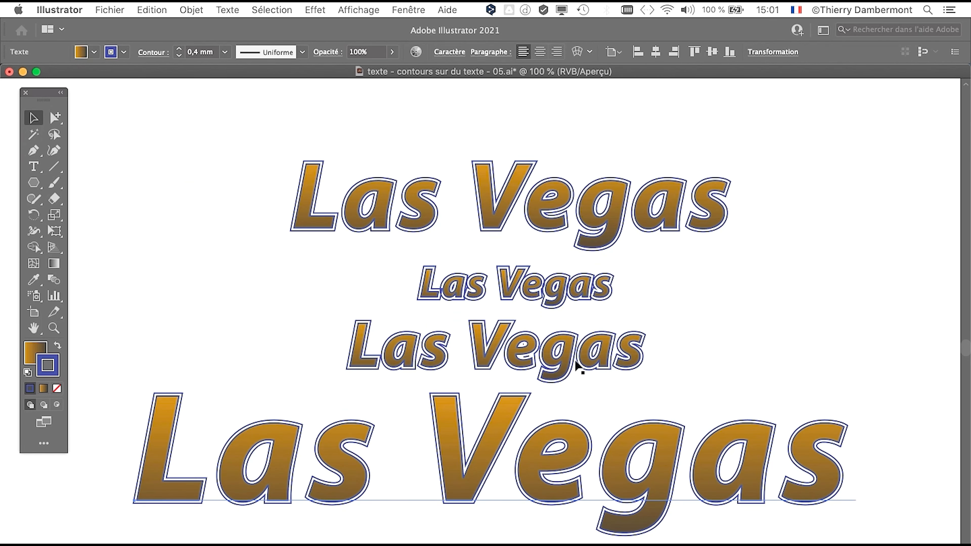
{"action": "left_click", "coordinate": [739, 353]}
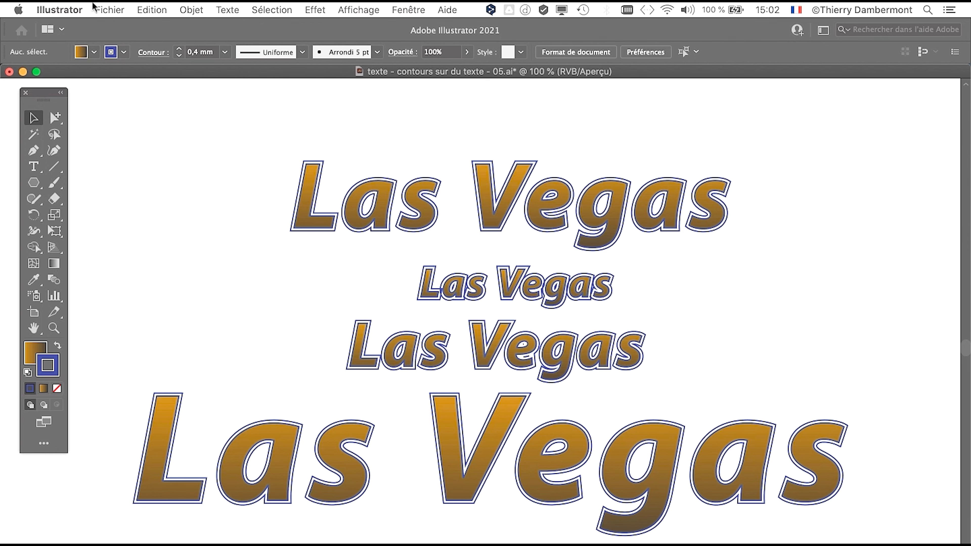
Enable "Mettre à l'échelle les contours et les effets" in the general preferences.
{"action": "left_click", "coordinate": [53, 9]}
{"action": "mouse_move", "coordinate": [68, 47]}
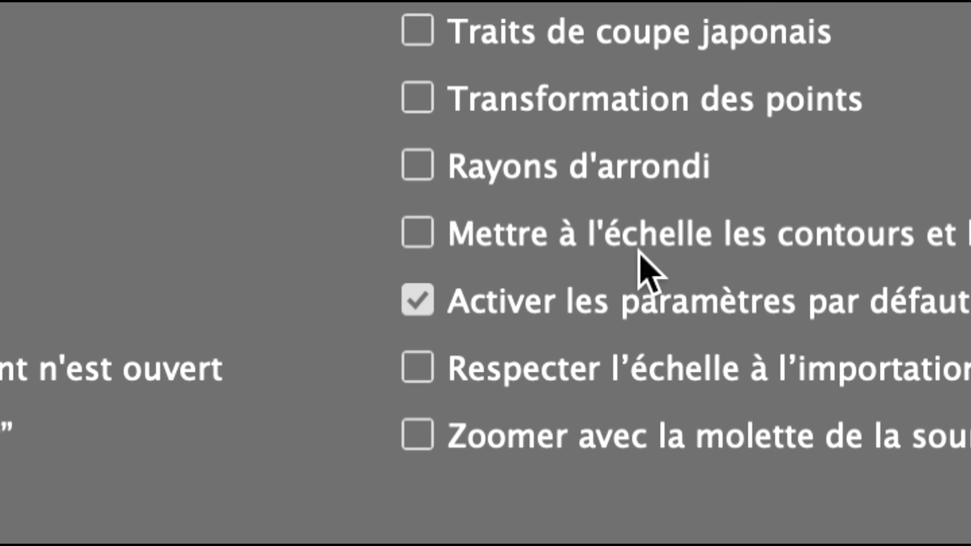
{"action": "left_click", "coordinate": [773, 253]}
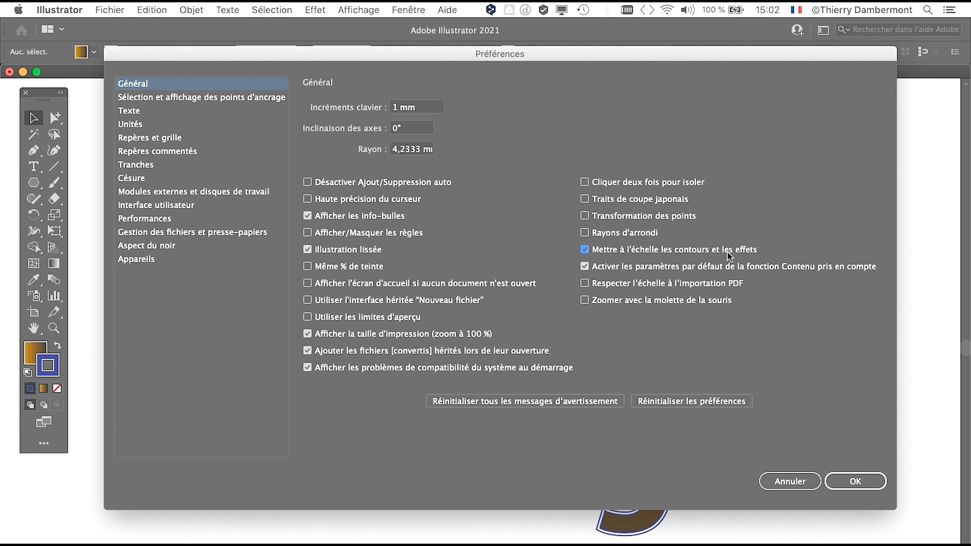
{"action": "left_click", "coordinate": [863, 480]}
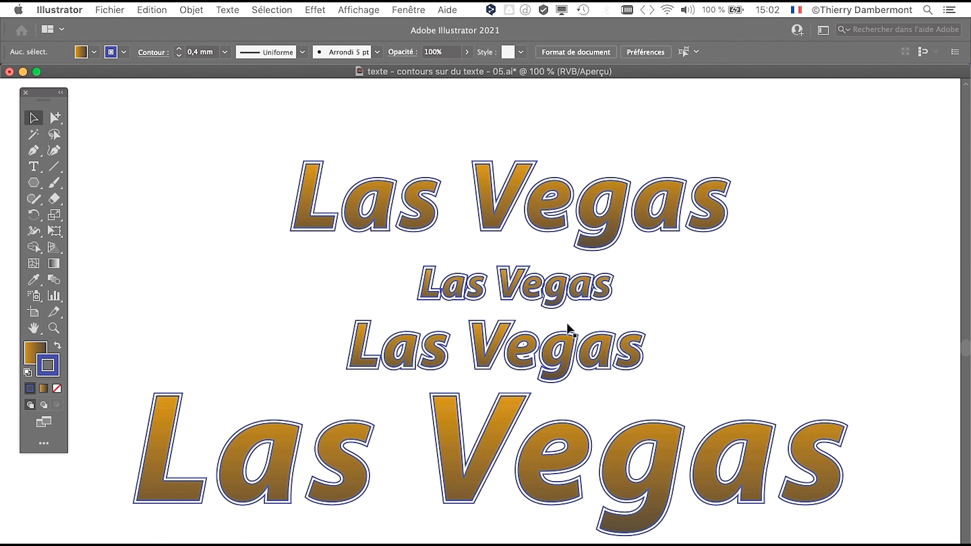
Spread the texts apart by lowering the medium and large copies, raising the original-size text and repositioning the smallest between them.
{"action": "mouse_move", "coordinate": [531, 302]}
{"action": "left_mouse_down"}
{"action": "mouse_move", "coordinate": [570, 289]}
{"action": "mouse_move", "coordinate": [548, 306]}
{"action": "left_mouse_up"}
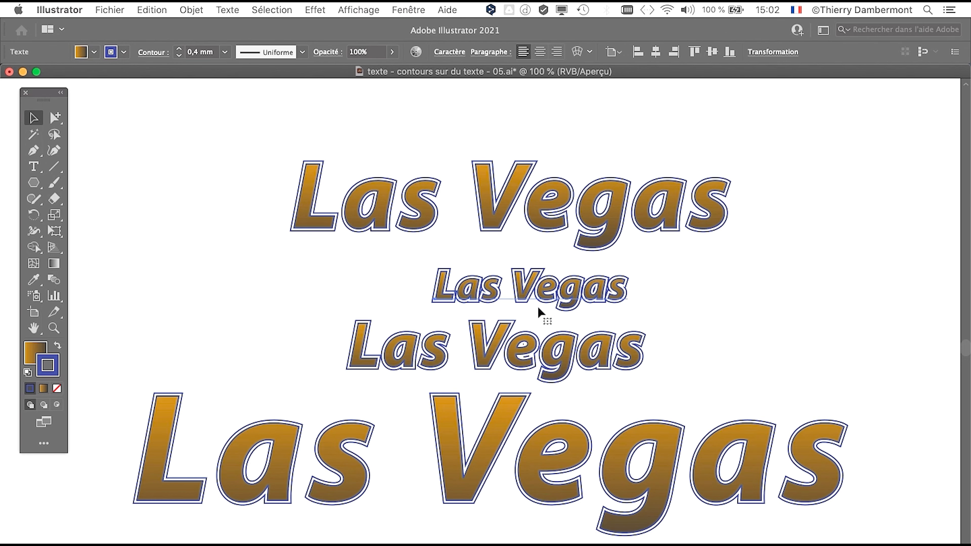
{"action": "left_click_drag", "start_coordinate": [285, 345], "coordinate": [511, 505]}
{"action": "left_click_drag", "start_coordinate": [494, 456], "coordinate": [499, 522]}
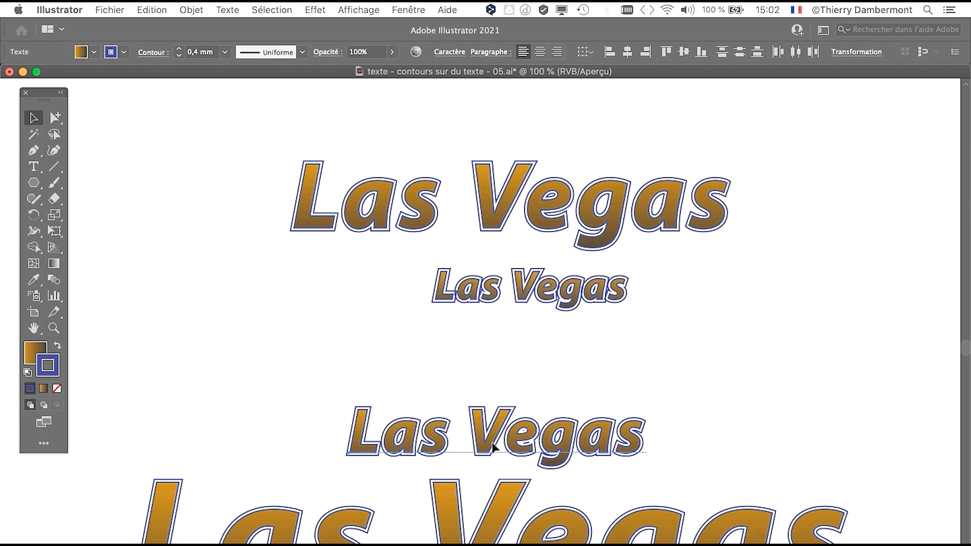
{"action": "left_click_drag", "start_coordinate": [496, 459], "coordinate": [503, 520]}
{"action": "left_click_drag", "start_coordinate": [503, 205], "coordinate": [497, 150]}
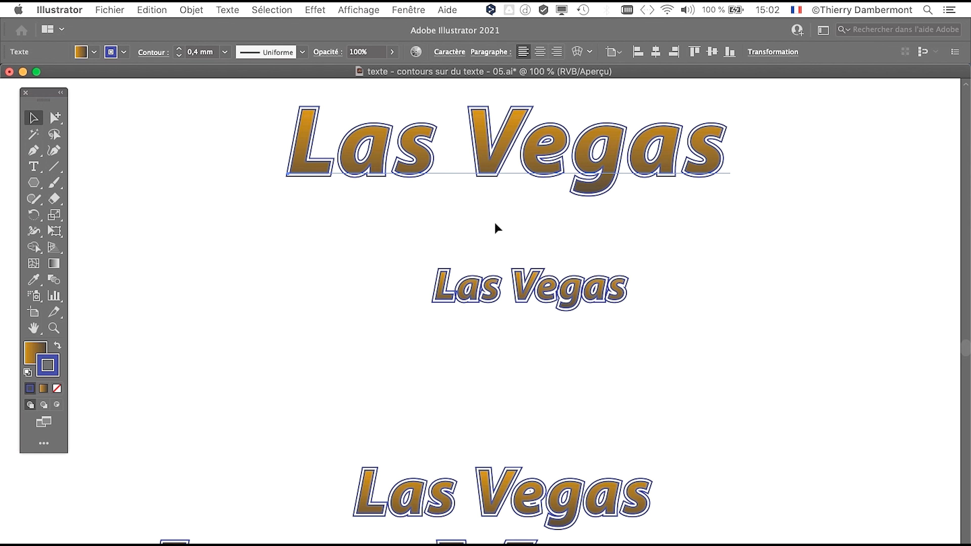
{"action": "left_click_drag", "start_coordinate": [524, 289], "coordinate": [492, 261]}
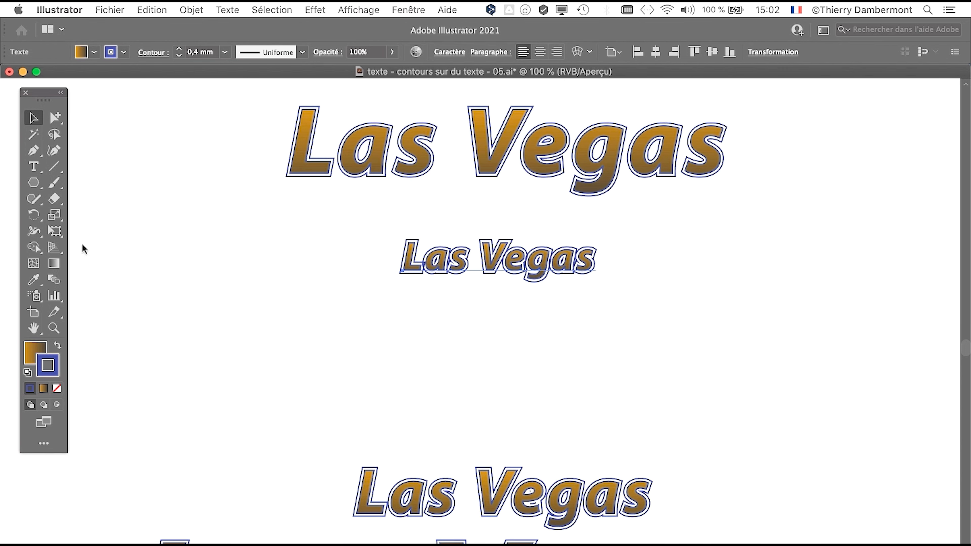
Enlarge the smallest copy around its centre with Free Transform to nearly the original text's width and place it just below that text.
{"action": "left_click", "coordinate": [55, 231]}
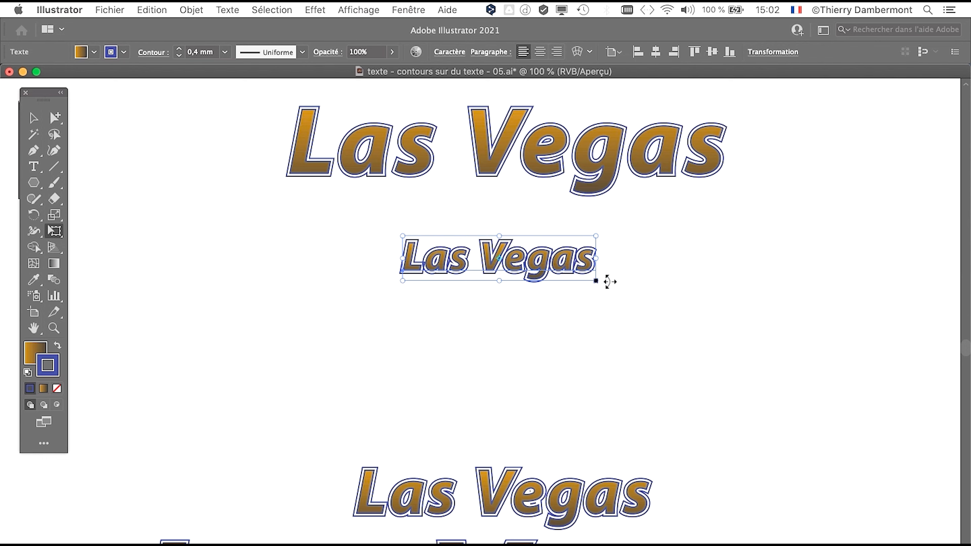
{"action": "left_click_drag", "start_coordinate": [596, 280], "coordinate": [710, 303]}
{"action": "left_click", "coordinate": [33, 118]}
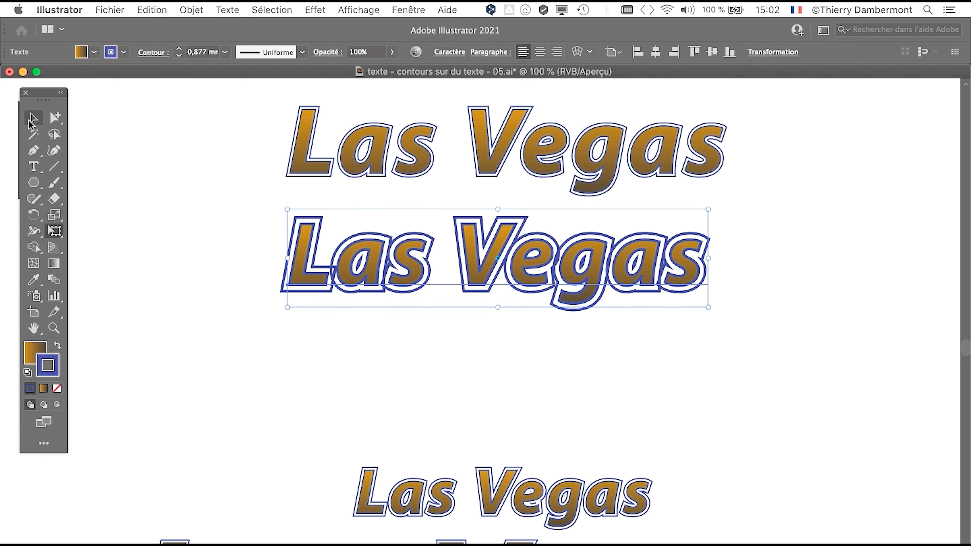
{"action": "left_click", "coordinate": [187, 271]}
{"action": "left_click_drag", "start_coordinate": [390, 289], "coordinate": [390, 271]}
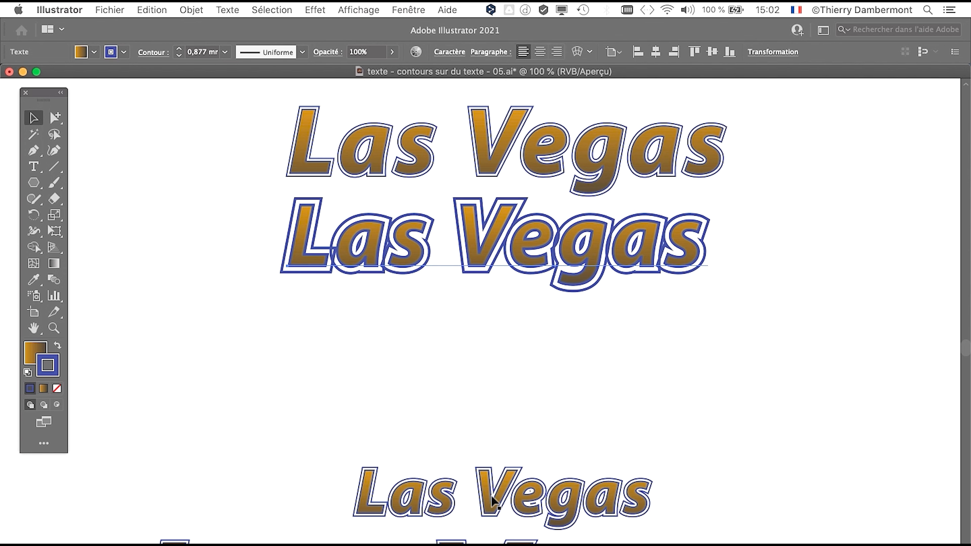
Move the medium copy up under the enlarged one and scale it around its centre to about the original text's width.
{"action": "left_click_drag", "start_coordinate": [491, 497], "coordinate": [506, 415]}
{"action": "key", "text": "e"}
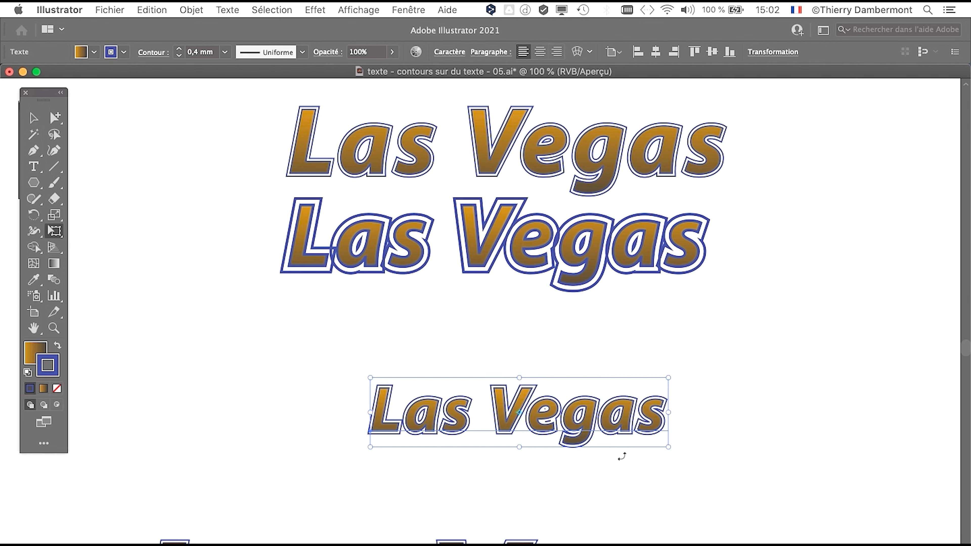
{"action": "mouse_move", "coordinate": [667, 447]}
{"action": "left_mouse_down"}
{"action": "mouse_move", "coordinate": [719, 482]}
{"action": "mouse_move", "coordinate": [754, 488]}
{"action": "mouse_move", "coordinate": [599, 359]}
{"action": "mouse_move", "coordinate": [632, 352]}
{"action": "left_mouse_up"}
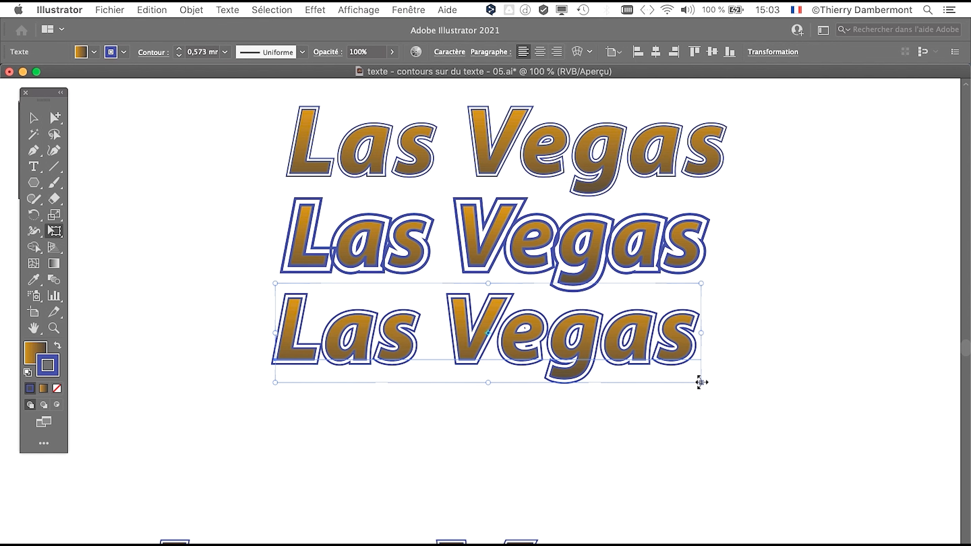
{"action": "left_click_drag", "start_coordinate": [700, 382], "coordinate": [704, 385]}
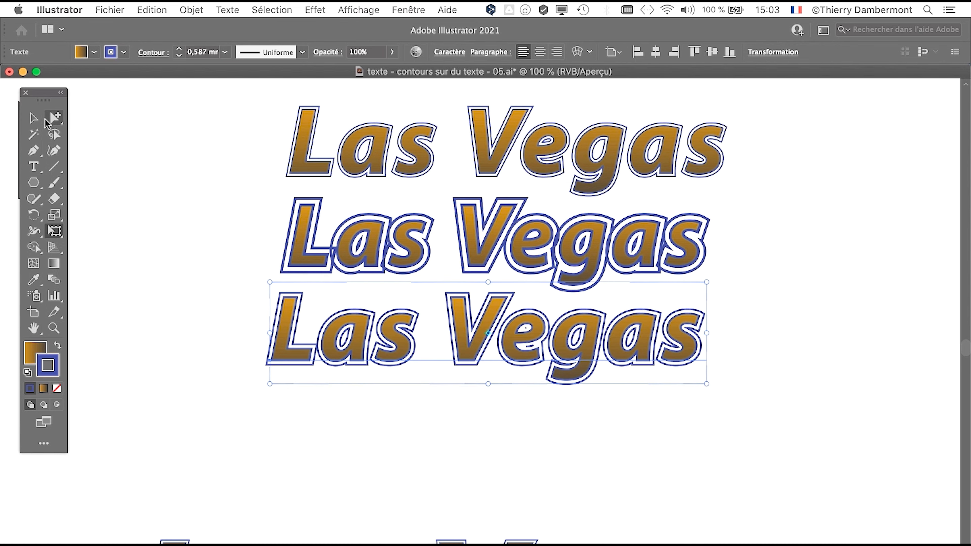
{"action": "left_click", "coordinate": [34, 118]}
{"action": "left_click", "coordinate": [186, 310]}
Reduce the large copy around its centre with Free Transform to slightly wider than the other texts and place it below them.
{"action": "left_click_drag", "start_coordinate": [460, 544], "coordinate": [464, 447]}
{"action": "left_click", "coordinate": [60, 231]}
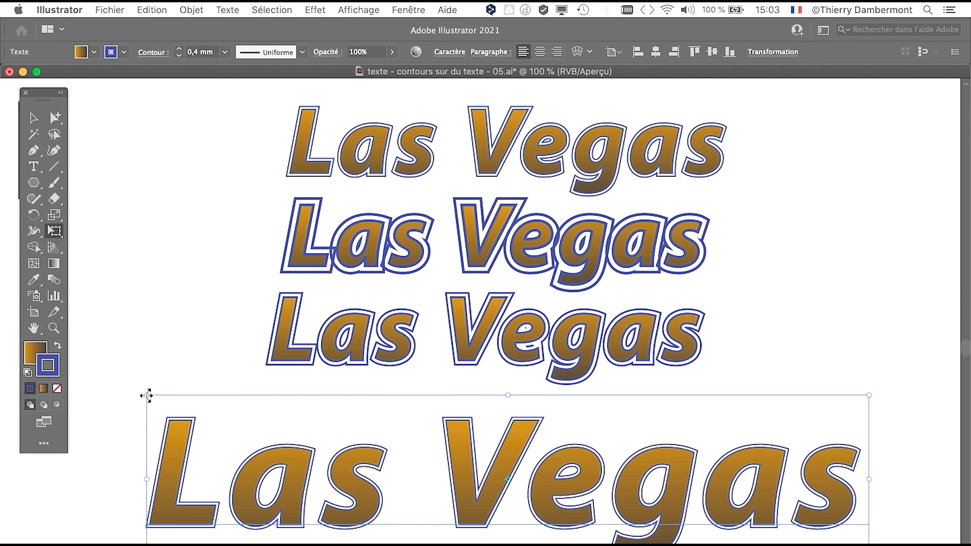
{"action": "mouse_move", "coordinate": [147, 394]}
{"action": "left_mouse_down"}
{"action": "mouse_move", "coordinate": [275, 438]}
{"action": "mouse_move", "coordinate": [268, 436]}
{"action": "left_mouse_up"}
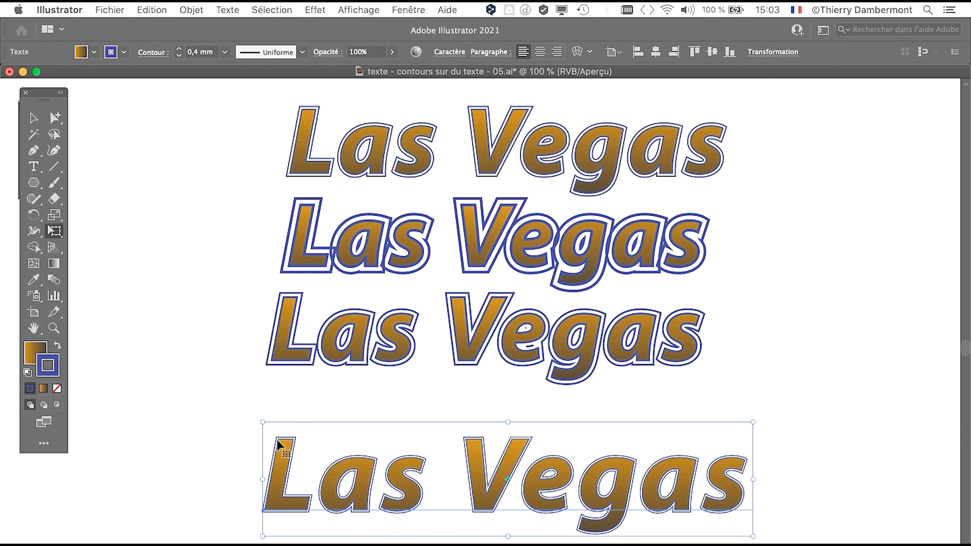
{"action": "left_click_drag", "start_coordinate": [479, 503], "coordinate": [470, 456]}
{"action": "left_click", "coordinate": [33, 118]}
{"action": "left_click", "coordinate": [172, 266]}
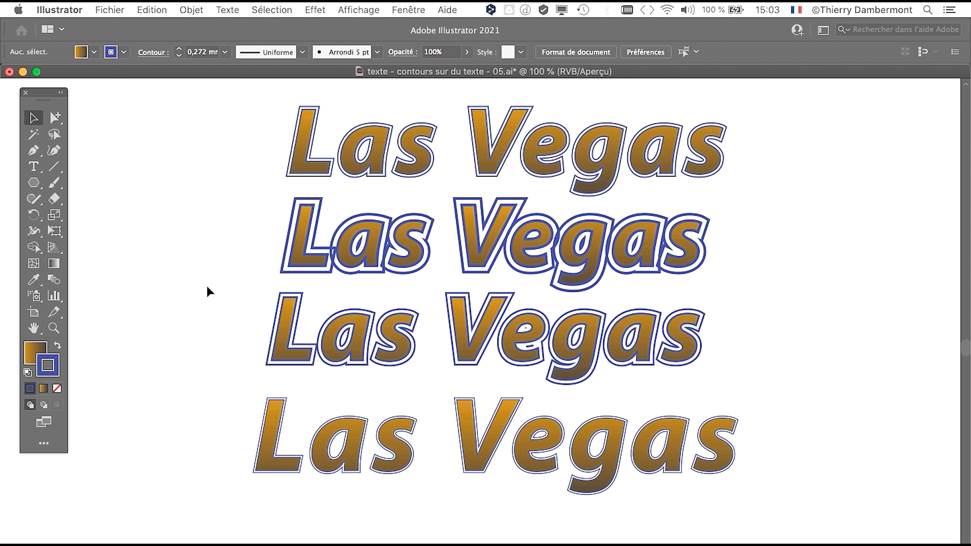
Fine-tune the stack by nudging the first and third texts and moving the lowest one up close beneath the third.
{"action": "left_click_drag", "start_coordinate": [358, 170], "coordinate": [367, 174]}
{"action": "left_click_drag", "start_coordinate": [343, 337], "coordinate": [340, 335]}
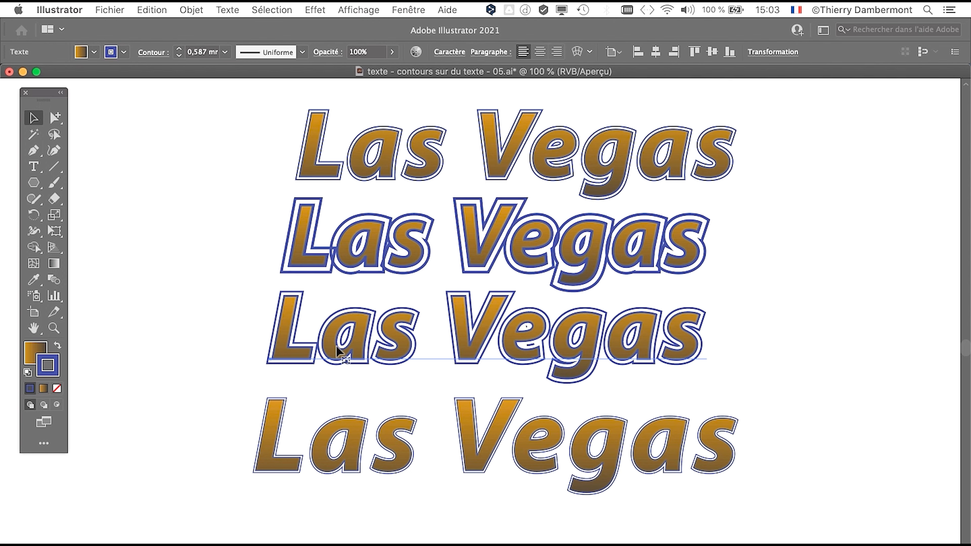
{"action": "left_click_drag", "start_coordinate": [331, 439], "coordinate": [335, 418]}
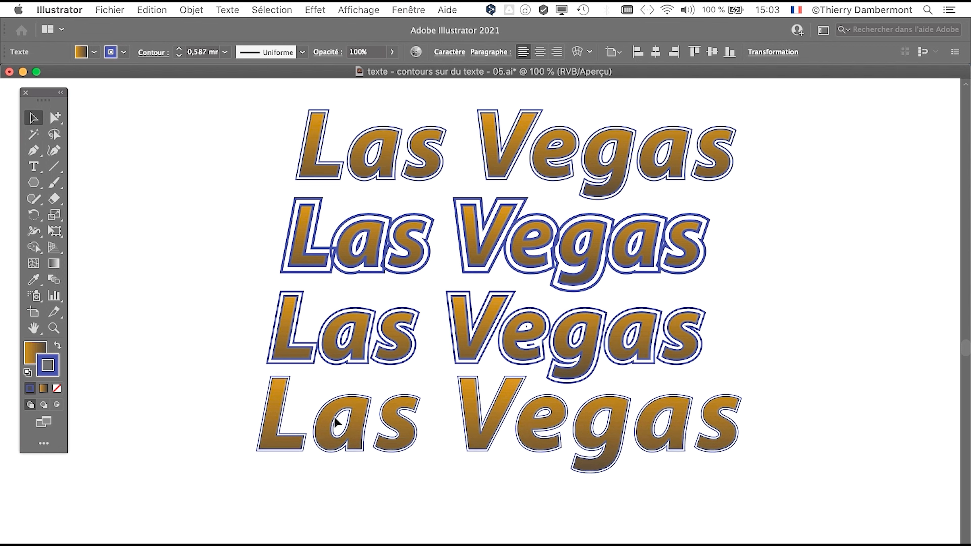
{"action": "left_click", "coordinate": [198, 322]}
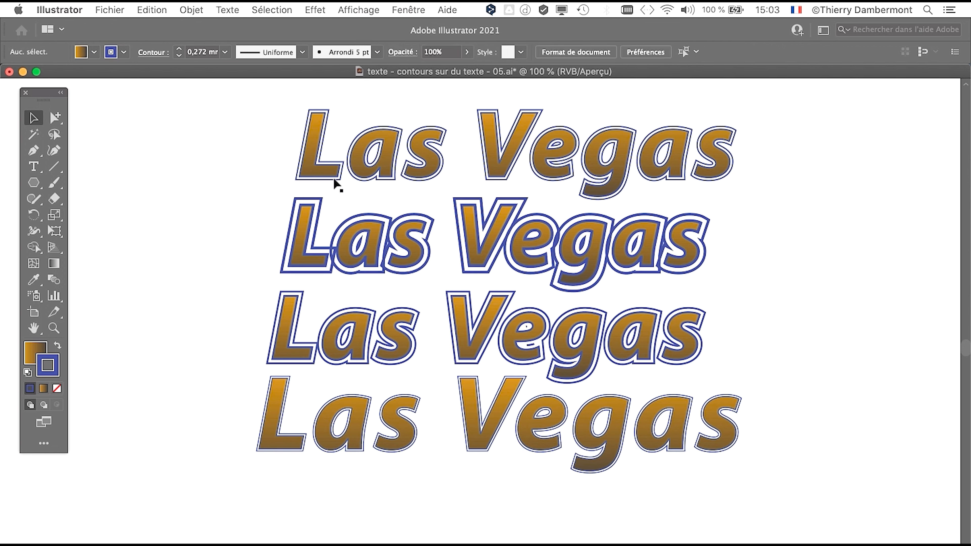
Select the stacked "Las Vegas" texts in turn to compare their contour thicknesses and offsets.
{"action": "left_click", "coordinate": [372, 146]}
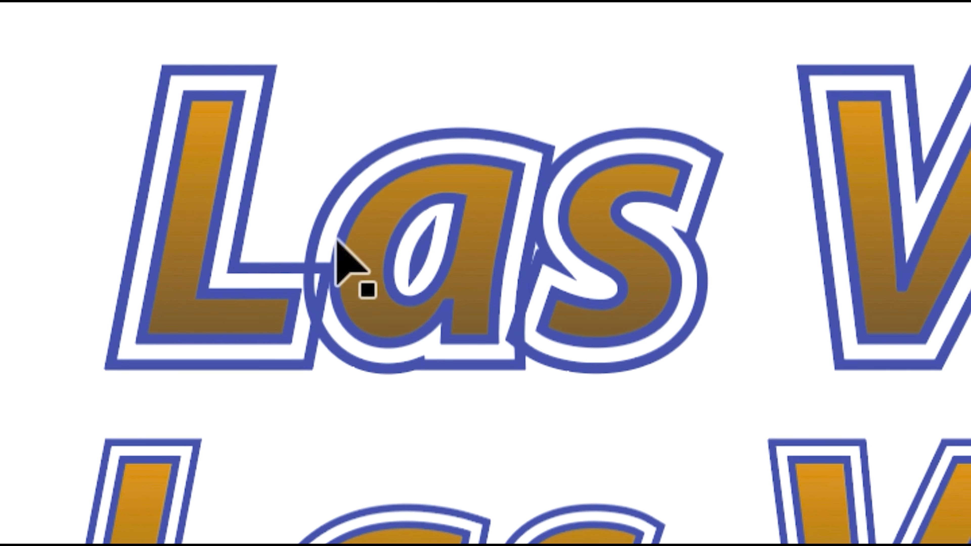
{"action": "left_click", "coordinate": [337, 242]}
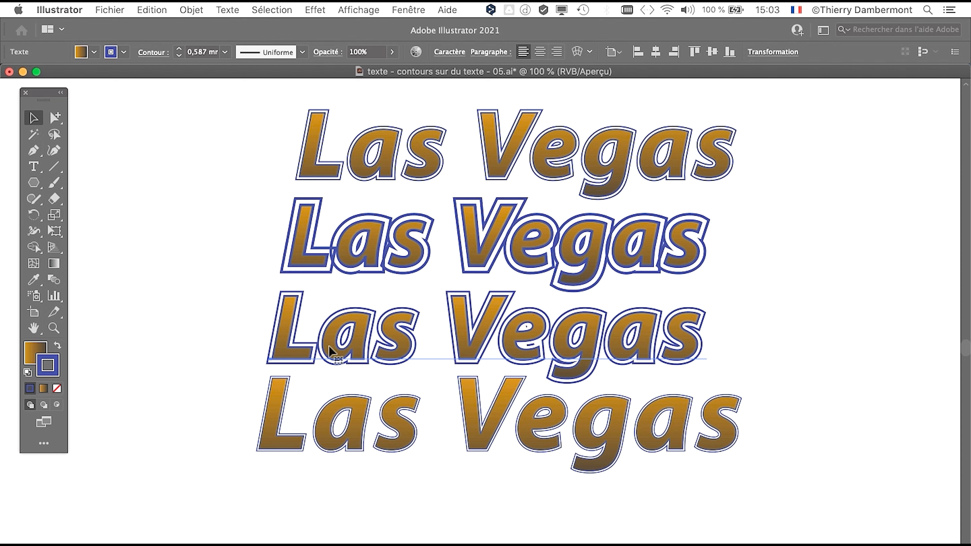
{"action": "left_click", "coordinate": [319, 425]}
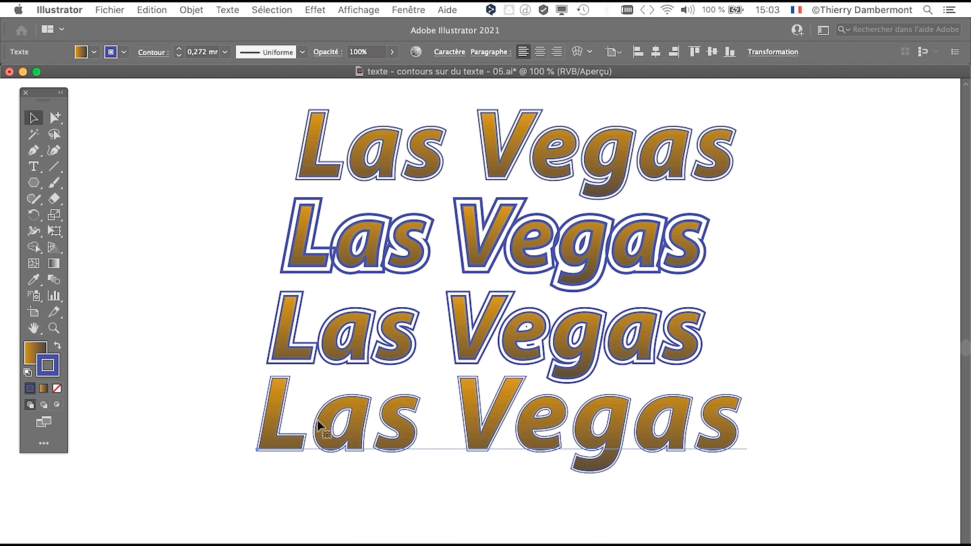
{"action": "left_click", "coordinate": [688, 491]}
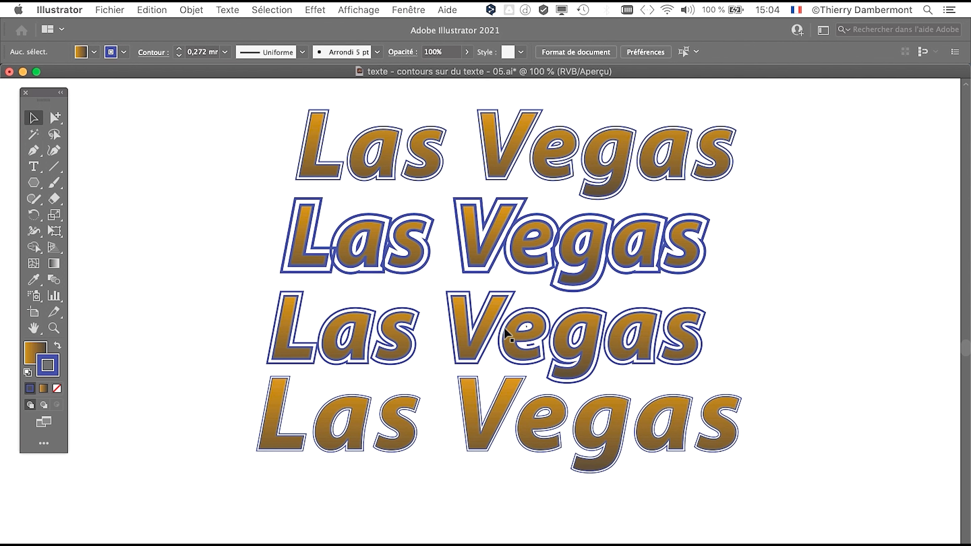
Select the third "Las Vegas" text and open the Aspect window beside the artwork, clear of the stacked texts.
{"action": "left_click", "coordinate": [509, 334]}
{"action": "scroll", "coordinate": [508, 335], "scroll_direction": "right", "scroll_amount": 8}
{"action": "scroll", "coordinate": [509, 335], "scroll_direction": "down", "scroll_amount": 2}
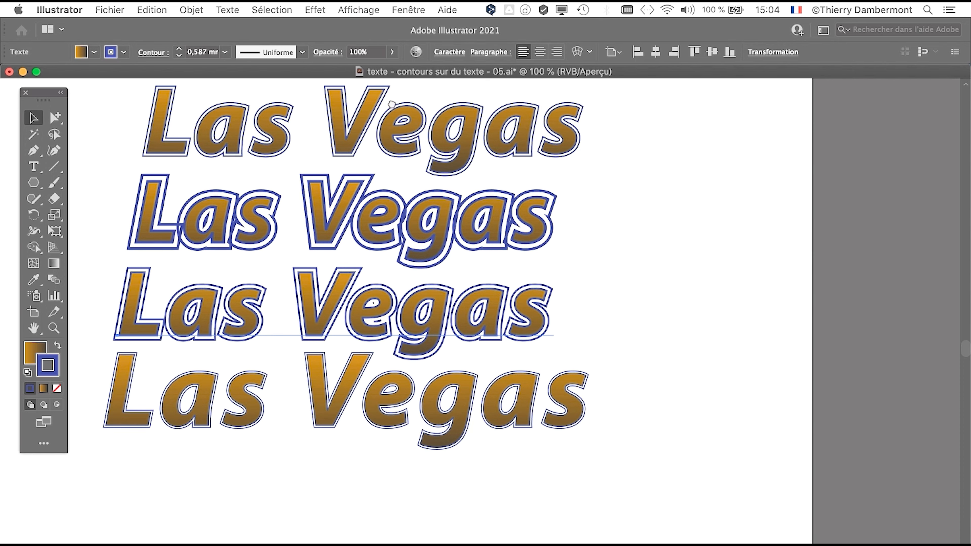
{"action": "scroll", "coordinate": [392, 104], "scroll_direction": "left", "scroll_amount": 3}
{"action": "scroll", "coordinate": [392, 104], "scroll_direction": "up", "scroll_amount": 1}
{"action": "left_click", "coordinate": [408, 10]}
{"action": "left_click", "coordinate": [658, 225]}
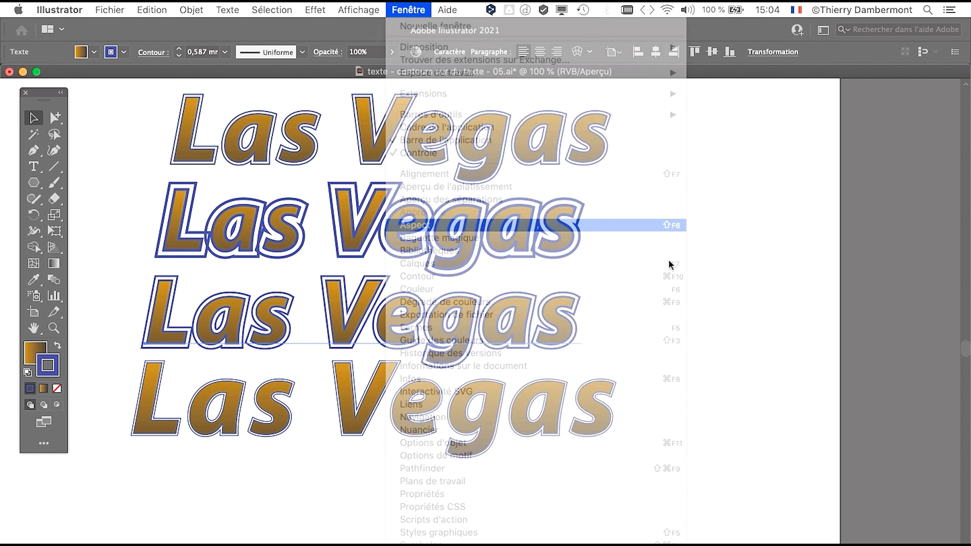
{"action": "left_click_drag", "start_coordinate": [820, 214], "coordinate": [660, 146]}
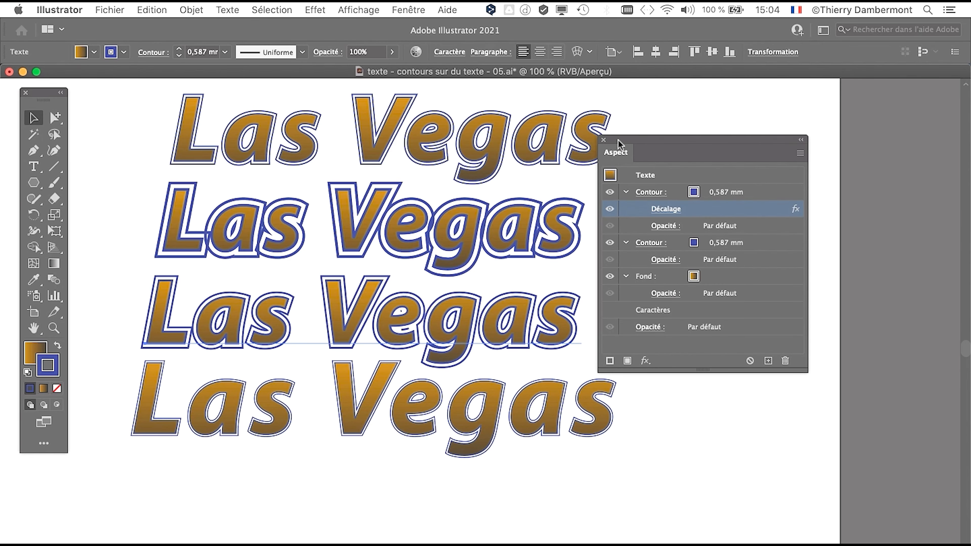
{"action": "left_click_drag", "start_coordinate": [618, 141], "coordinate": [791, 160]}
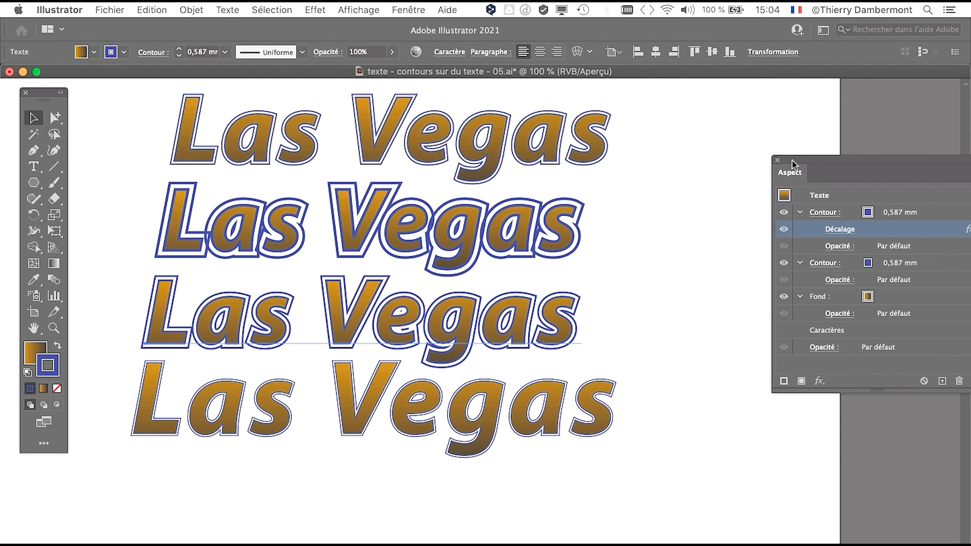
Move the third "Las Vegas" text sideways to the right, out of line with the other stacked texts.
{"action": "left_click", "coordinate": [392, 254]}
{"action": "mouse_move", "coordinate": [396, 249]}
{"action": "left_mouse_down"}
{"action": "mouse_move", "coordinate": [429, 249]}
{"action": "mouse_move", "coordinate": [403, 246]}
{"action": "left_mouse_up"}
{"action": "mouse_move", "coordinate": [422, 351]}
{"action": "left_mouse_down"}
{"action": "mouse_move", "coordinate": [430, 311]}
{"action": "mouse_move", "coordinate": [455, 356]}
{"action": "mouse_move", "coordinate": [554, 350]}
{"action": "mouse_move", "coordinate": [350, 348]}
{"action": "left_mouse_up"}
{"action": "key", "text": "space"}
{"action": "left_click_drag", "start_coordinate": [510, 349], "coordinate": [560, 345]}
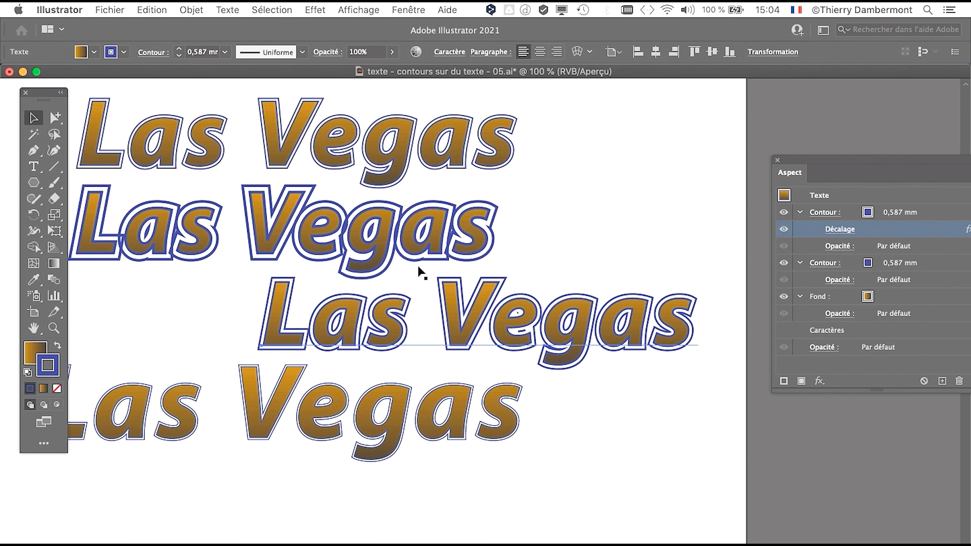
Extend the artboard's right edge so that the artboard is about 702 mm wide.
{"action": "key", "text": "super+minus"}
{"action": "key", "text": "super+minus"}
{"action": "key", "text": "super+minus"}
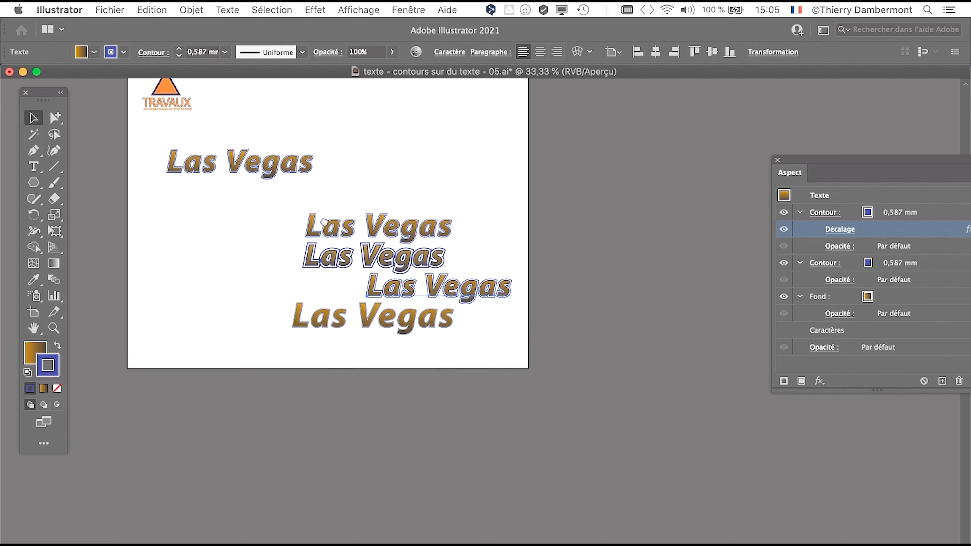
{"action": "left_click_drag", "start_coordinate": [324, 222], "coordinate": [252, 266]}
{"action": "left_click", "coordinate": [34, 313]}
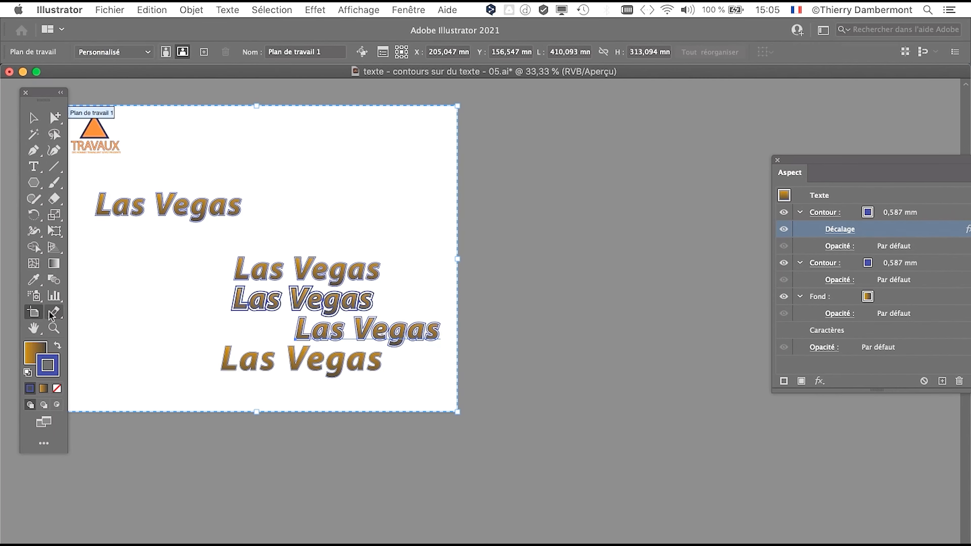
{"action": "left_click_drag", "start_coordinate": [457, 259], "coordinate": [743, 259]}
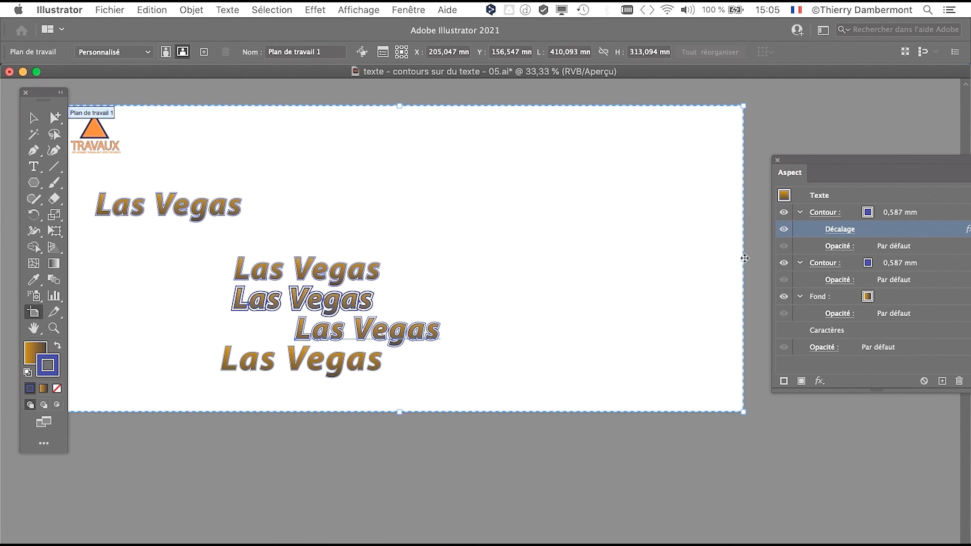
Copy the separate "Las Vegas" text with 0,4 mm contours into the empty right part of the artboard, making a vertical stack of four.
{"action": "left_click", "coordinate": [34, 117]}
{"action": "mouse_move", "coordinate": [145, 221]}
{"action": "left_mouse_down"}
{"action": "mouse_move", "coordinate": [165, 204]}
{"action": "mouse_move", "coordinate": [154, 215]}
{"action": "mouse_move", "coordinate": [164, 215]}
{"action": "left_mouse_up"}
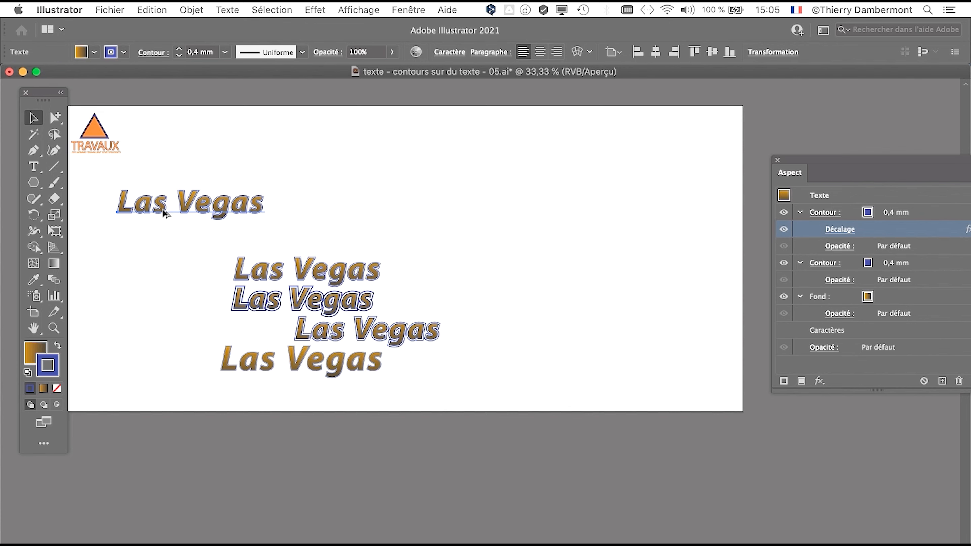
{"action": "left_click", "coordinate": [163, 209], "text": "super"}
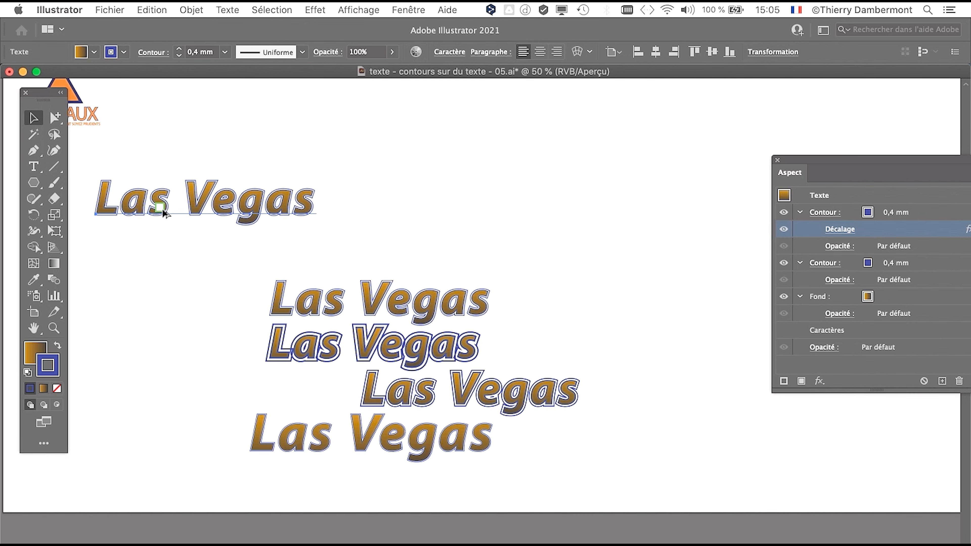
{"action": "left_click_drag", "start_coordinate": [791, 164], "coordinate": [753, 322]}
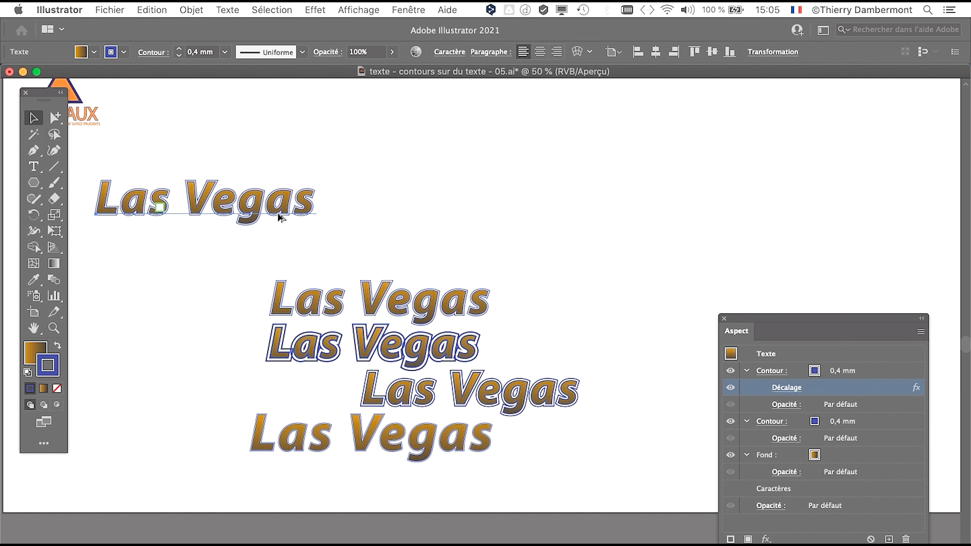
{"action": "left_click_drag", "start_coordinate": [278, 213], "coordinate": [795, 158]}
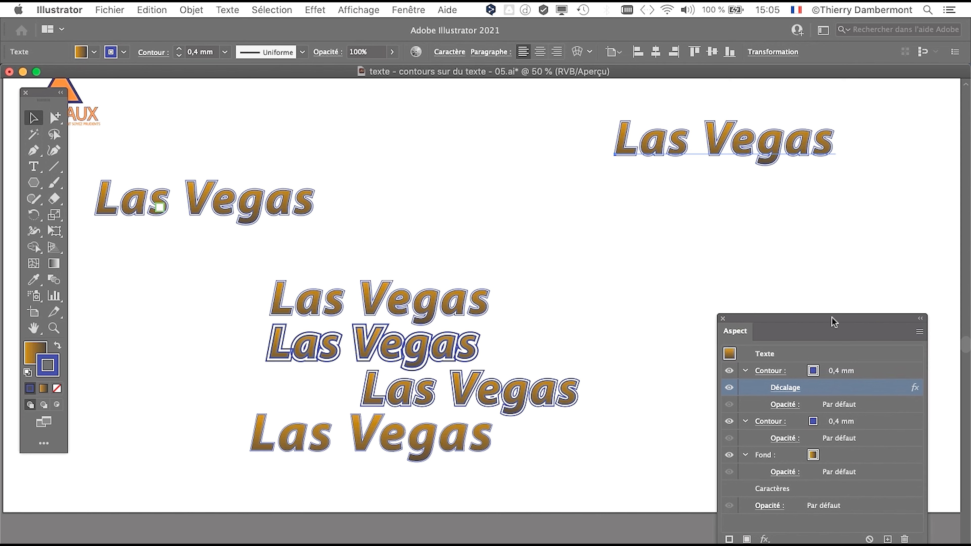
{"action": "left_click_drag", "start_coordinate": [832, 320], "coordinate": [325, 328]}
{"action": "left_click_drag", "start_coordinate": [748, 152], "coordinate": [747, 276]}
{"action": "left_click_drag", "start_coordinate": [747, 276], "coordinate": [747, 341]}
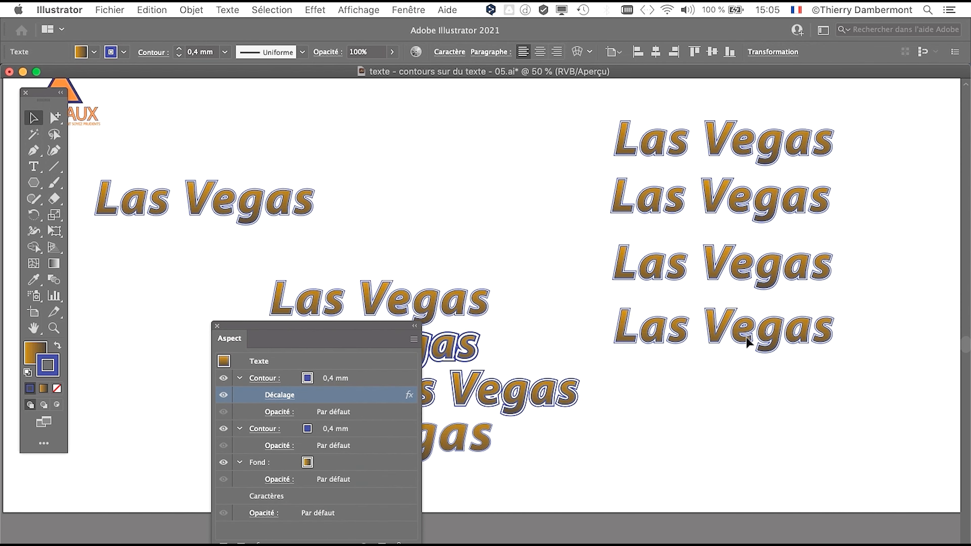
Turn off "Mettre à l'échelle les contours et les effets" in the general preferences.
{"action": "left_click", "coordinate": [59, 9]}
{"action": "mouse_move", "coordinate": [115, 46]}
{"action": "left_click", "coordinate": [240, 48]}
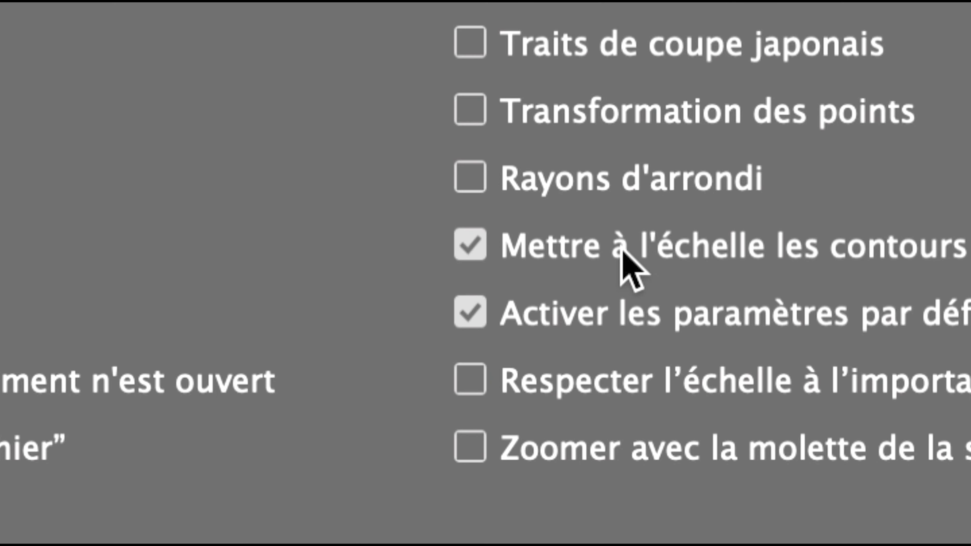
{"action": "left_click", "coordinate": [637, 252]}
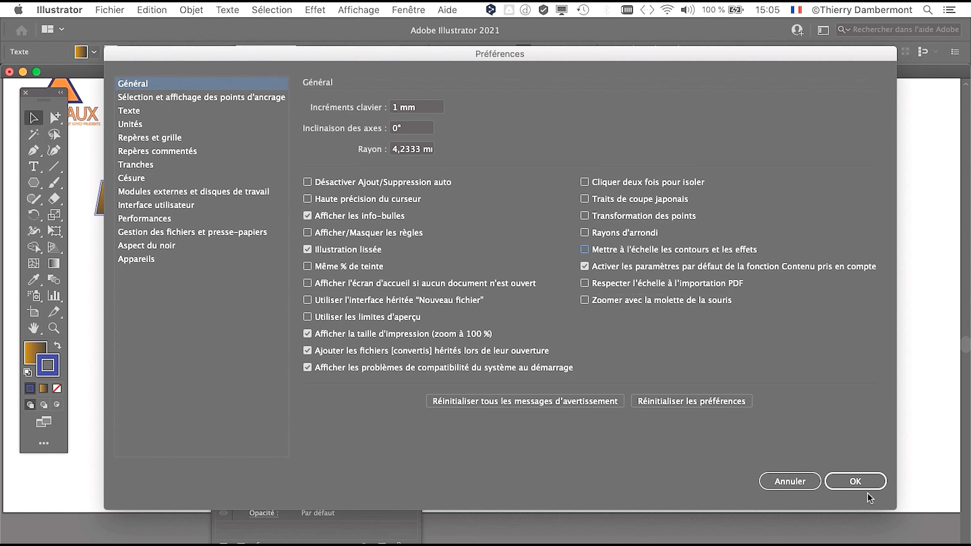
{"action": "left_click", "coordinate": [864, 487]}
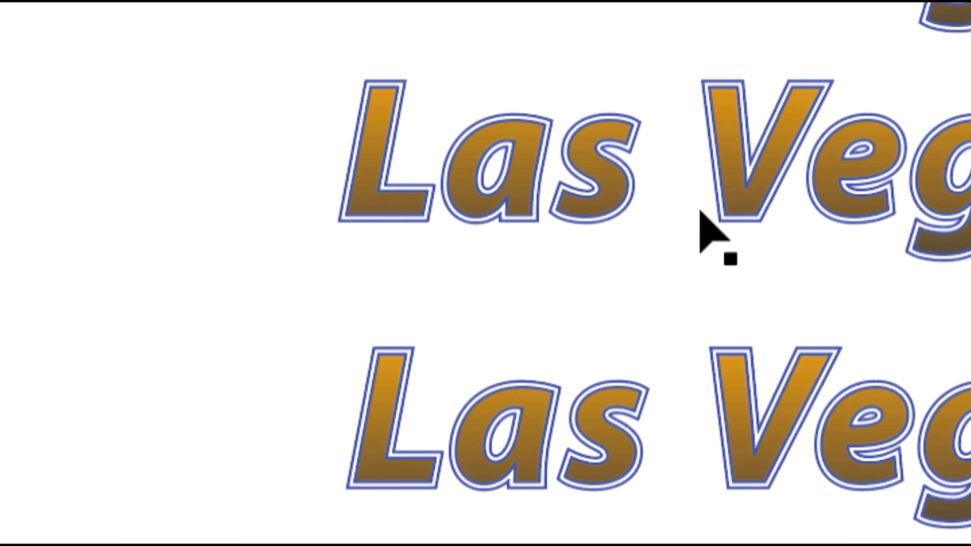
Reduce the second of the four new copies around its centre with Free Transform to slightly more than half its size.
{"action": "left_click", "coordinate": [700, 212]}
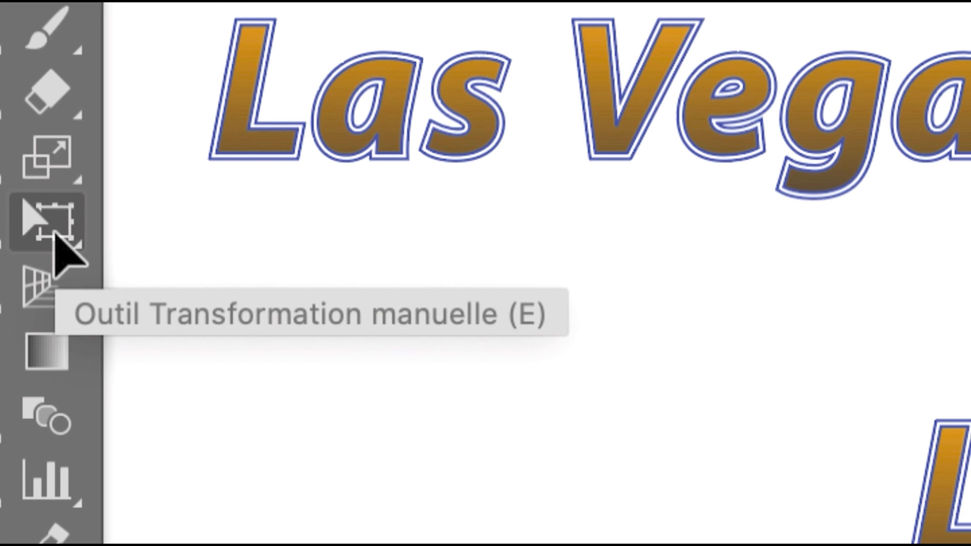
{"action": "left_click", "coordinate": [55, 231]}
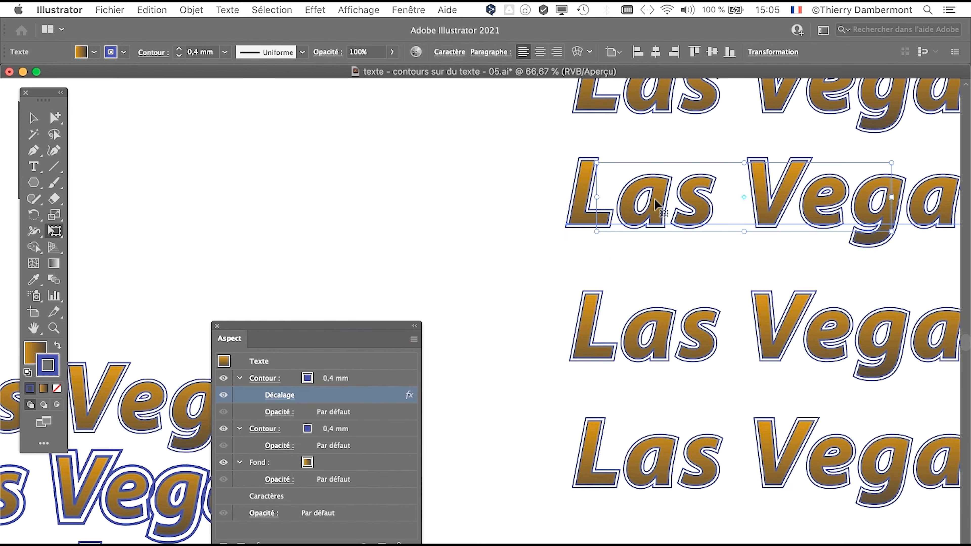
{"action": "key", "text": "super+1"}
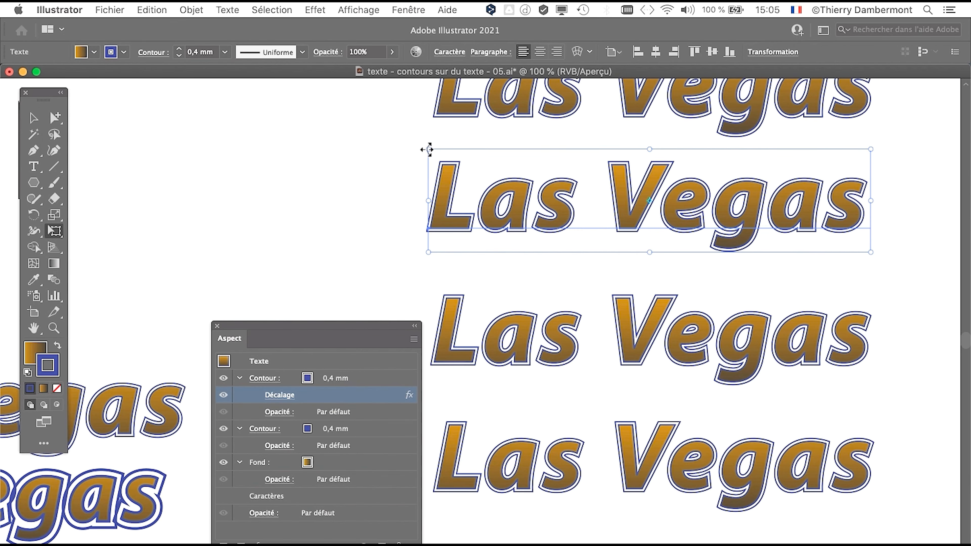
{"action": "left_click_drag", "start_coordinate": [429, 149], "coordinate": [520, 179]}
{"action": "left_click", "coordinate": [34, 118]}
{"action": "left_click", "coordinate": [321, 223]}
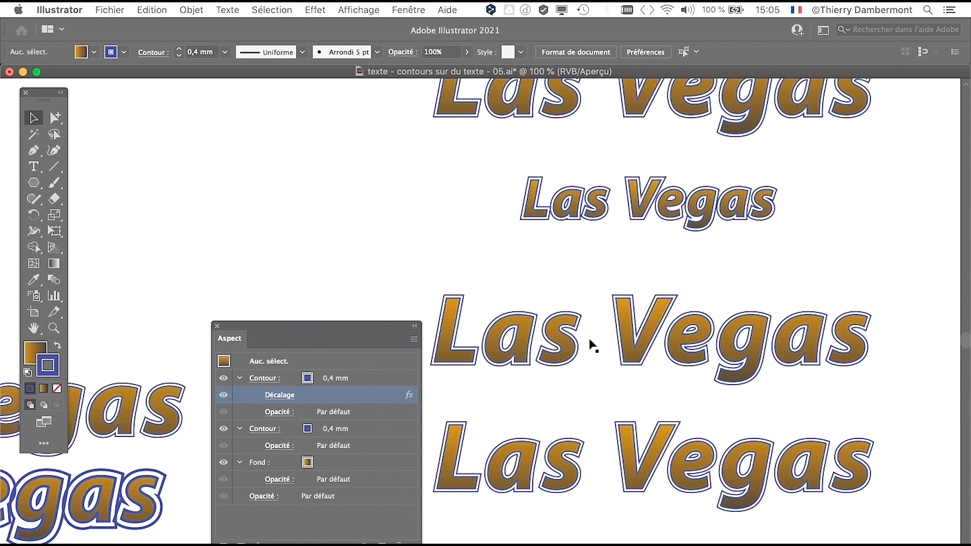
Reduce the third new copy around its centre with Free Transform to roughly a quarter of its size.
{"action": "left_click", "coordinate": [622, 356]}
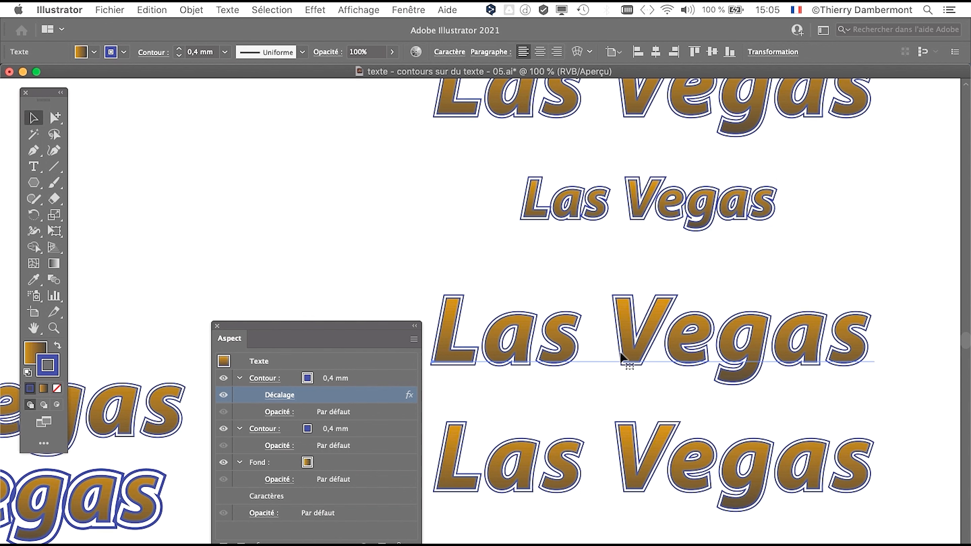
{"action": "left_click", "coordinate": [54, 231]}
{"action": "left_click_drag", "start_coordinate": [432, 282], "coordinate": [593, 319]}
{"action": "left_click", "coordinate": [33, 118]}
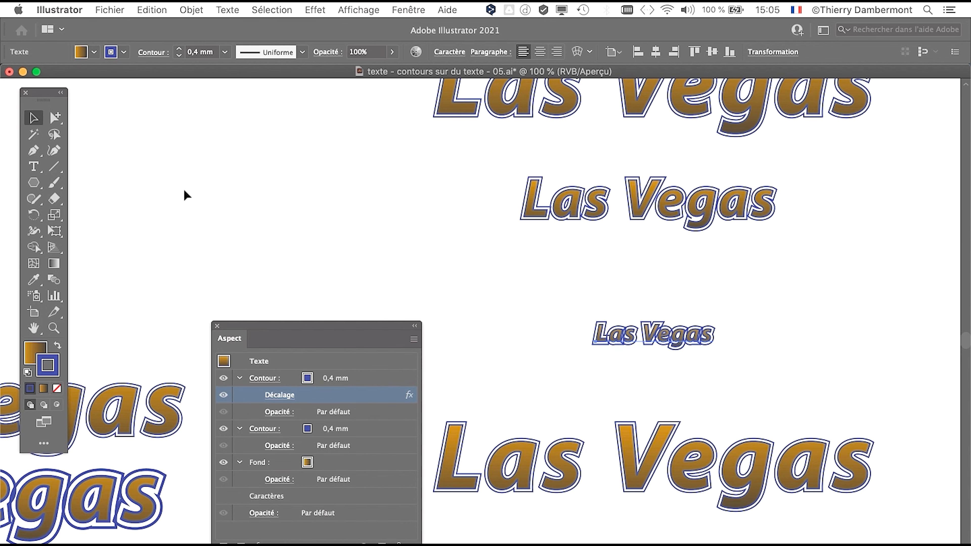
{"action": "left_click", "coordinate": [184, 195]}
Enlarge the fourth new copy with Free Transform to nearly twice its size.
{"action": "left_click", "coordinate": [687, 463]}
{"action": "key", "text": "super+minus"}
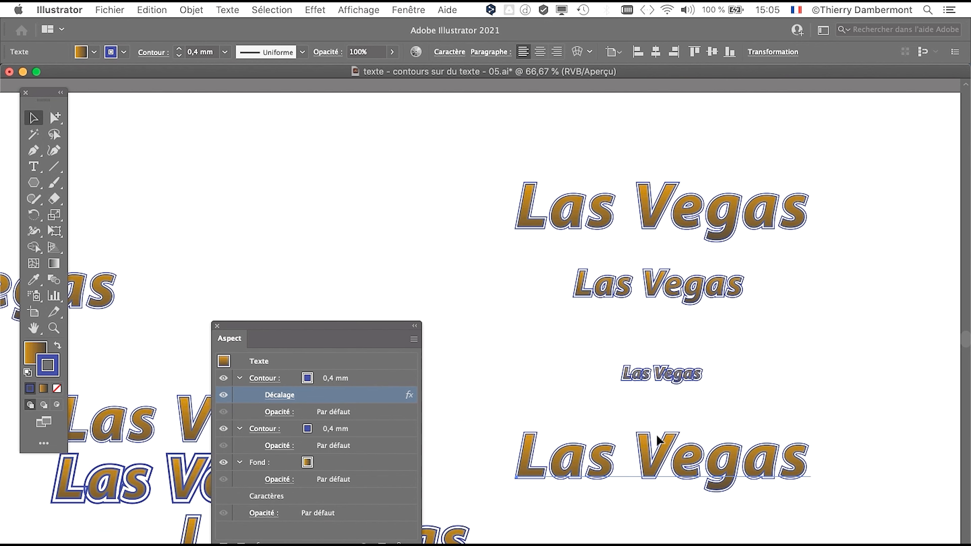
{"action": "scroll", "coordinate": [448, 219], "scroll_direction": "down", "scroll_amount": 5}
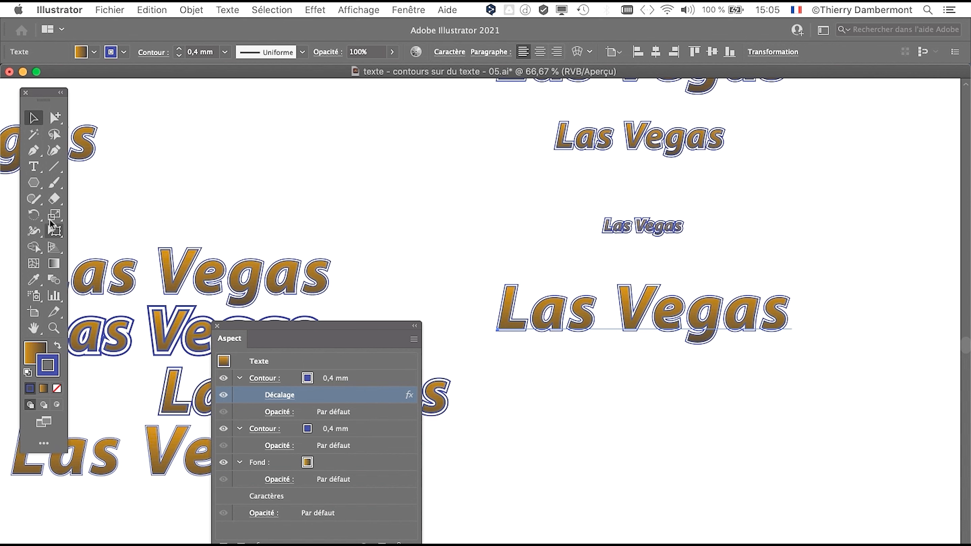
{"action": "left_click", "coordinate": [52, 228]}
{"action": "left_click_drag", "start_coordinate": [791, 344], "coordinate": [901, 369]}
{"action": "left_click_drag", "start_coordinate": [631, 310], "coordinate": [735, 304]}
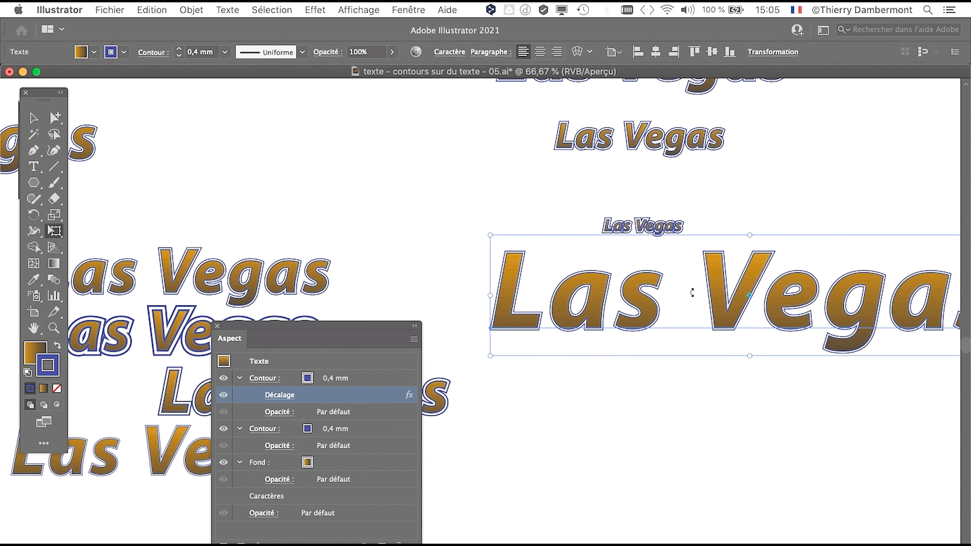
{"action": "left_click", "coordinate": [36, 121]}
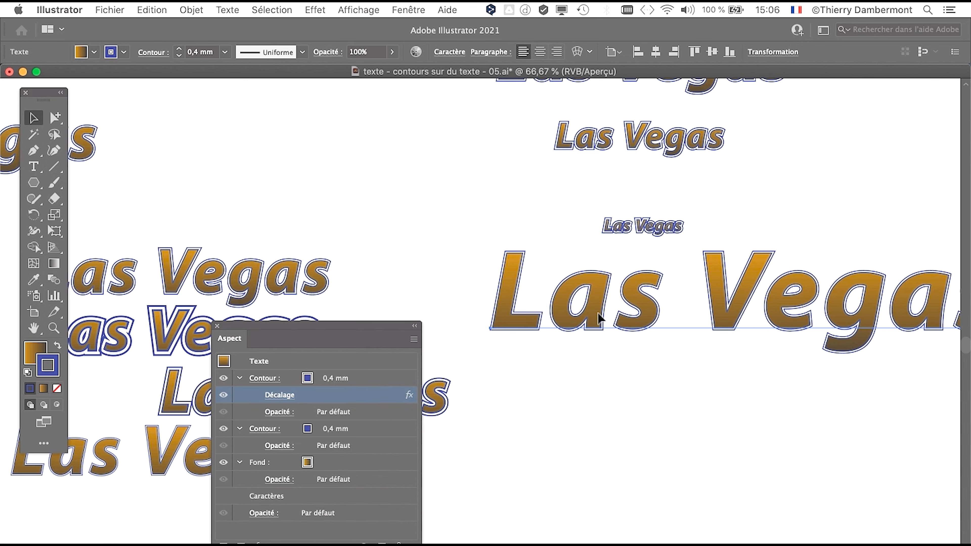
Duplicate the enlarged text straight below and scale the duplicate up to about one and a half times its size.
{"action": "left_click_drag", "start_coordinate": [601, 318], "coordinate": [602, 436]}
{"action": "key", "text": "super+minus"}
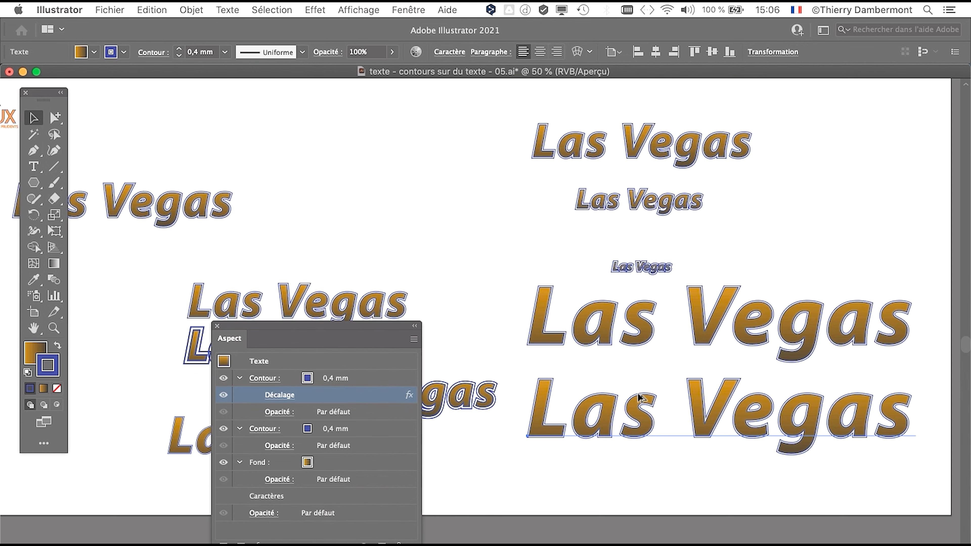
{"action": "left_click_drag", "start_coordinate": [563, 333], "coordinate": [456, 188]}
{"action": "key", "text": "e"}
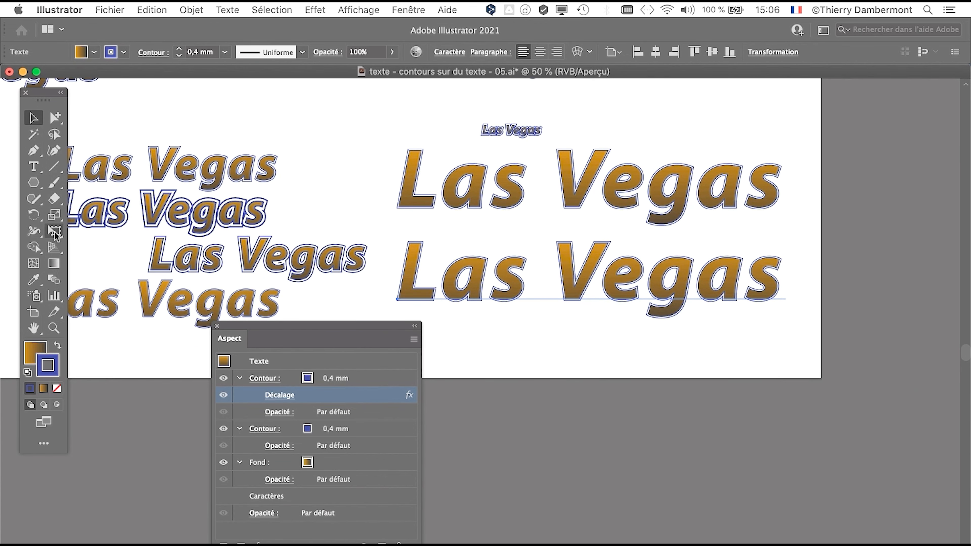
{"action": "left_click_drag", "start_coordinate": [786, 323], "coordinate": [968, 366]}
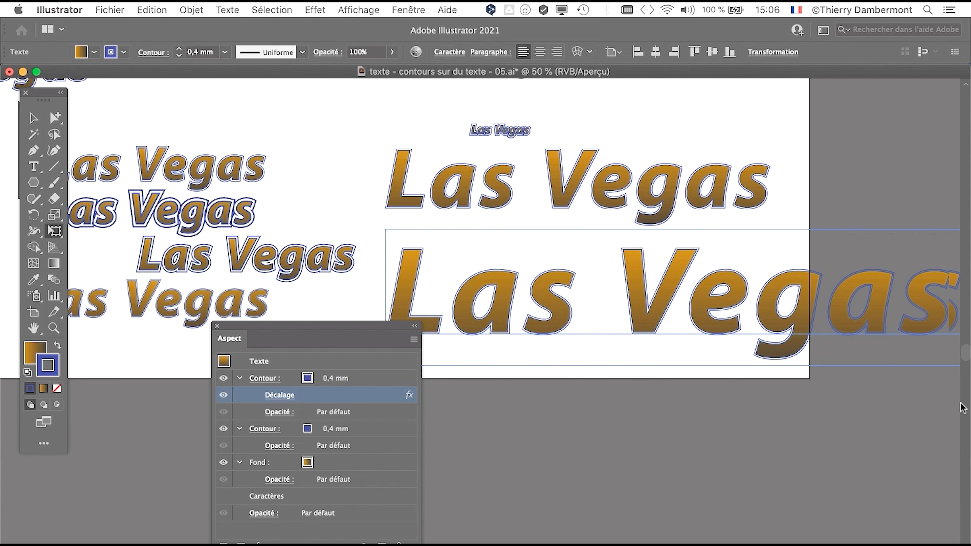
{"action": "left_click", "coordinate": [41, 124]}
{"action": "left_click", "coordinate": [617, 405]}
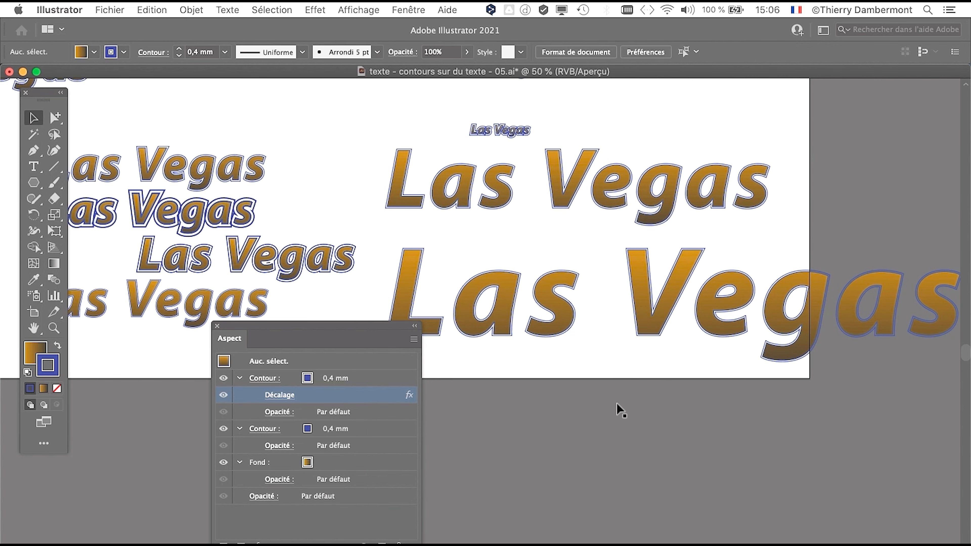
Move the Aspect window clear of the enlarged texts and examine their contour thickness and offset up close.
{"action": "left_click_drag", "start_coordinate": [347, 325], "coordinate": [223, 413]}
{"action": "scroll", "coordinate": [562, 289], "scroll_direction": "up", "scroll_amount": 2}
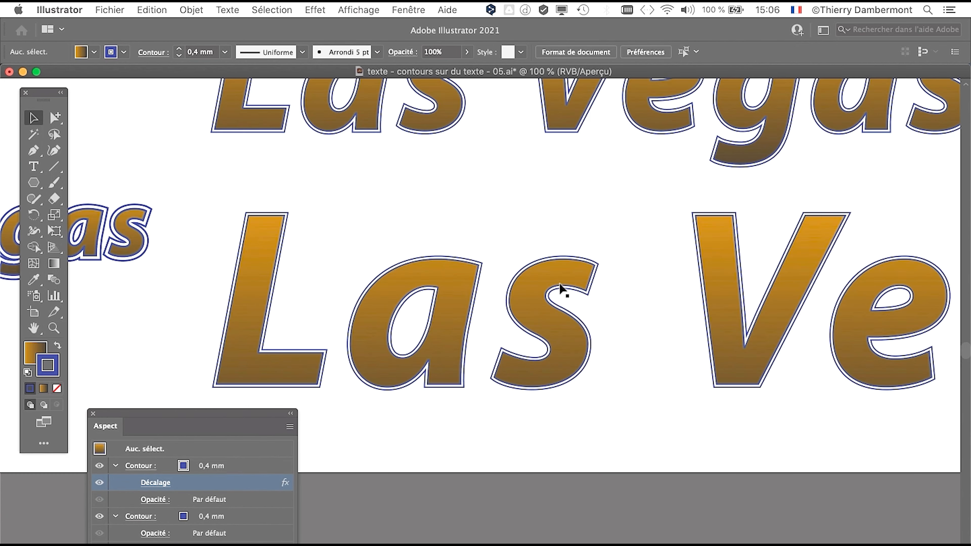
{"action": "scroll", "coordinate": [560, 287], "scroll_direction": "up", "scroll_amount": 1}
{"action": "scroll", "coordinate": [560, 288], "scroll_direction": "down", "scroll_amount": 1}
{"action": "scroll", "coordinate": [623, 240], "scroll_direction": "down", "scroll_amount": 3}
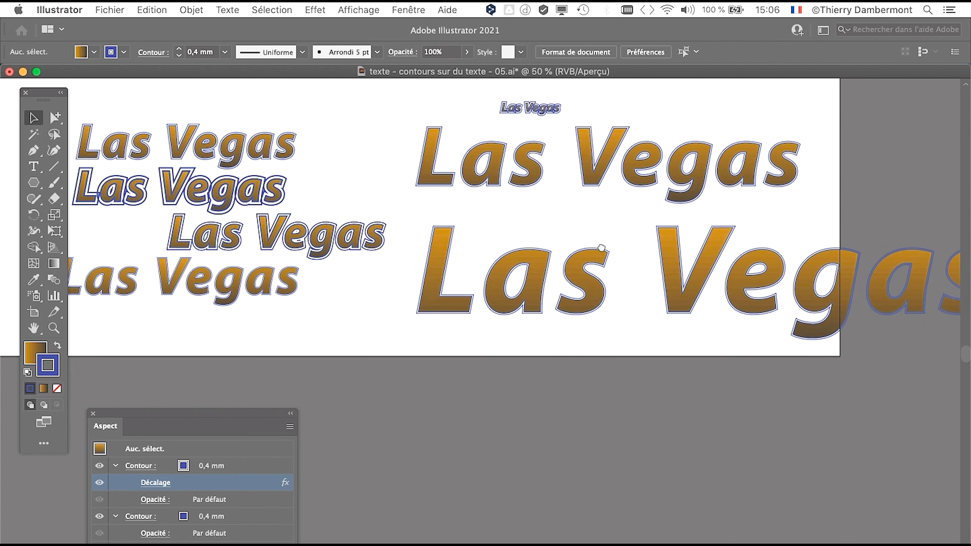
{"action": "scroll", "coordinate": [479, 331], "scroll_direction": "up", "scroll_amount": 1}
Rearrange the five differently sized "Las Vegas" copies into a compact stack with their left edges roughly lined up.
{"action": "left_click_drag", "start_coordinate": [428, 203], "coordinate": [430, 187]}
{"action": "left_click_drag", "start_coordinate": [532, 208], "coordinate": [613, 321]}
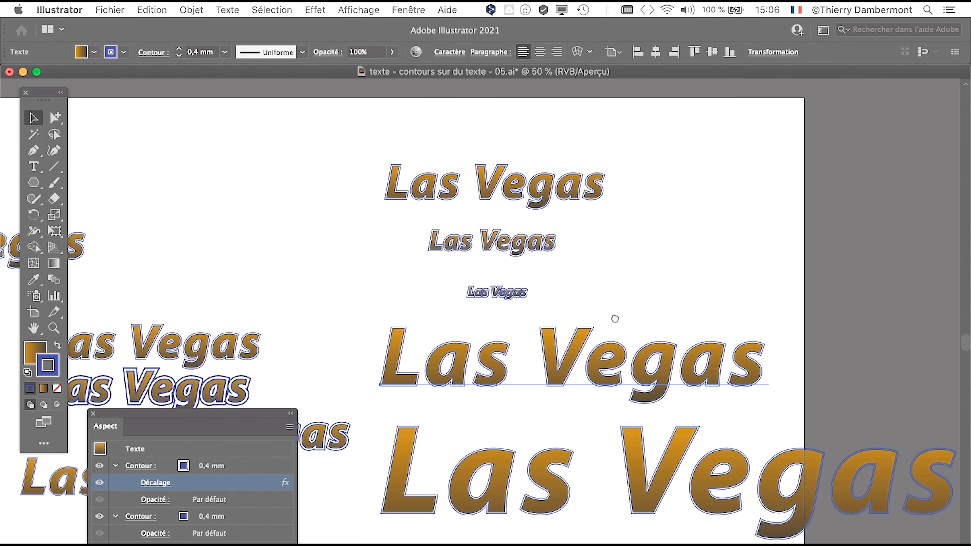
{"action": "left_click_drag", "start_coordinate": [531, 201], "coordinate": [650, 189]}
{"action": "left_click_drag", "start_coordinate": [534, 248], "coordinate": [606, 237]}
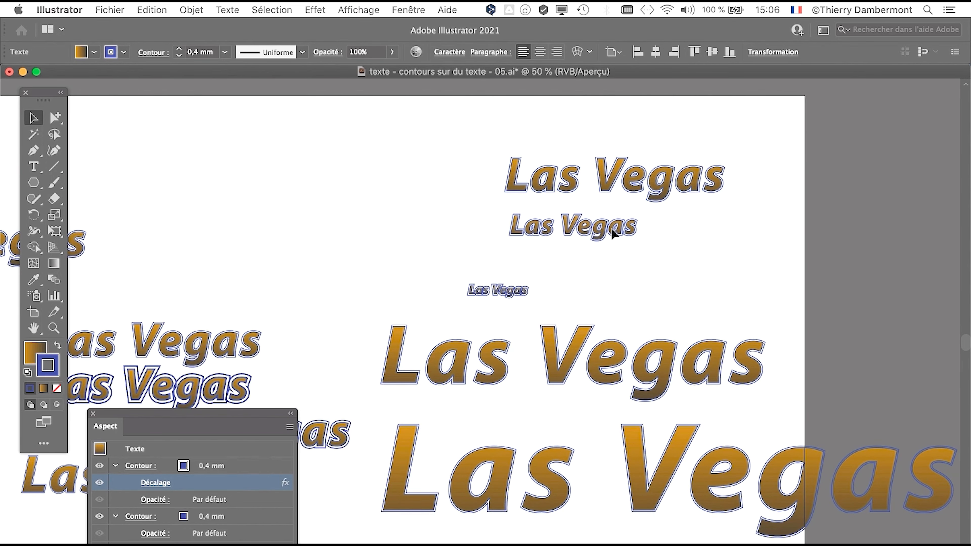
{"action": "left_click_drag", "start_coordinate": [519, 297], "coordinate": [550, 273]}
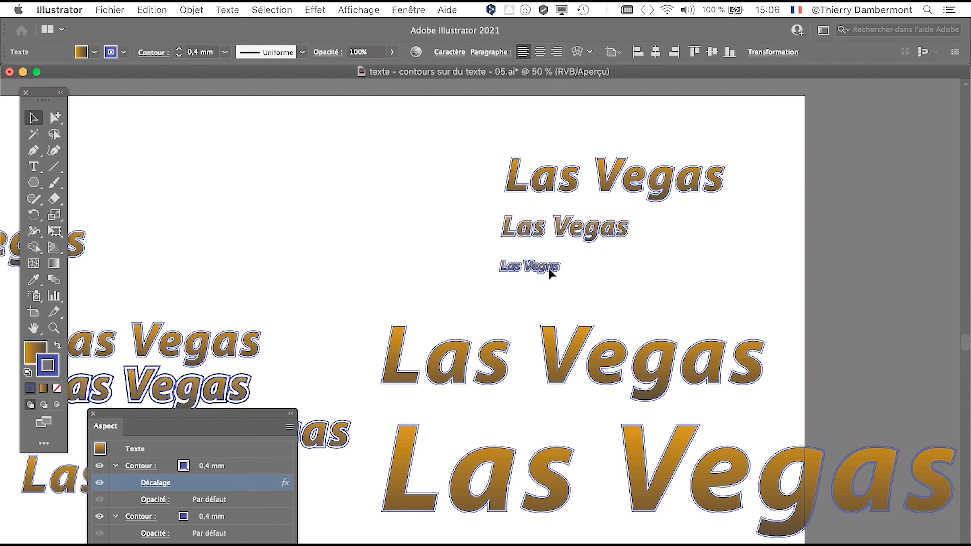
{"action": "left_click_drag", "start_coordinate": [547, 360], "coordinate": [647, 329]}
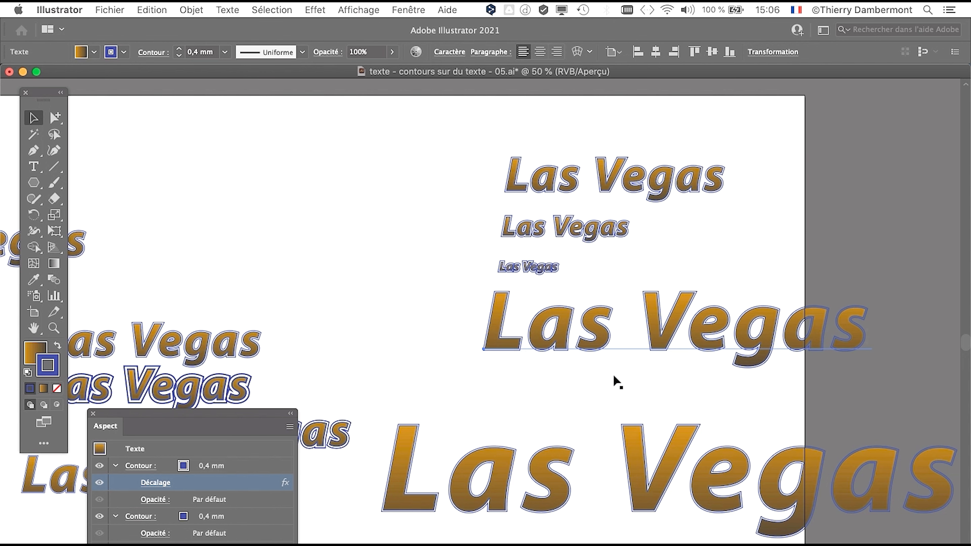
{"action": "left_click_drag", "start_coordinate": [506, 461], "coordinate": [621, 435]}
Widen the artboard on its right side until it fully contains the two enlarged "Las Vegas" texts, then deselect everything.
{"action": "scroll", "coordinate": [541, 384], "scroll_direction": "down", "scroll_amount": 1}
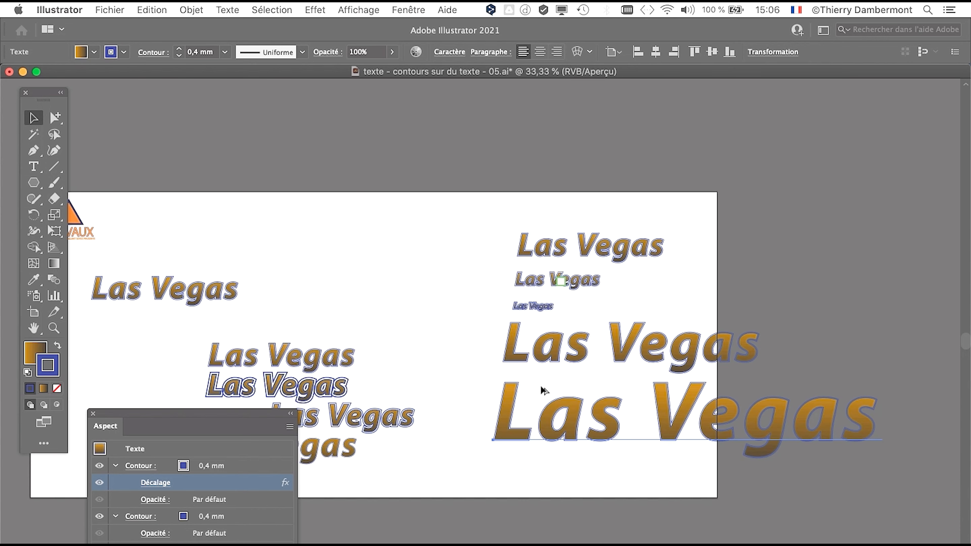
{"action": "left_click_drag", "start_coordinate": [462, 320], "coordinate": [369, 261]}
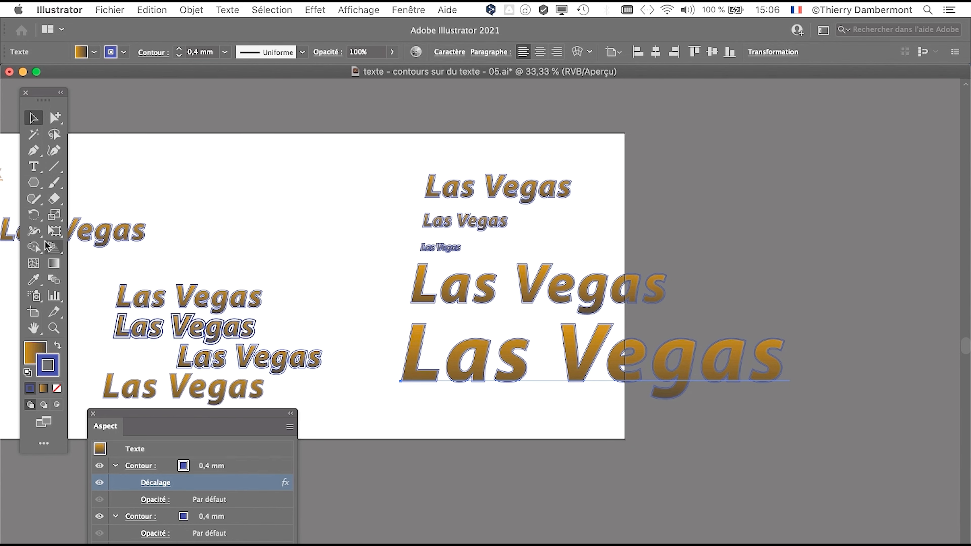
{"action": "left_click", "coordinate": [34, 312]}
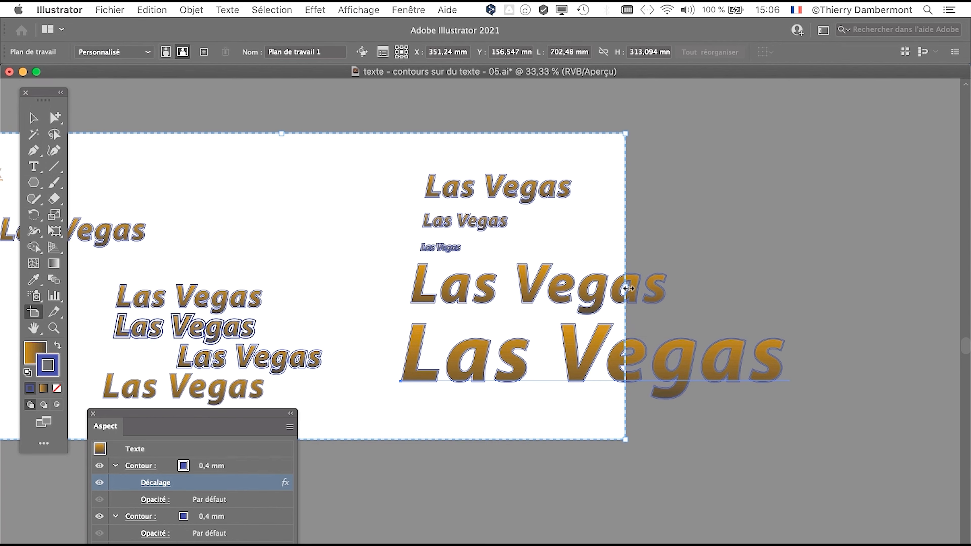
{"action": "left_click_drag", "start_coordinate": [625, 289], "coordinate": [811, 286]}
{"action": "left_click", "coordinate": [30, 118]}
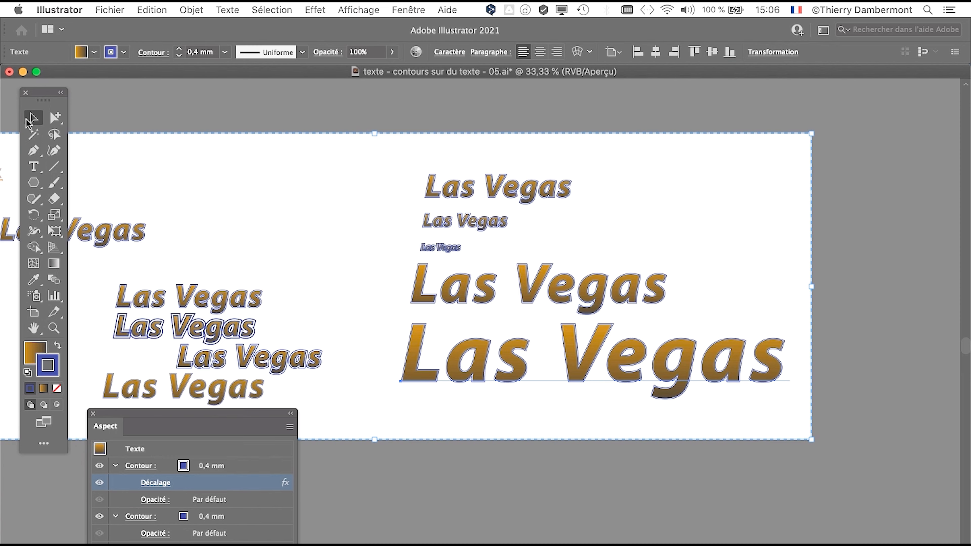
{"action": "left_click", "coordinate": [225, 130]}
Save the document as a new version named "texte - contours sur du texte - 06.ai" in Adobe Illustrator format.
{"action": "left_click", "coordinate": [109, 7]}
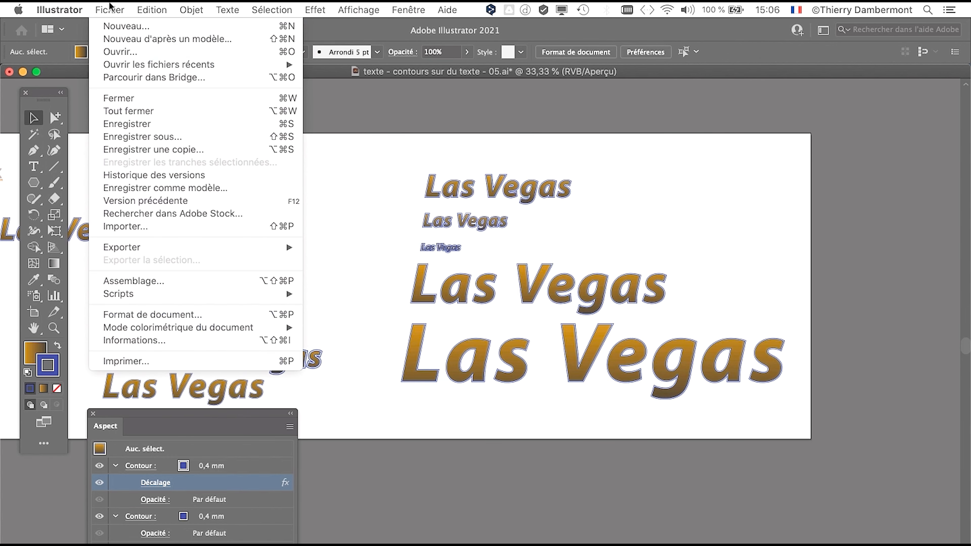
{"action": "left_click", "coordinate": [145, 137]}
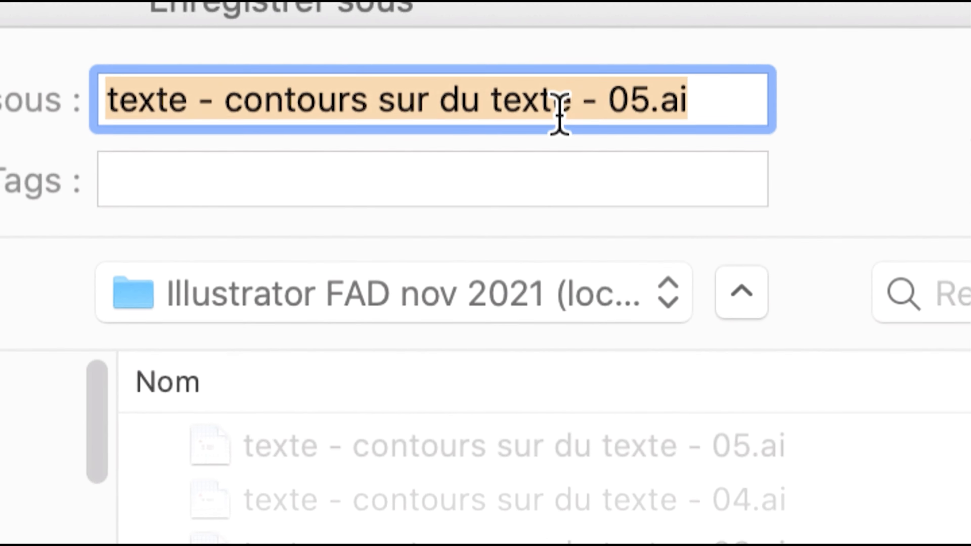
{"action": "left_click", "coordinate": [608, 102]}
{"action": "left_click_drag", "start_coordinate": [630, 102], "coordinate": [642, 109]}
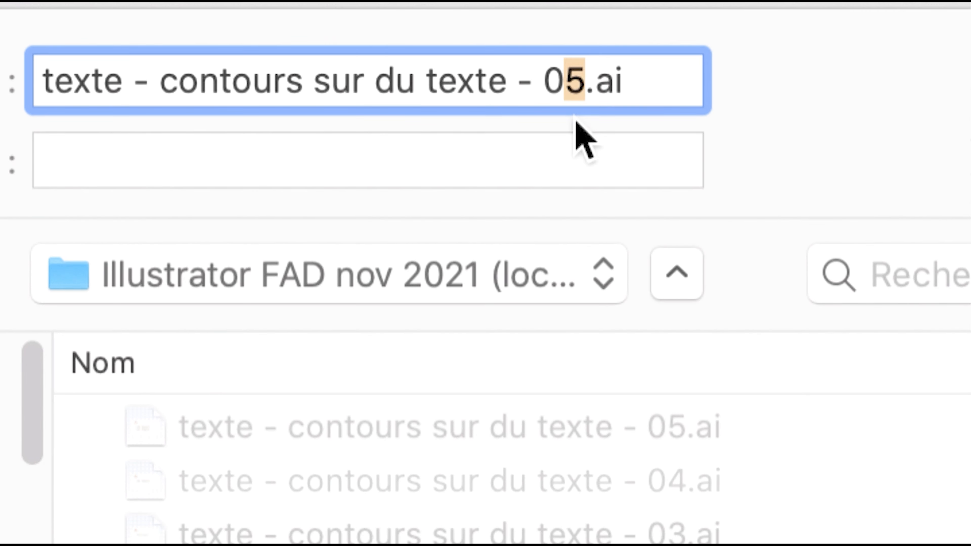
{"action": "type", "text": "6"}
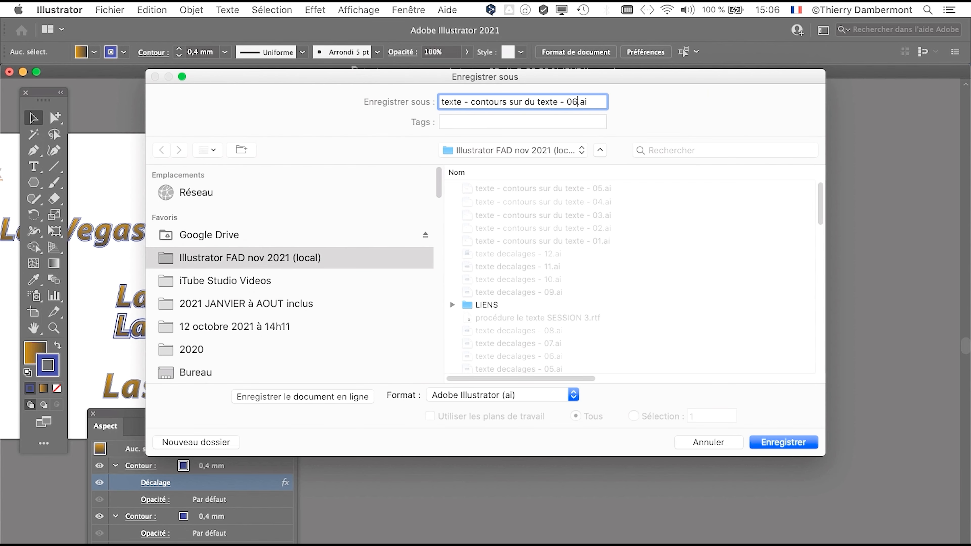
{"action": "key", "text": "Return"}
{"action": "key", "text": "Return"}
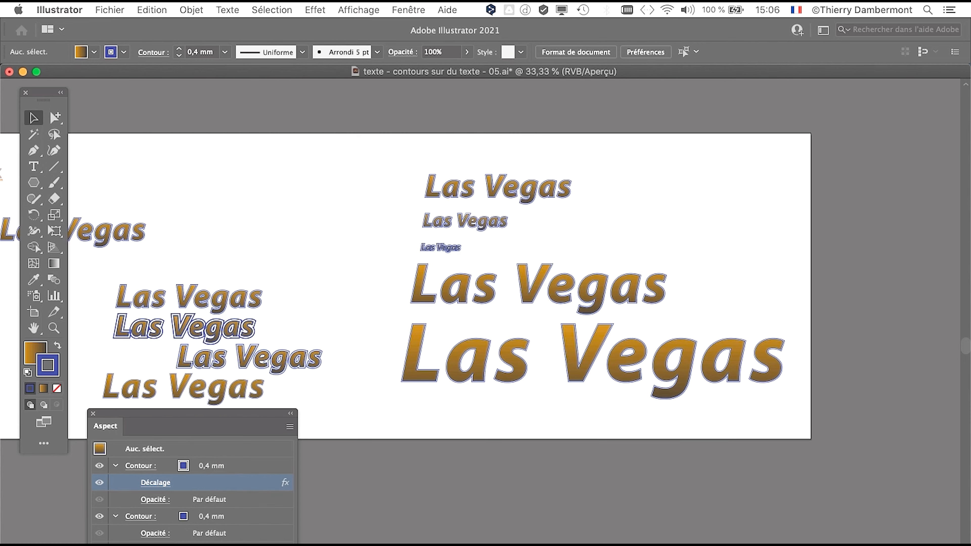
Examine up close how contour thickness and offset compare across the reduced and enlarged "Las Vegas" copies.
{"action": "scroll", "coordinate": [254, 316], "scroll_direction": "down", "scroll_amount": 3}
{"action": "scroll", "coordinate": [254, 316], "scroll_direction": "left", "scroll_amount": 3}
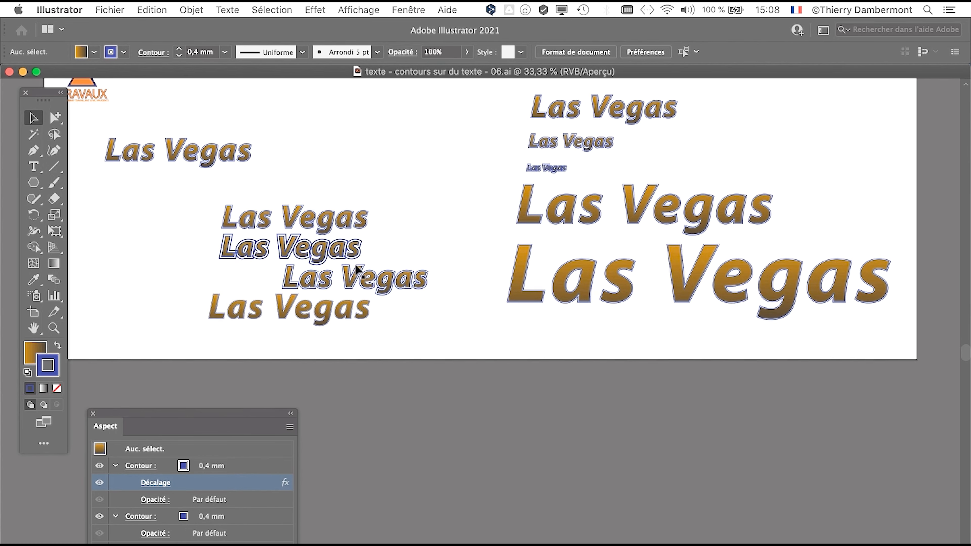
{"action": "scroll", "coordinate": [329, 246], "scroll_direction": "up", "scroll_amount": 3}
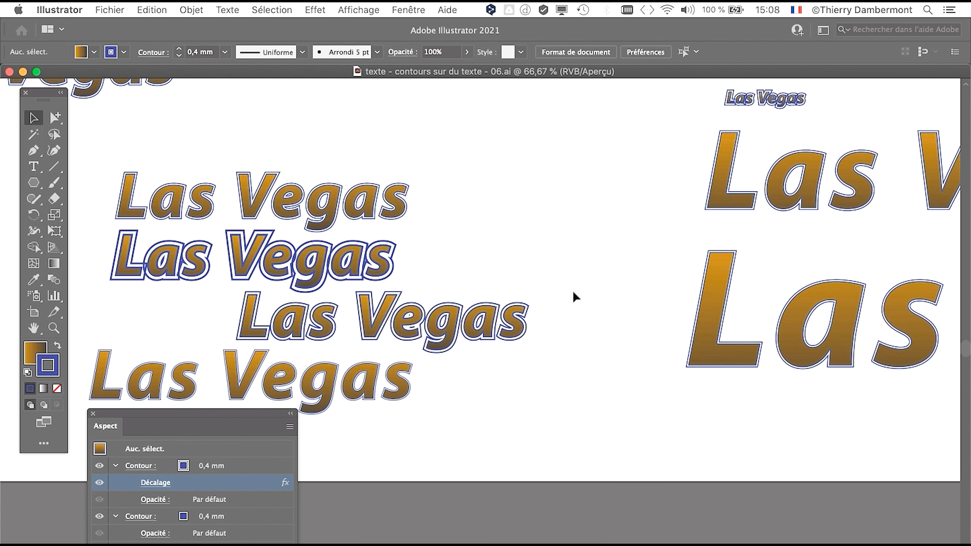
{"action": "scroll", "coordinate": [575, 296], "scroll_direction": "right", "scroll_amount": 10}
{"action": "scroll", "coordinate": [575, 296], "scroll_direction": "up", "scroll_amount": 5}
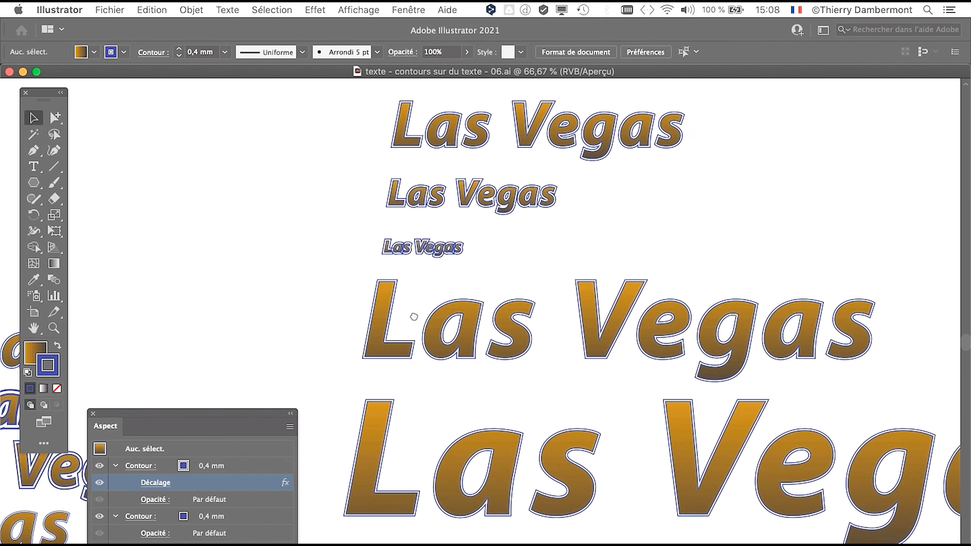
{"action": "left_click_drag", "start_coordinate": [414, 316], "coordinate": [581, 316]}
{"action": "scroll", "coordinate": [757, 196], "scroll_direction": "up", "scroll_amount": 1}
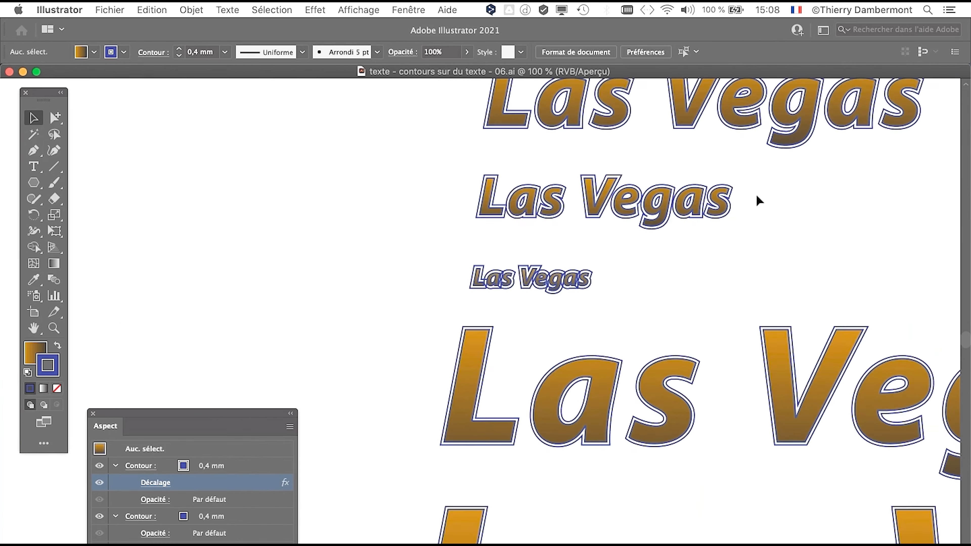
{"action": "scroll", "coordinate": [755, 195], "scroll_direction": "up", "scroll_amount": 1}
{"action": "scroll", "coordinate": [752, 196], "scroll_direction": "down", "scroll_amount": 1}
{"action": "scroll", "coordinate": [750, 196], "scroll_direction": "up", "scroll_amount": 3}
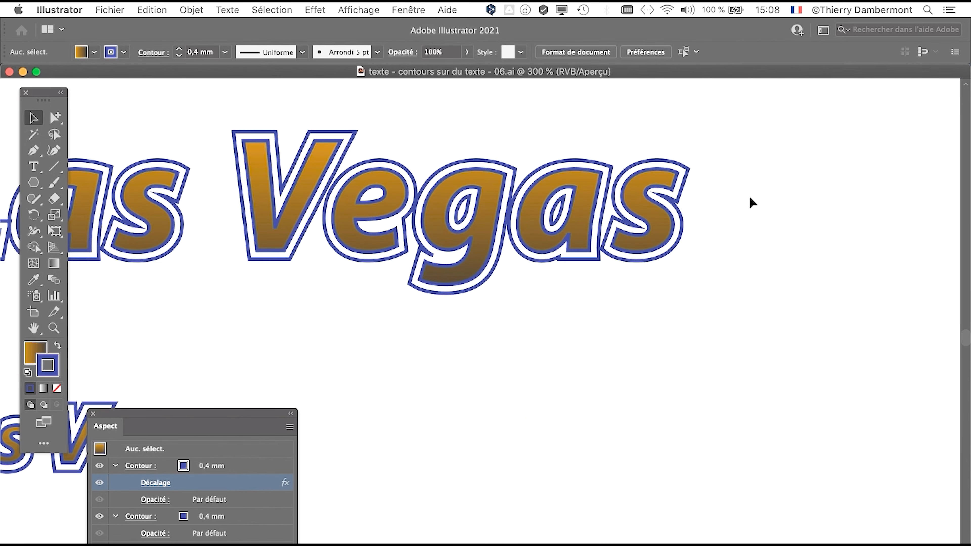
{"action": "scroll", "coordinate": [750, 197], "scroll_direction": "down", "scroll_amount": 3}
{"action": "scroll", "coordinate": [669, 282], "scroll_direction": "down", "scroll_amount": 1}
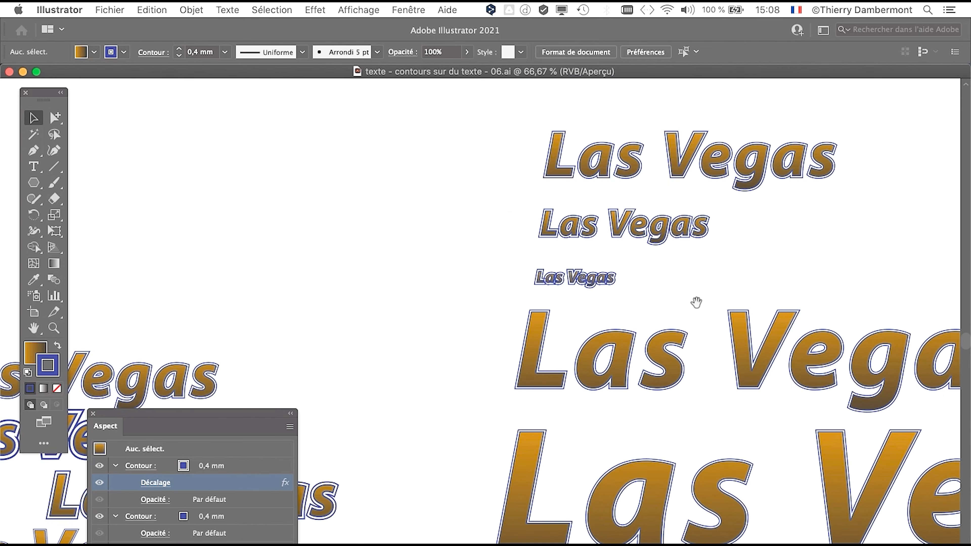
{"action": "left_click_drag", "start_coordinate": [733, 334], "coordinate": [717, 198]}
{"action": "scroll", "coordinate": [682, 371], "scroll_direction": "up", "scroll_amount": 3}
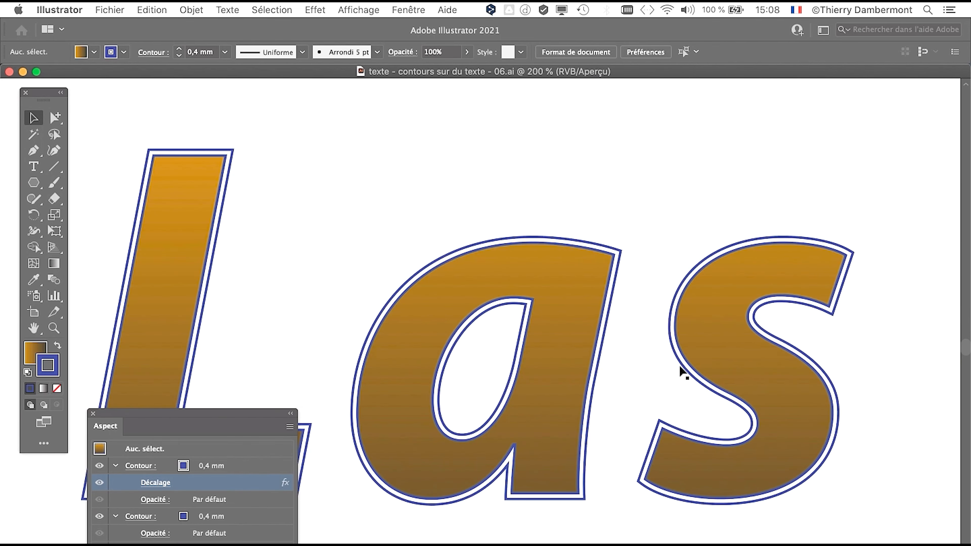
{"action": "scroll", "coordinate": [683, 371], "scroll_direction": "down", "scroll_amount": 4}
{"action": "left_click_drag", "start_coordinate": [721, 418], "coordinate": [605, 304]}
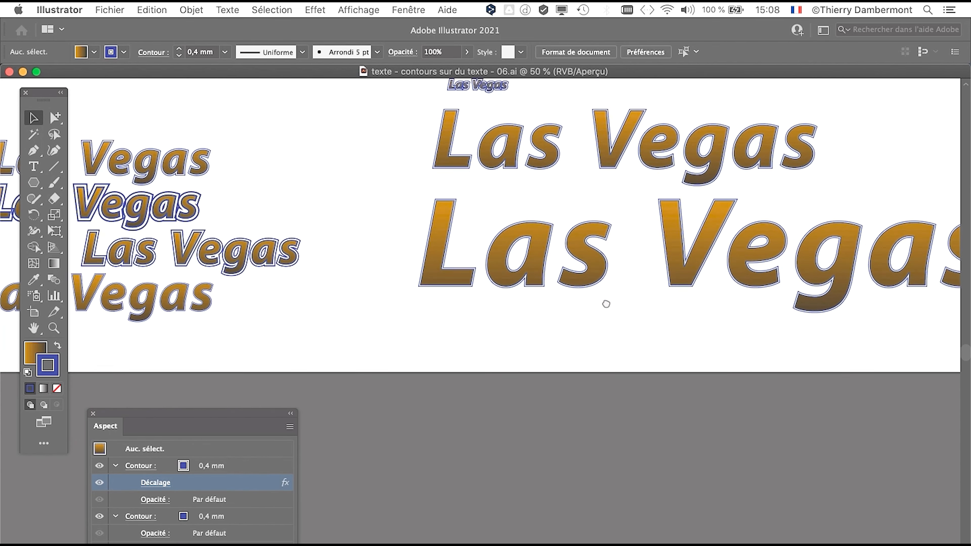
{"action": "left_click_drag", "start_coordinate": [700, 299], "coordinate": [704, 325]}
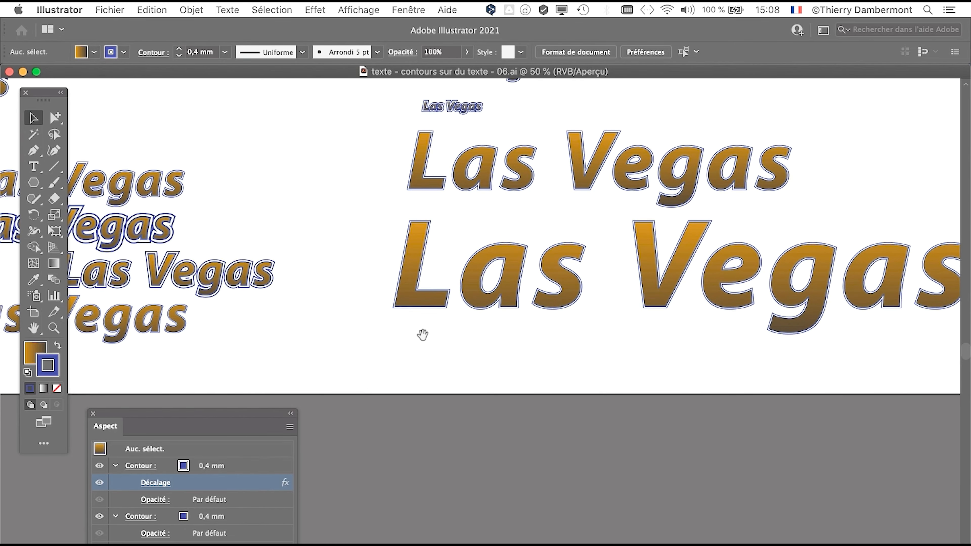
{"action": "left_click_drag", "start_coordinate": [422, 335], "coordinate": [535, 348]}
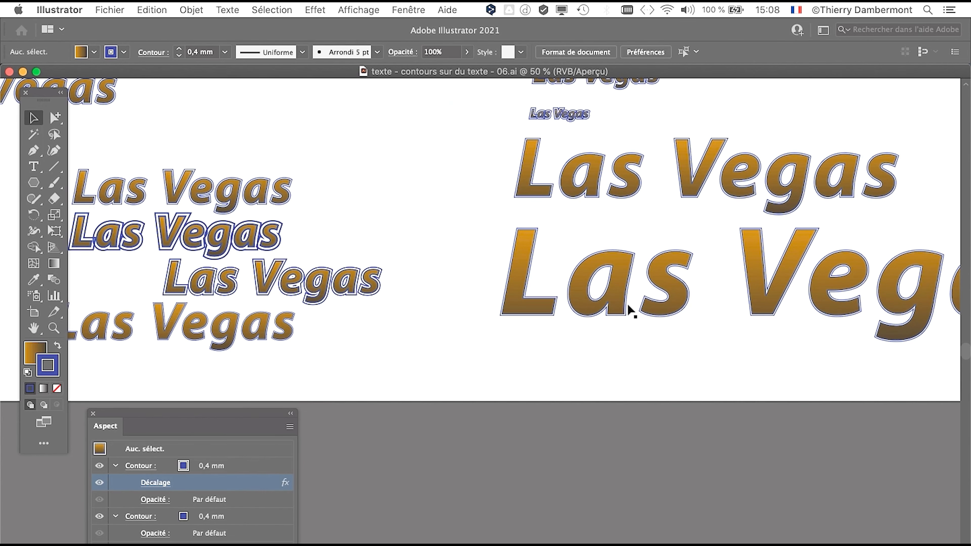
Move the third "Las Vegas" text of the middle group farther right, clear of its neighbours.
{"action": "scroll", "coordinate": [174, 237], "scroll_direction": "up", "scroll_amount": 2}
{"action": "left_click_drag", "start_coordinate": [400, 267], "coordinate": [557, 236]}
{"action": "left_click_drag", "start_coordinate": [553, 294], "coordinate": [657, 306]}
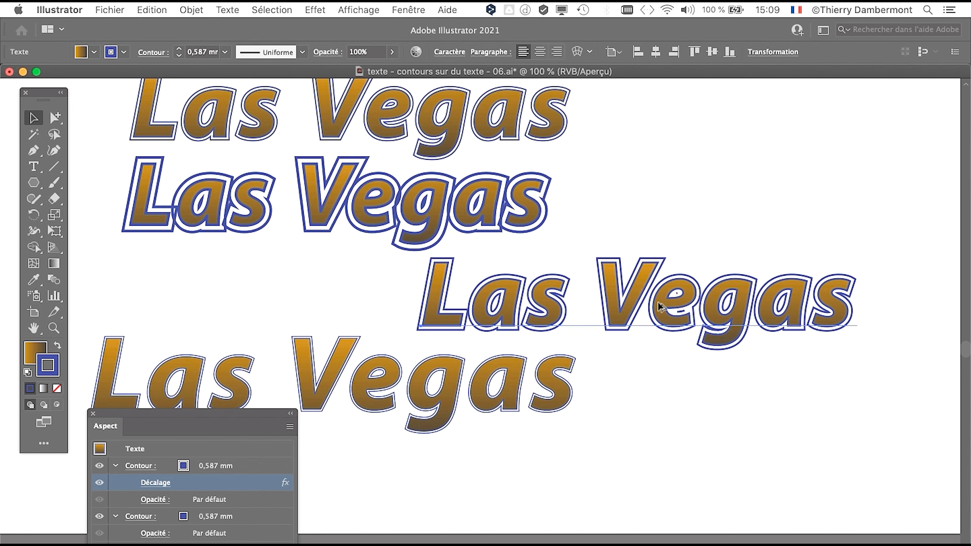
{"action": "scroll", "coordinate": [657, 306], "scroll_direction": "up", "scroll_amount": 2}
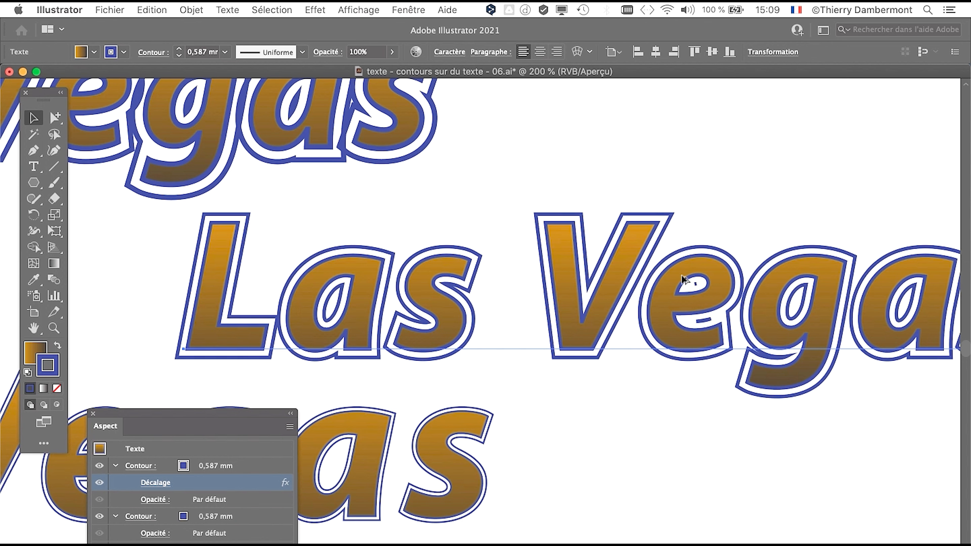
{"action": "scroll", "coordinate": [684, 280], "scroll_direction": "down", "scroll_amount": 3}
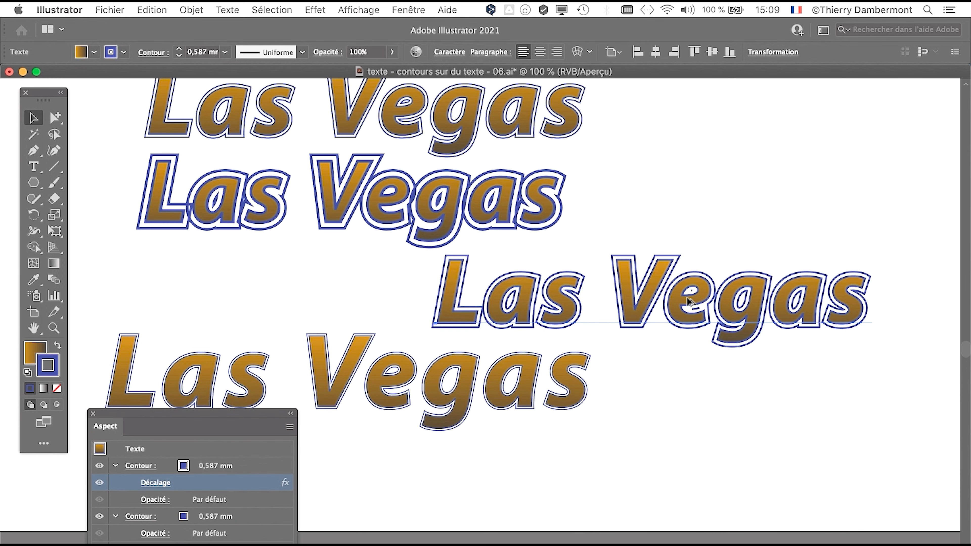
{"action": "scroll", "coordinate": [687, 301], "scroll_direction": "down", "scroll_amount": 1}
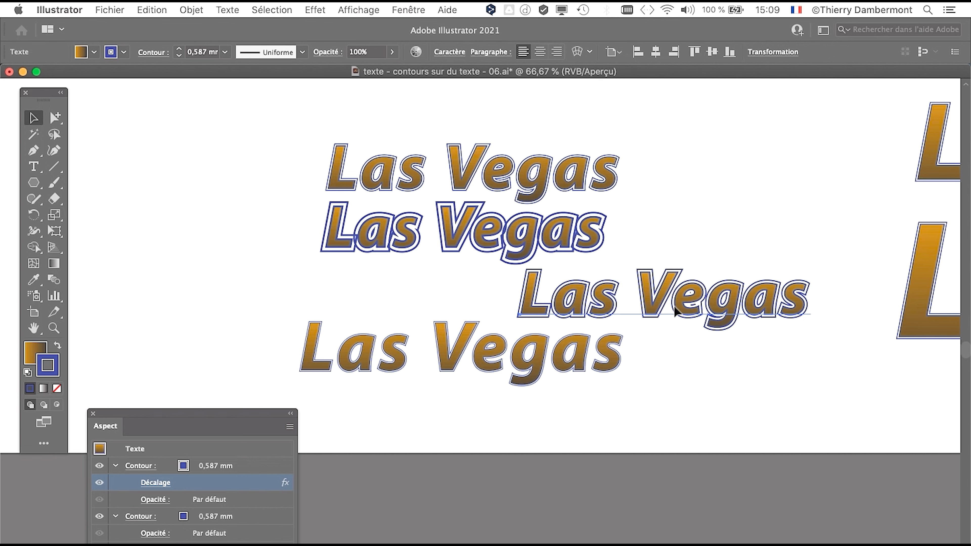
{"action": "mouse_move", "coordinate": [688, 303]}
{"action": "left_mouse_down"}
{"action": "mouse_move", "coordinate": [730, 292]}
{"action": "mouse_move", "coordinate": [708, 305]}
{"action": "left_mouse_up"}
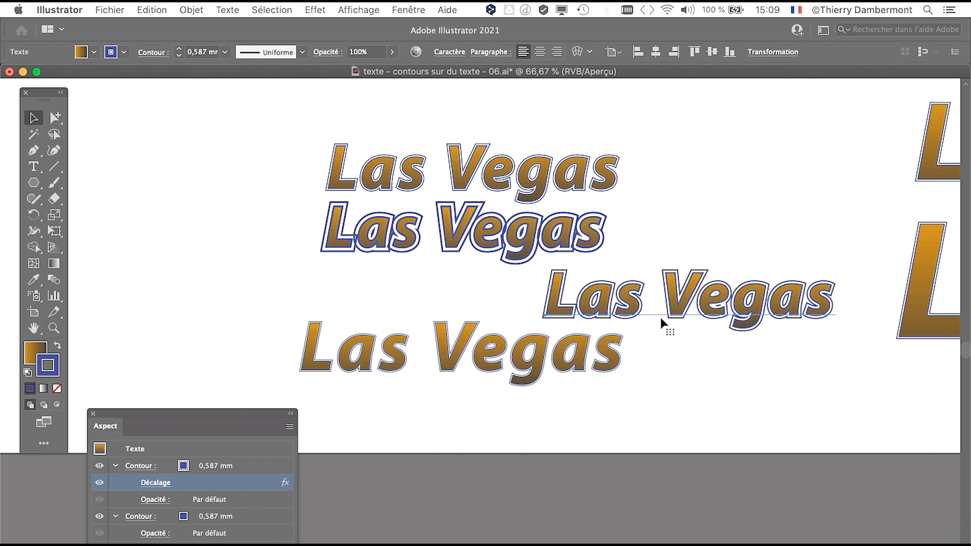
Copy the isolated "Las Vegas" text with the 0,587 mm contours to the clipboard.
{"action": "key", "text": "super+plus"}
{"action": "key", "text": "super+plus"}
{"action": "key", "text": "super+minus"}
{"action": "left_click_drag", "start_coordinate": [679, 312], "coordinate": [458, 297]}
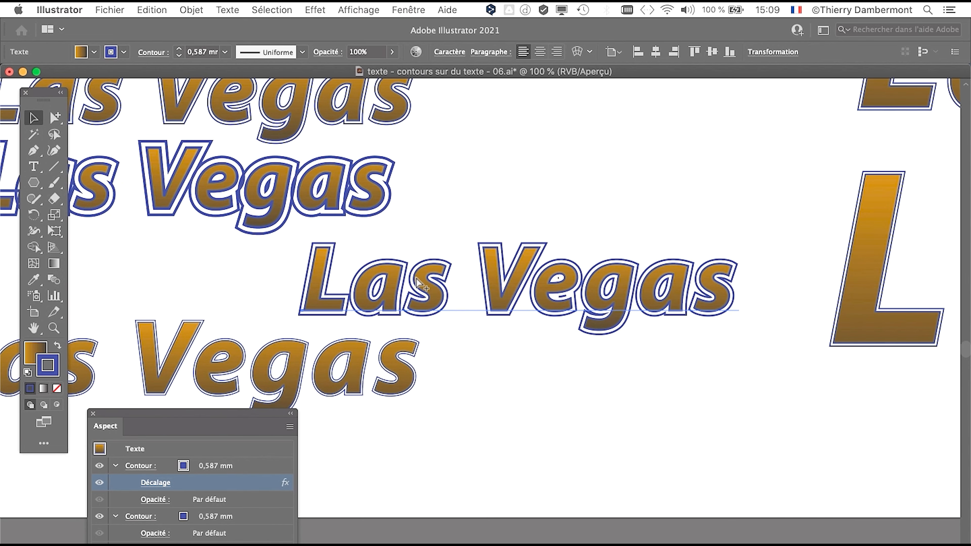
{"action": "left_click", "coordinate": [152, 10]}
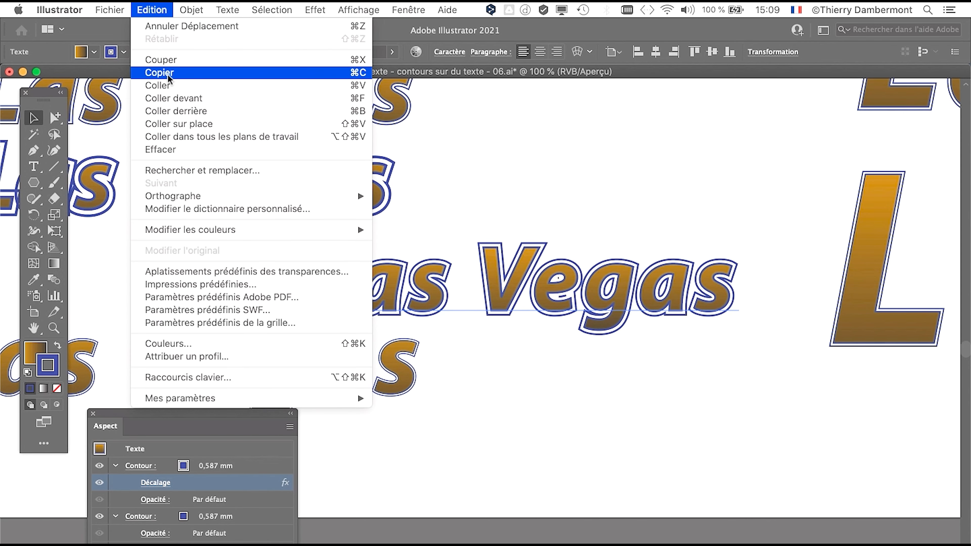
{"action": "left_click", "coordinate": [168, 76]}
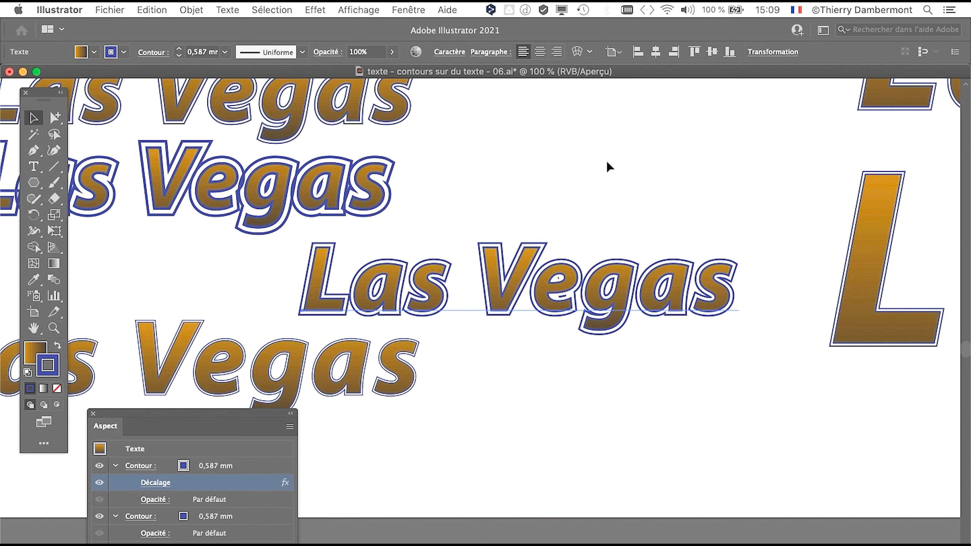
Create a new portrait A4 print document, 210 x 297 mm, with the colour mode set to RVB.
{"action": "scroll", "coordinate": [607, 166], "scroll_direction": "down", "scroll_amount": 3}
{"action": "left_click_drag", "start_coordinate": [590, 172], "coordinate": [390, 287]}
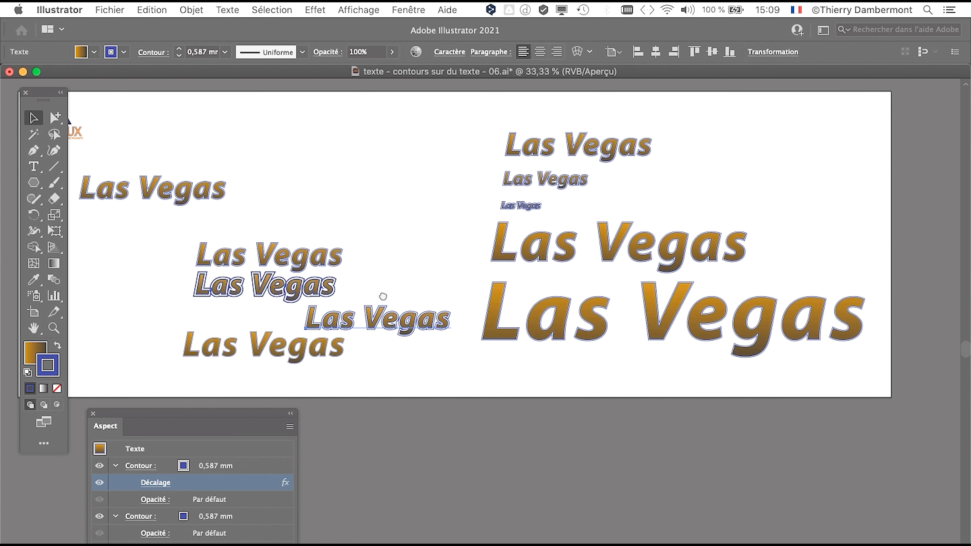
{"action": "left_click", "coordinate": [109, 10]}
{"action": "left_click", "coordinate": [121, 30]}
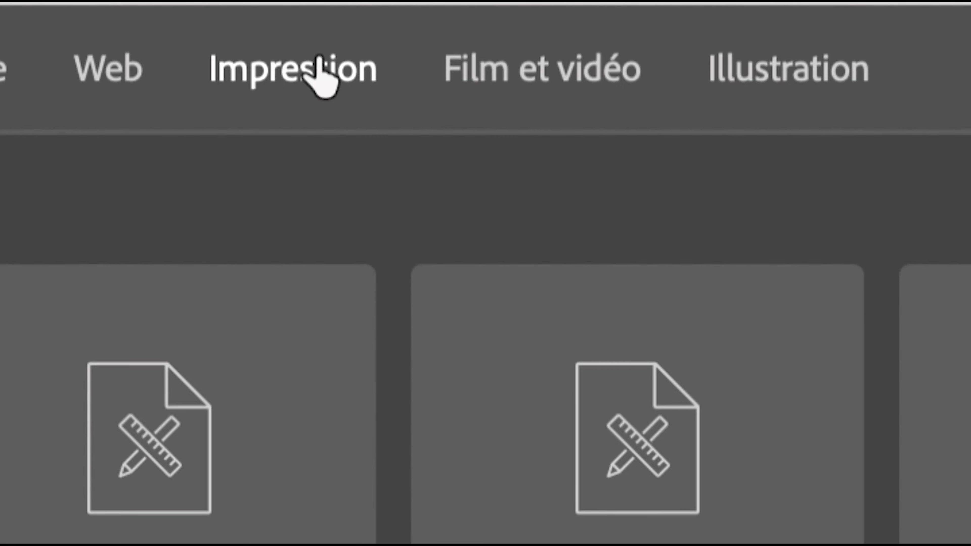
{"action": "left_click", "coordinate": [320, 75]}
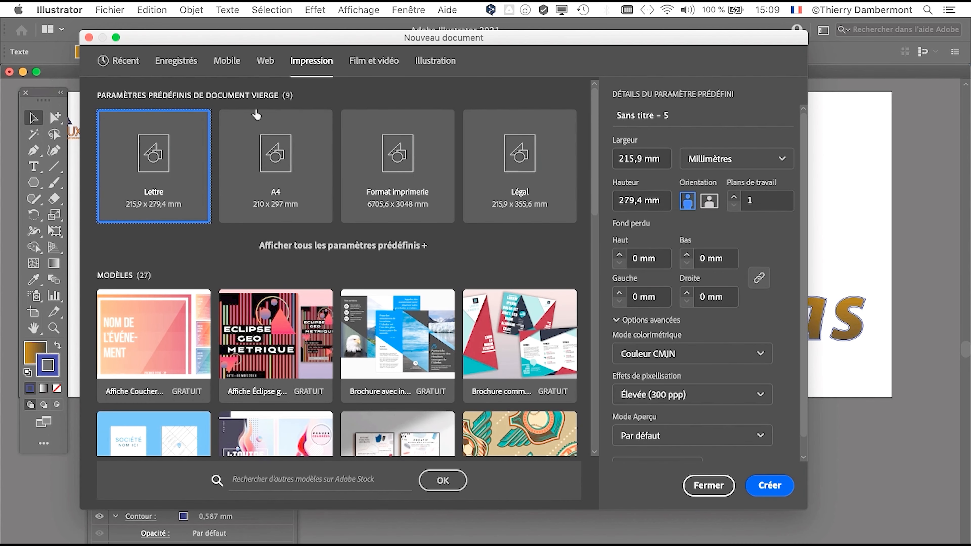
{"action": "left_click", "coordinate": [253, 134]}
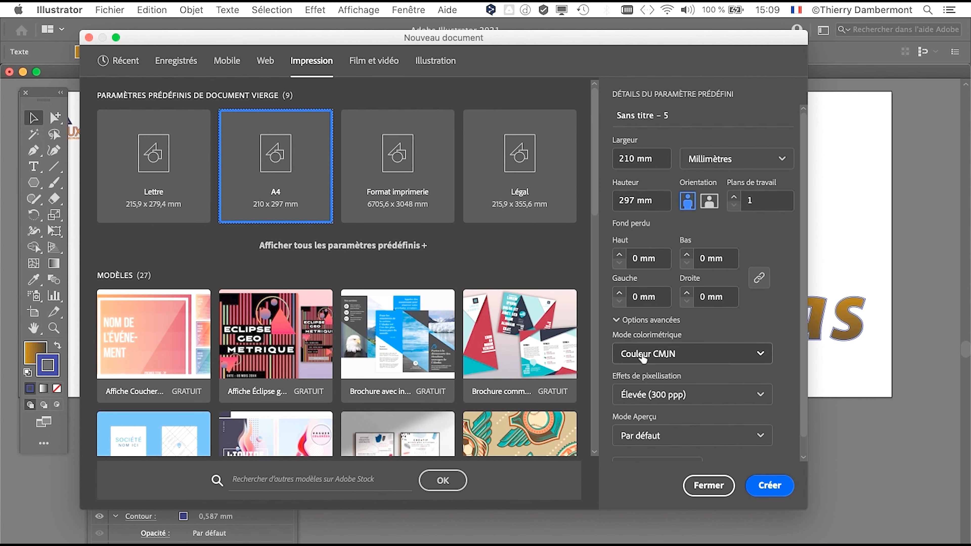
{"action": "left_click", "coordinate": [634, 354]}
{"action": "left_click", "coordinate": [646, 373]}
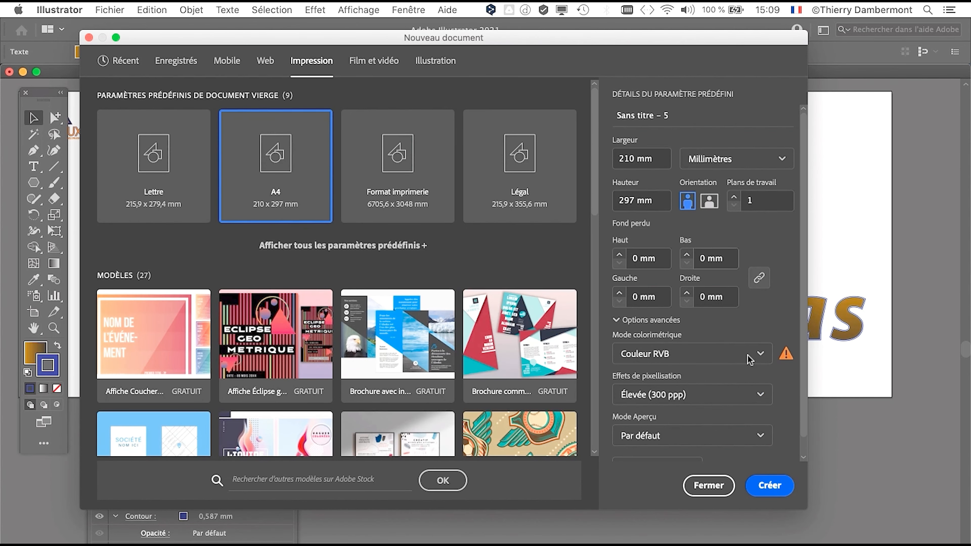
{"action": "key", "text": "Return"}
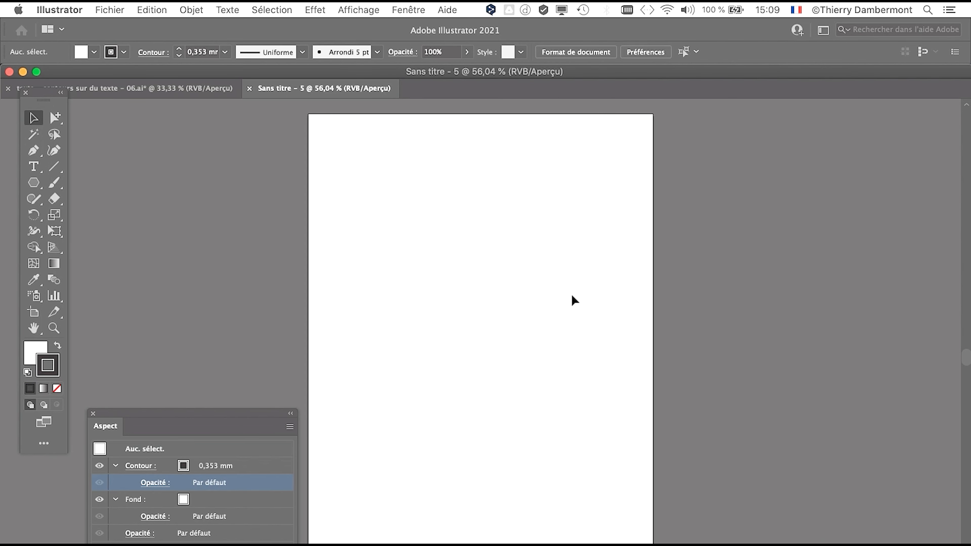
Paste the copied "Las Vegas" text into the new document and place it in the upper part of the page.
{"action": "key", "text": "super+minus"}
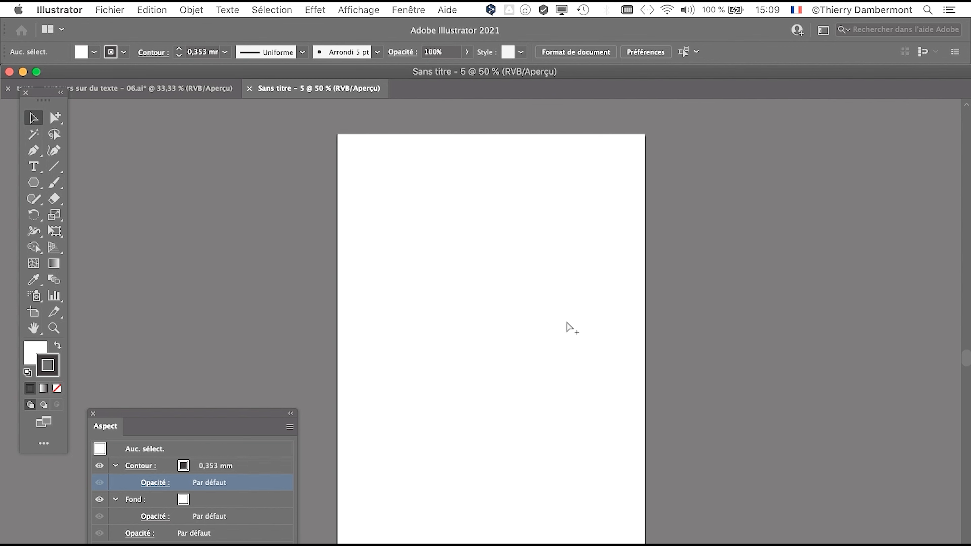
{"action": "key", "text": "super+v"}
{"action": "left_click_drag", "start_coordinate": [517, 370], "coordinate": [536, 296]}
{"action": "key", "text": "super+plus"}
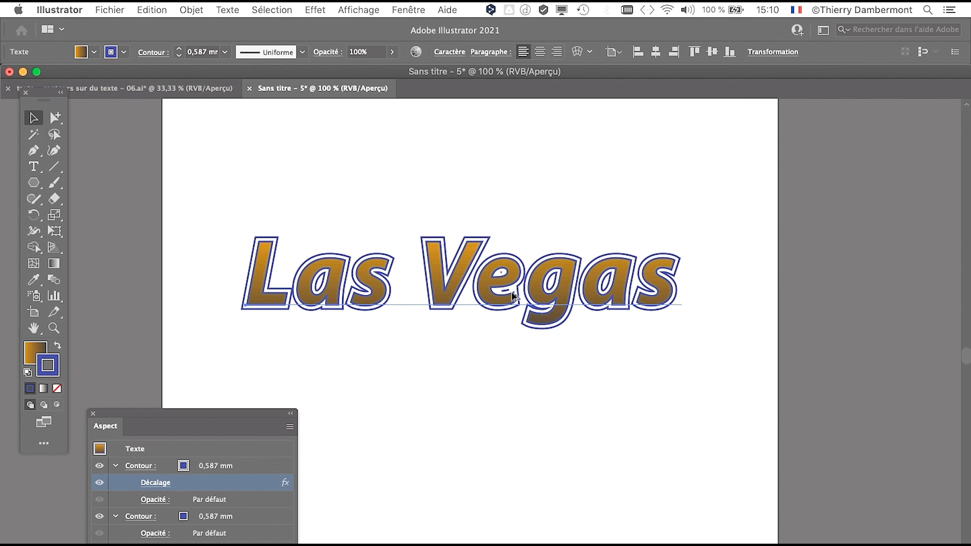
Enable the general preference "Mettre à l'échelle les contours et les effets".
{"action": "key", "text": "super+minus"}
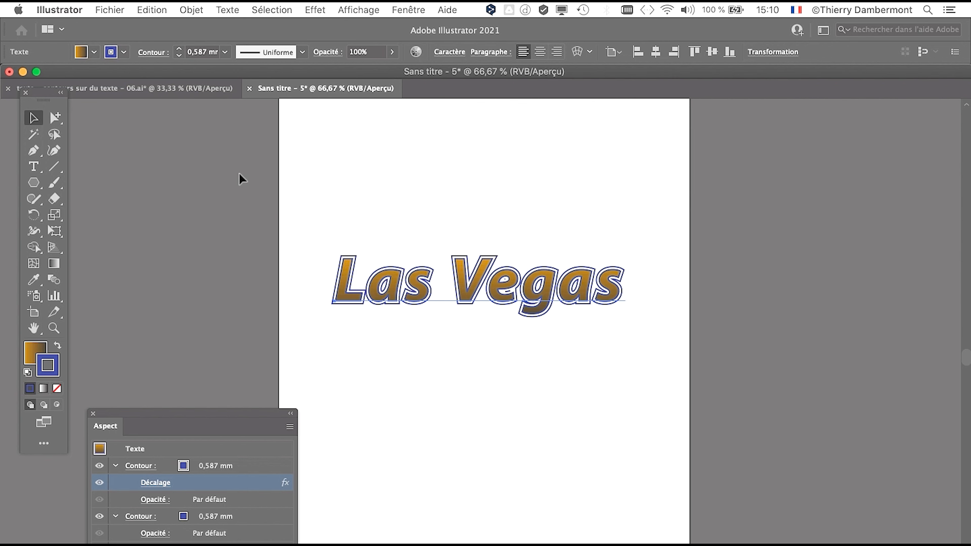
{"action": "left_click", "coordinate": [72, 15]}
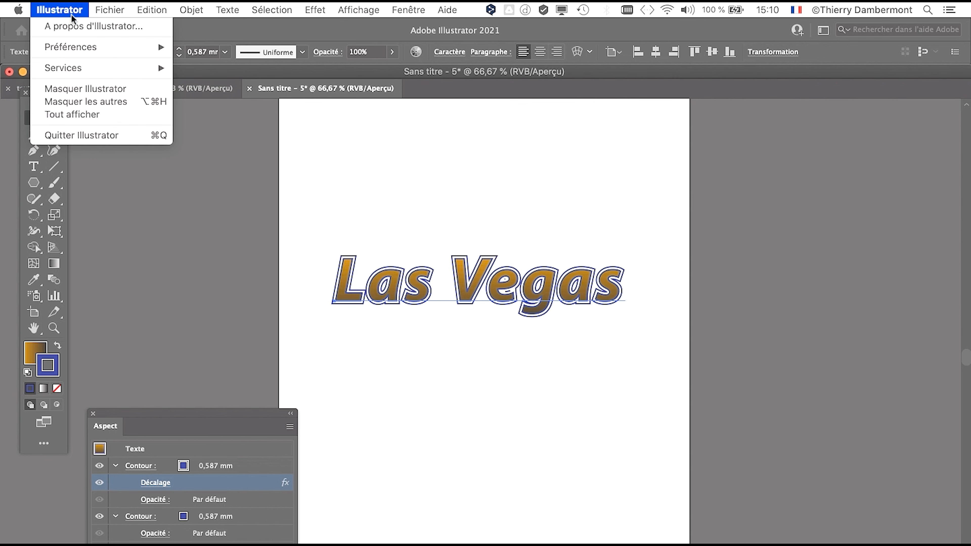
{"action": "mouse_move", "coordinate": [93, 46]}
{"action": "left_click", "coordinate": [217, 47]}
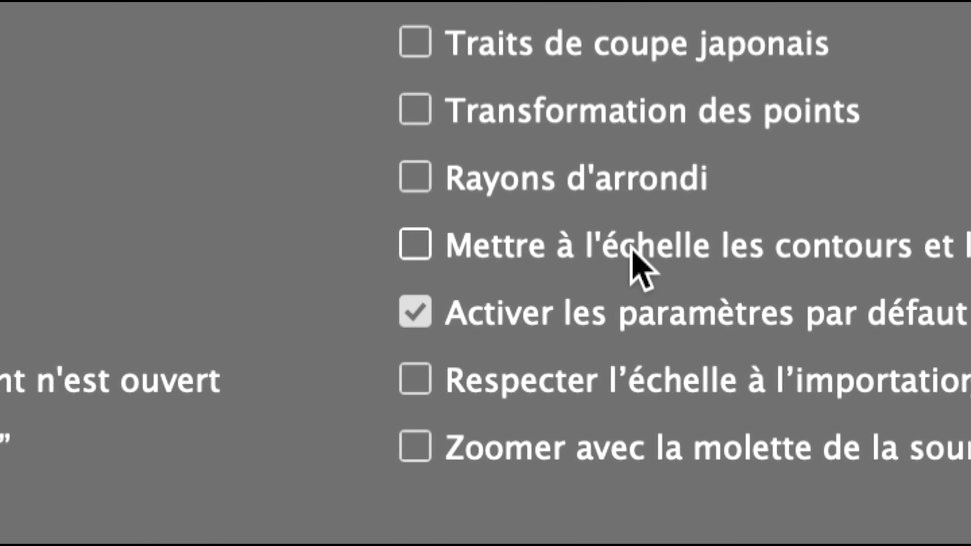
{"action": "left_click", "coordinate": [633, 252]}
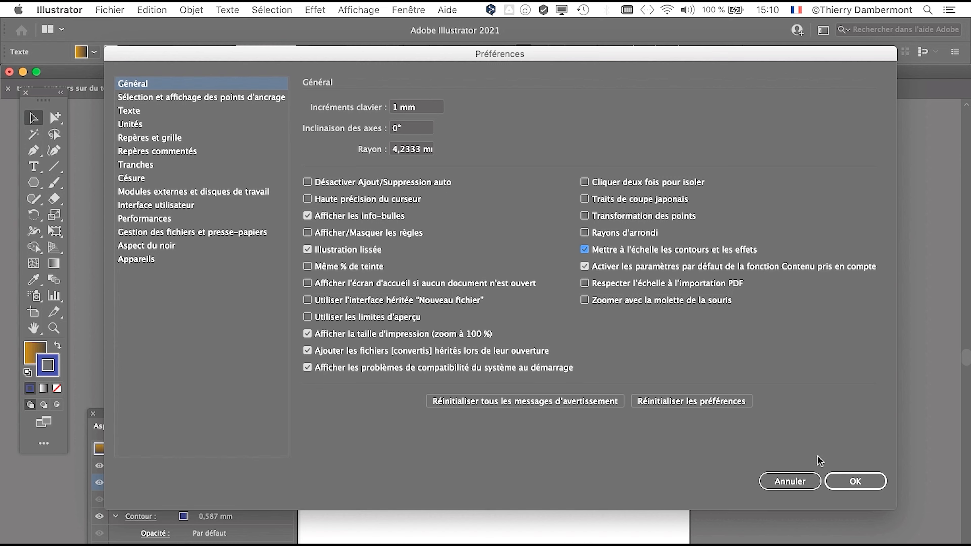
{"action": "left_click", "coordinate": [846, 481]}
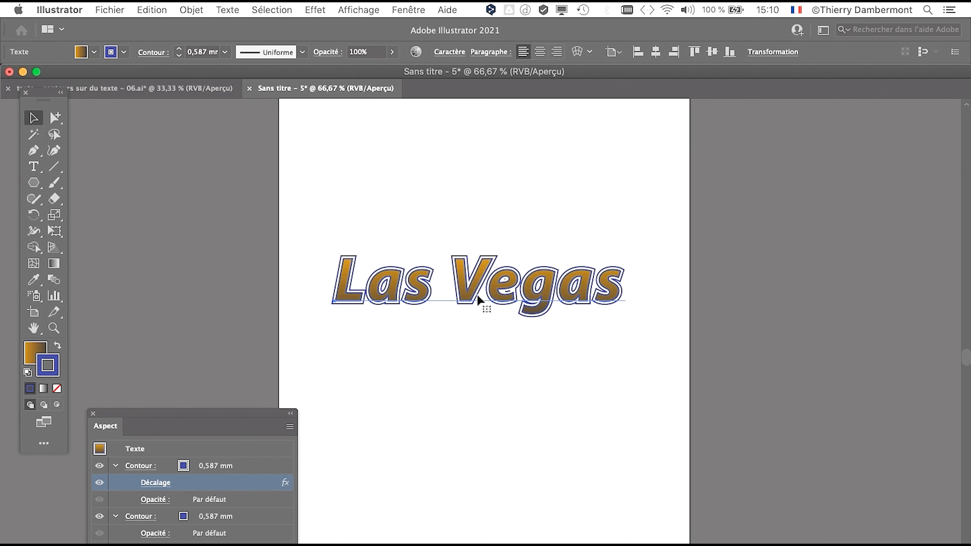
Shrink the "Las Vegas" text proportionally with Free Transform to contours of about 0,192 mm and move it nearer the top of the page.
{"action": "left_click_drag", "start_coordinate": [478, 294], "coordinate": [503, 253]}
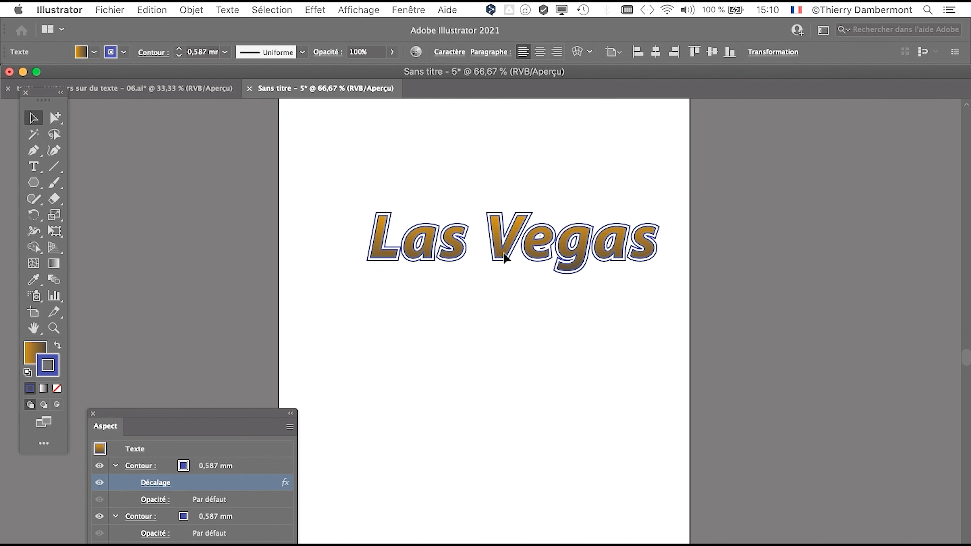
{"action": "left_click", "coordinate": [59, 233]}
{"action": "mouse_move", "coordinate": [652, 276]}
{"action": "left_mouse_down"}
{"action": "mouse_move", "coordinate": [818, 349]}
{"action": "mouse_move", "coordinate": [862, 325]}
{"action": "mouse_move", "coordinate": [620, 253]}
{"action": "mouse_move", "coordinate": [846, 331]}
{"action": "mouse_move", "coordinate": [526, 246]}
{"action": "left_mouse_up"}
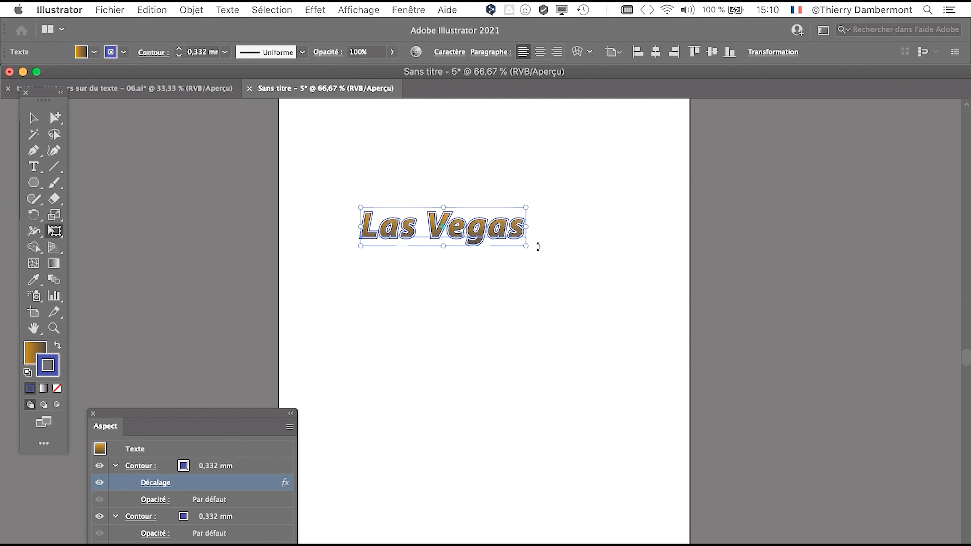
{"action": "left_click_drag", "start_coordinate": [525, 246], "coordinate": [457, 229]}
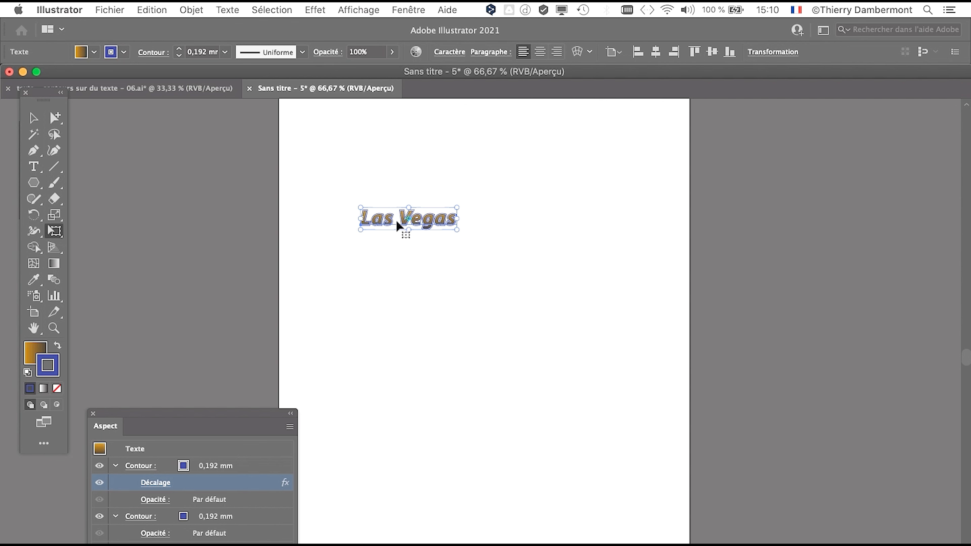
{"action": "left_click_drag", "start_coordinate": [396, 221], "coordinate": [421, 178]}
{"action": "scroll", "coordinate": [439, 173], "scroll_direction": "up", "scroll_amount": 1}
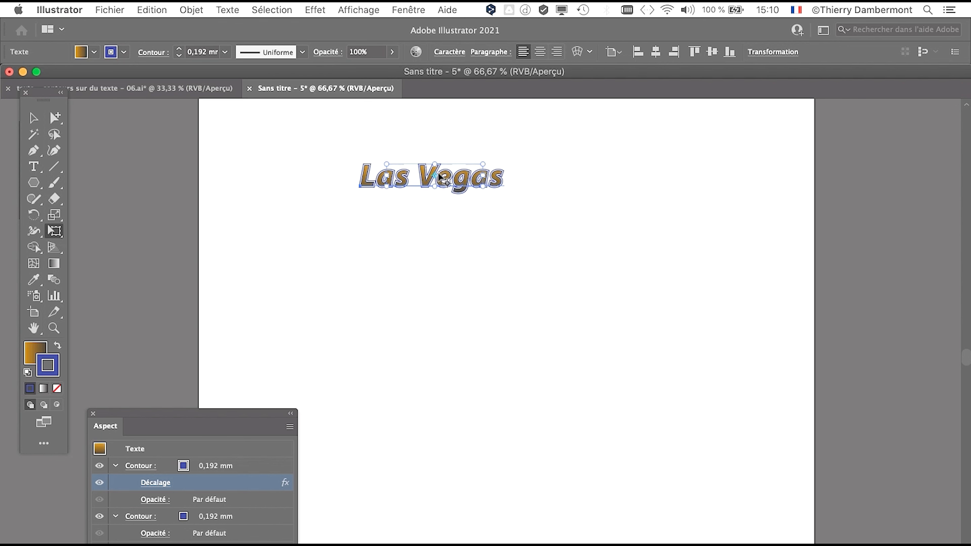
{"action": "scroll", "coordinate": [439, 177], "scroll_direction": "up", "scroll_amount": 1}
{"action": "scroll", "coordinate": [436, 180], "scroll_direction": "down", "scroll_amount": 4}
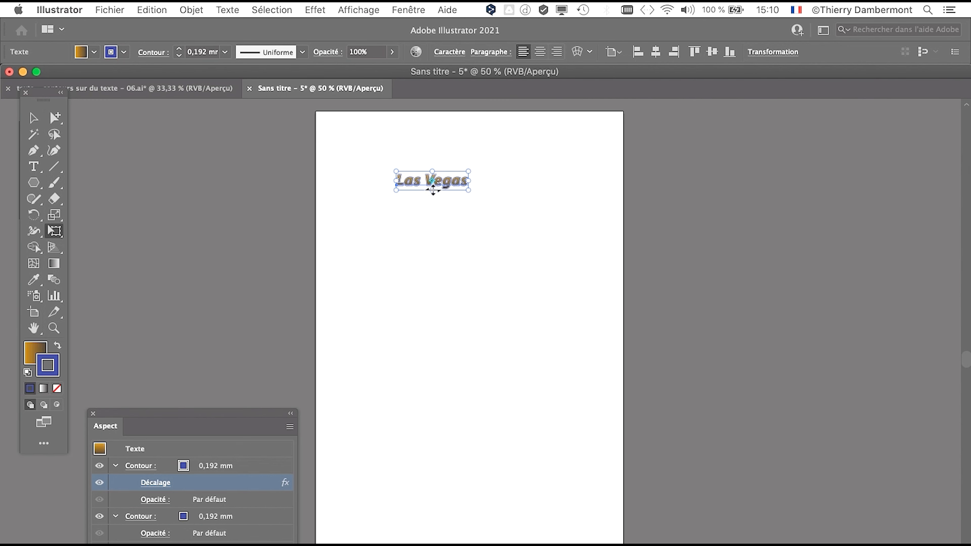
Enlarge the "Las Vegas" text almost to the page's right edge, then move it down-left and reduce it to contours of about 0,399 mm.
{"action": "mouse_move", "coordinate": [468, 190]}
{"action": "left_mouse_down"}
{"action": "mouse_move", "coordinate": [646, 271]}
{"action": "mouse_move", "coordinate": [611, 251]}
{"action": "left_mouse_up"}
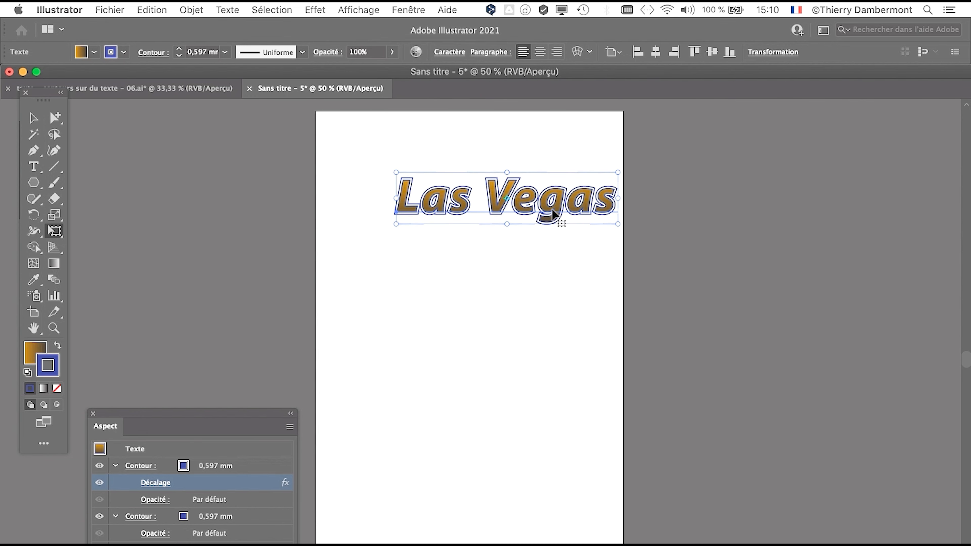
{"action": "mouse_move", "coordinate": [551, 209]}
{"action": "left_mouse_down"}
{"action": "mouse_move", "coordinate": [504, 250]}
{"action": "mouse_move", "coordinate": [538, 252]}
{"action": "mouse_move", "coordinate": [509, 232]}
{"action": "mouse_move", "coordinate": [505, 242]}
{"action": "left_mouse_up"}
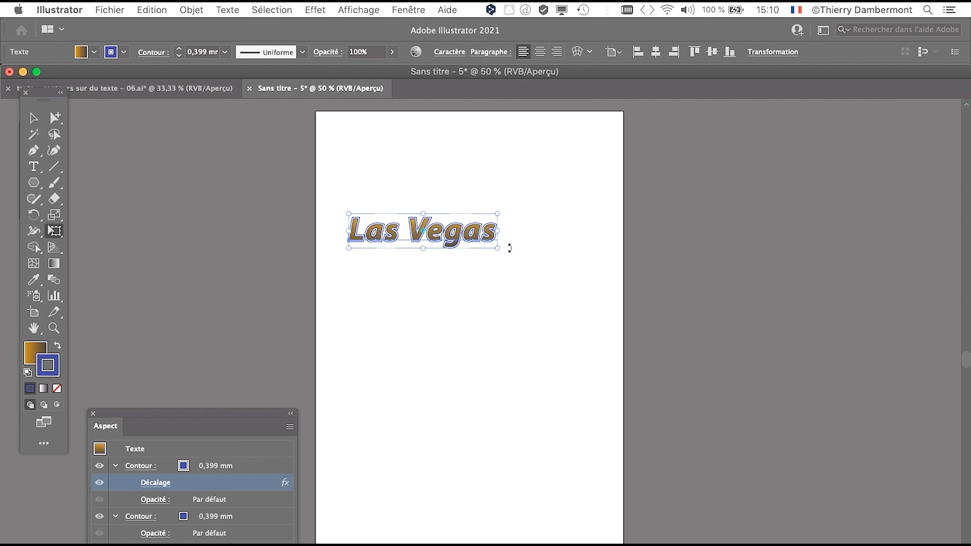